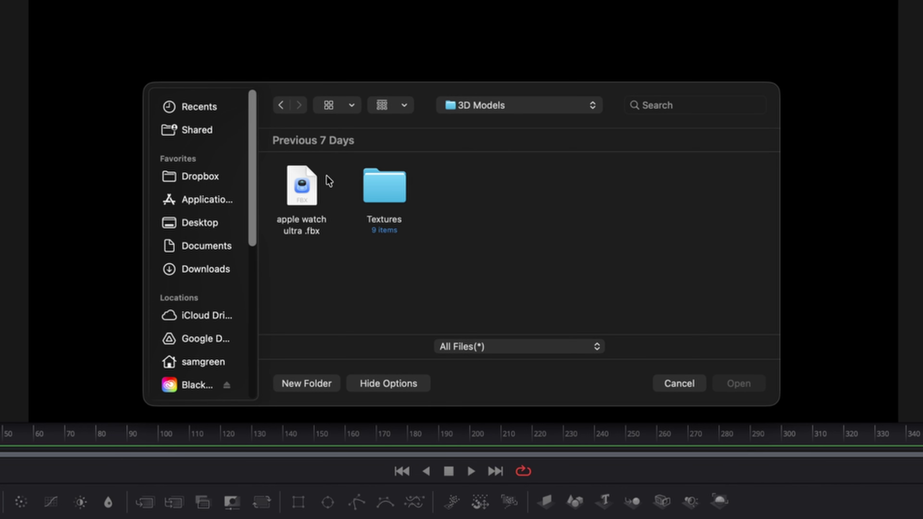
# Import apple watch ultra .fbx with the preset importer options and move its nodes into clear space in the node graph.
pyautogui.doubleClick(305, 182)
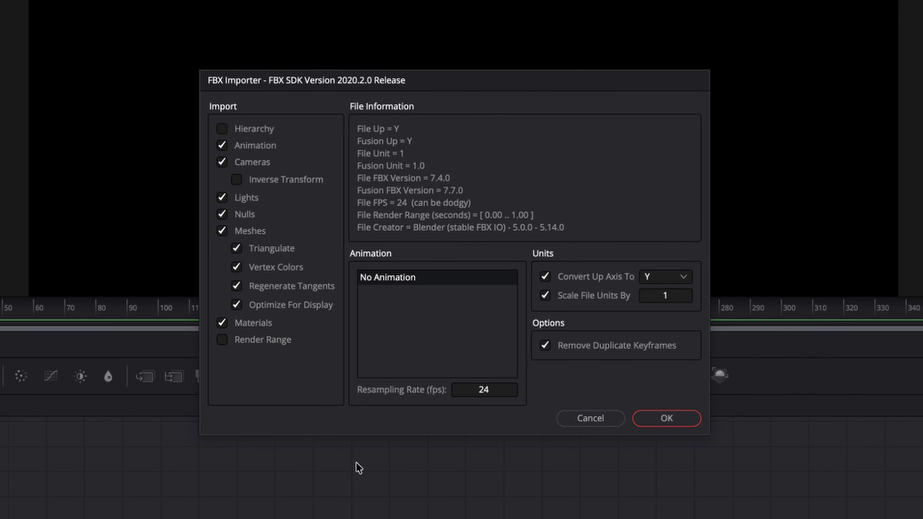
pyautogui.click(668, 419)
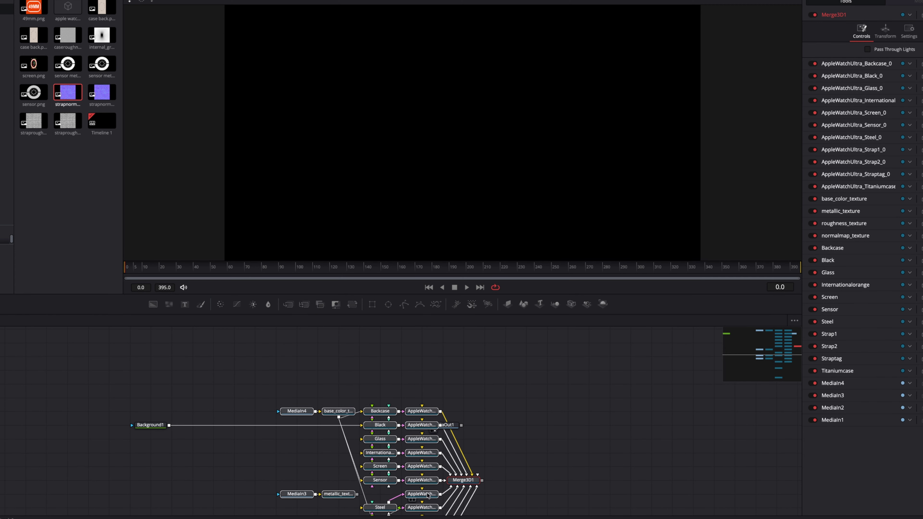
pyautogui.moveTo(428, 496); pyautogui.dragTo(240, 345)
pyautogui.moveTo(316, 379); pyautogui.dragTo(410, 480)
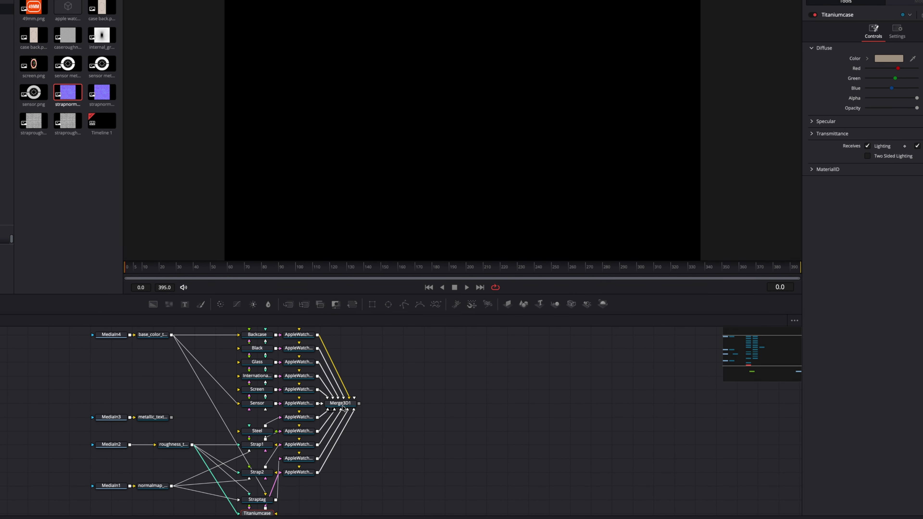
# Add a second Merge 3D node after the Merge3D1 node that gathers the watch parts.
pyautogui.click(343, 404)
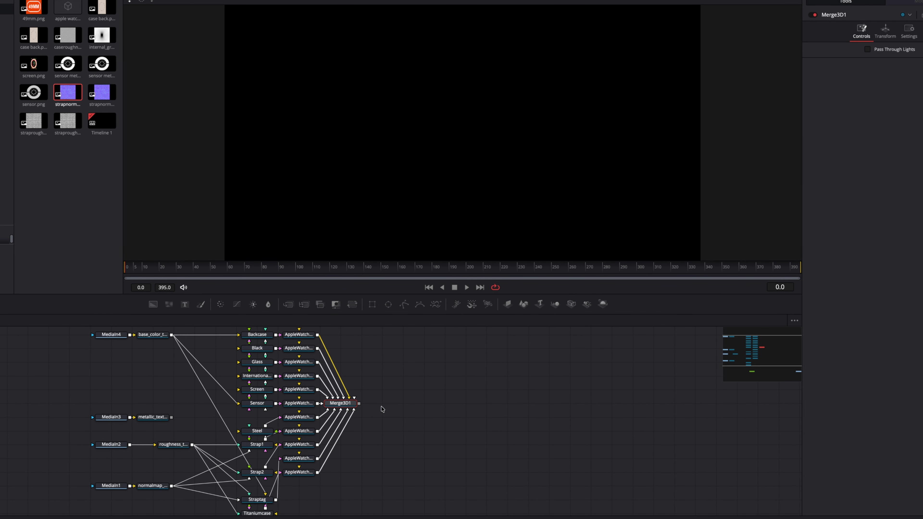
pyautogui.hotkey('shift', 'space')
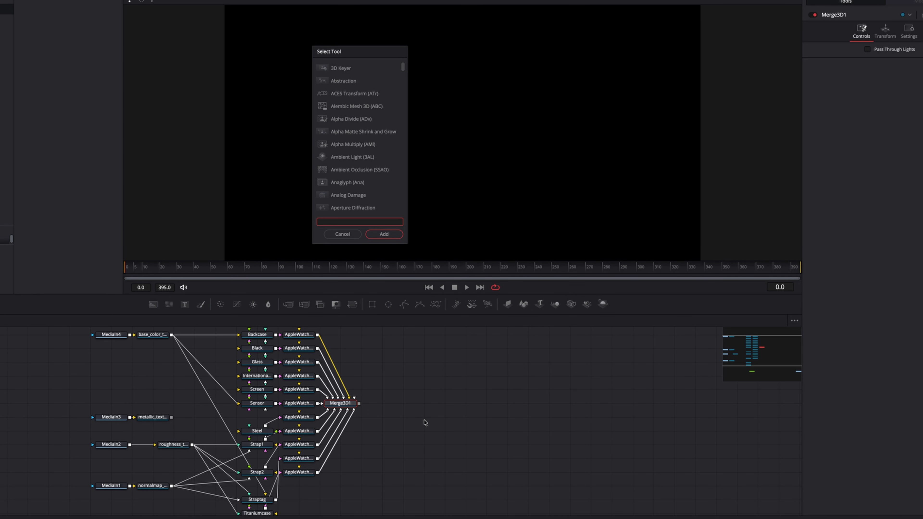
pyautogui.write('merge')
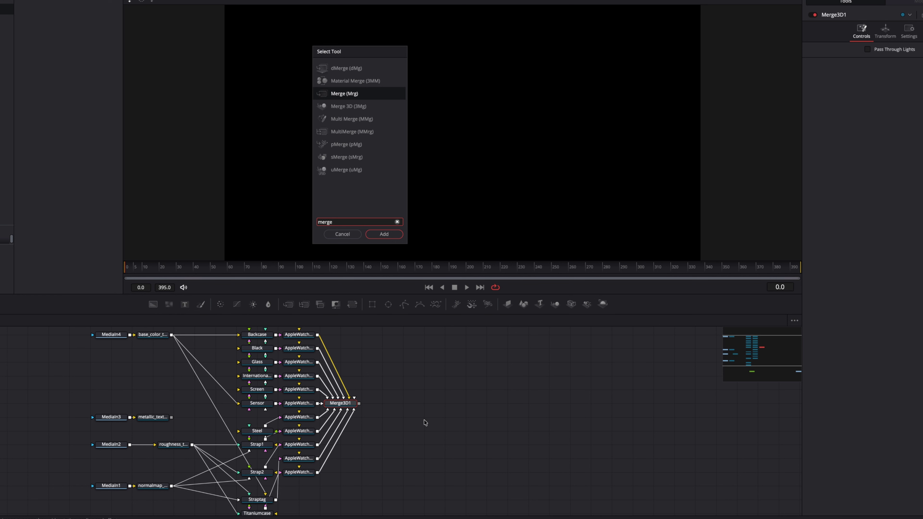
pyautogui.press('Down')
pyautogui.press('Return')
# Add a Renderer 3D node after the second Merge 3D.
pyautogui.hotkey('shift', 'space')
pyautogui.write('rende')
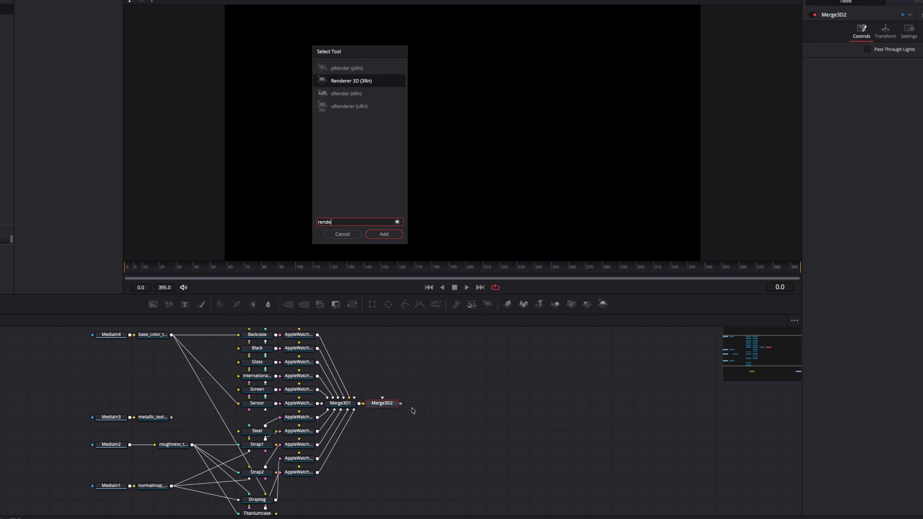
pyautogui.press('Return')
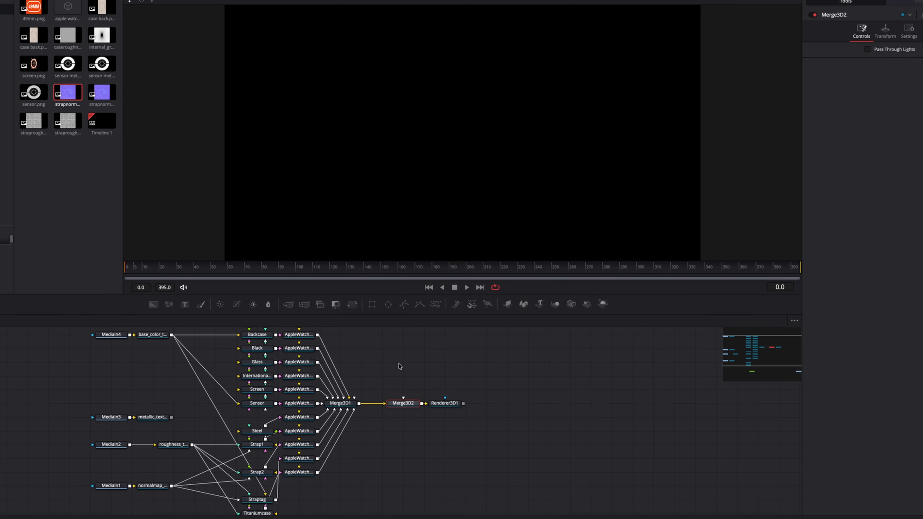
# Add a Camera 3D connected to the second Merge 3D, and merge the Renderer 3D output over Background1.
pyautogui.hotkey('shift', 'space')
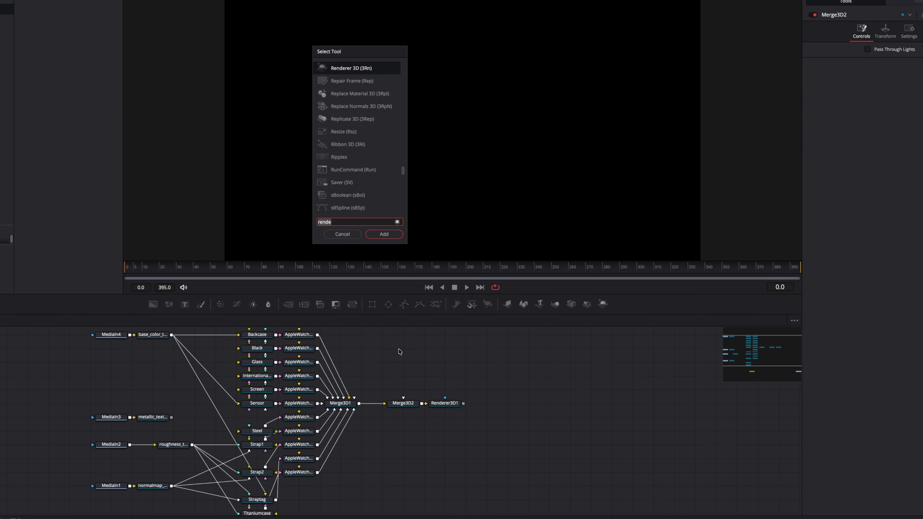
pyautogui.write('cam')
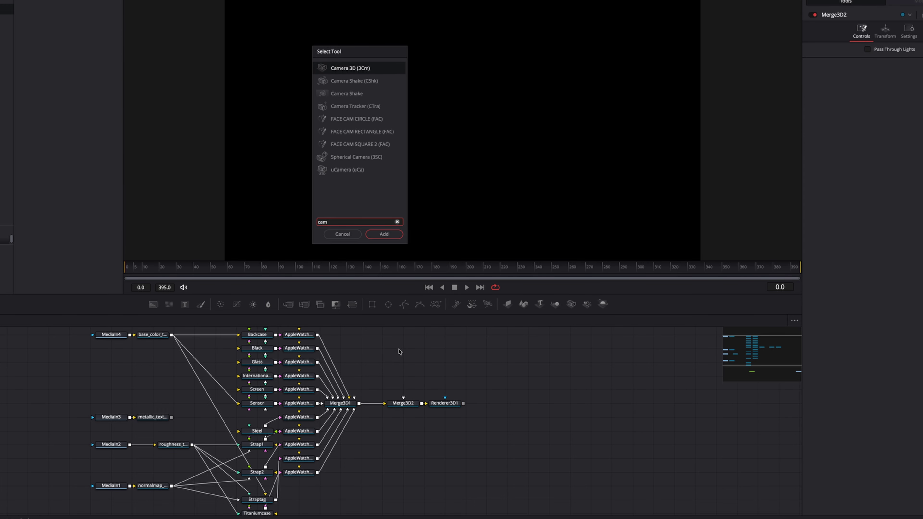
pyautogui.press('Return')
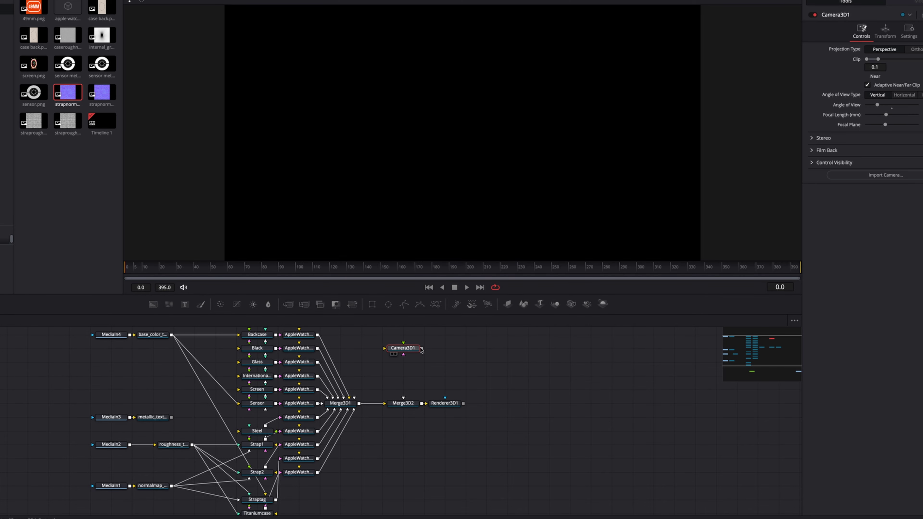
pyautogui.moveTo(422, 348); pyautogui.dragTo(403, 398)
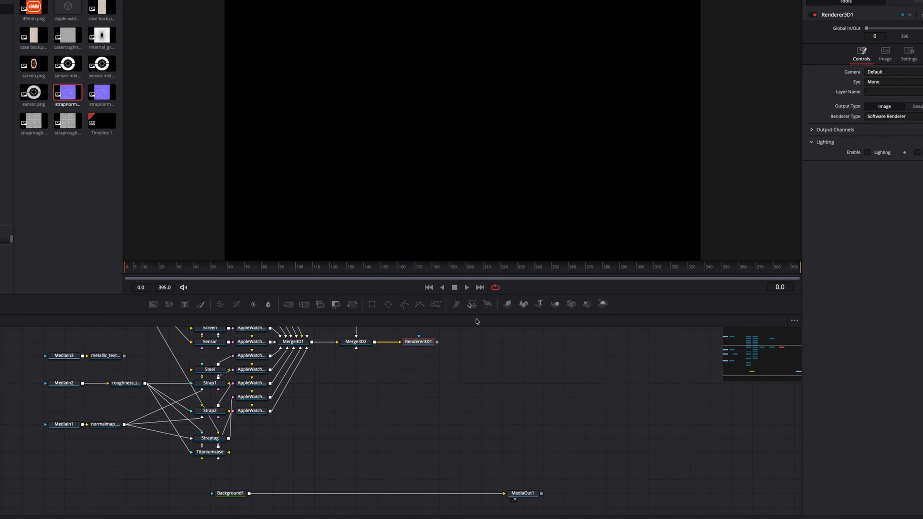
pyautogui.moveTo(438, 344); pyautogui.dragTo(250, 495)
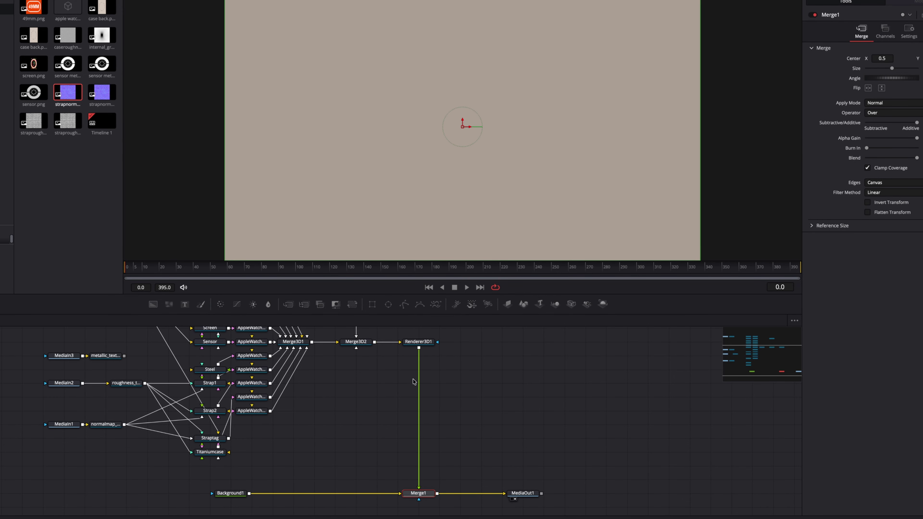
# Display the second Merge 3D's scene in the empty viewer beside the MediaOut1 output.
pyautogui.moveTo(395, 380); pyautogui.dragTo(415, 416)
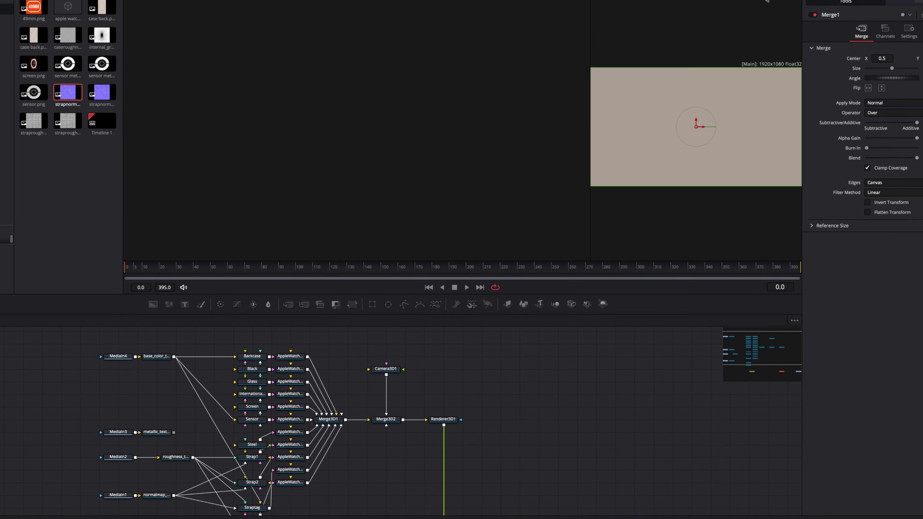
pyautogui.click(386, 420)
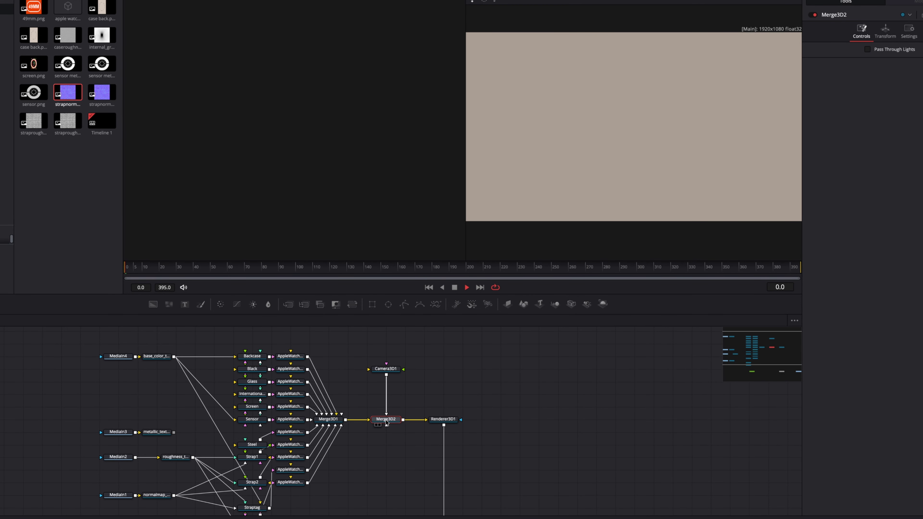
pyautogui.press('space')
pyautogui.press('1')
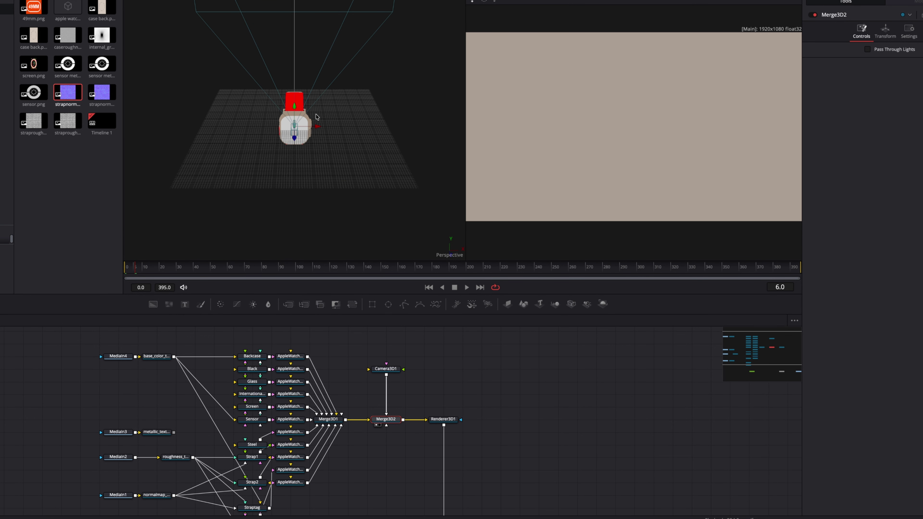
# Move the Camera 3D back from the watch until the whole watch is framed in the output.
pyautogui.click(386, 370)
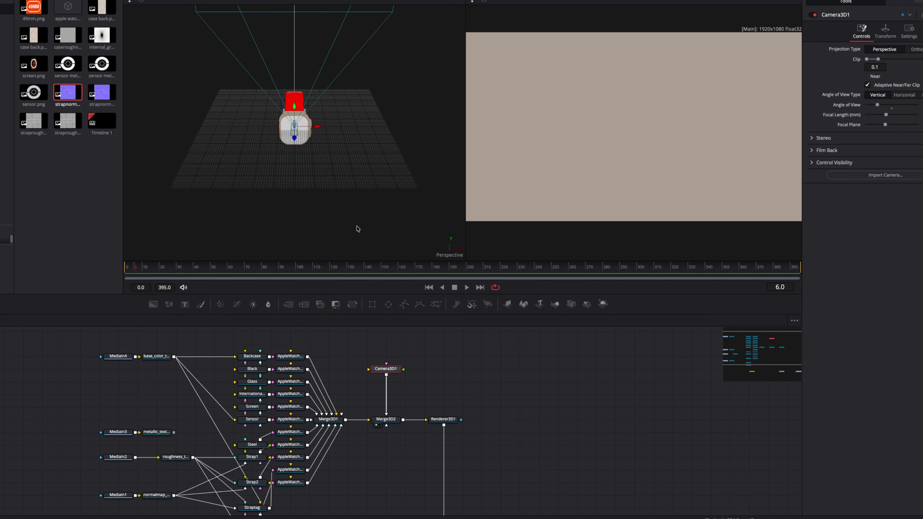
pyautogui.moveTo(340, 157); pyautogui.dragTo(38, 163)
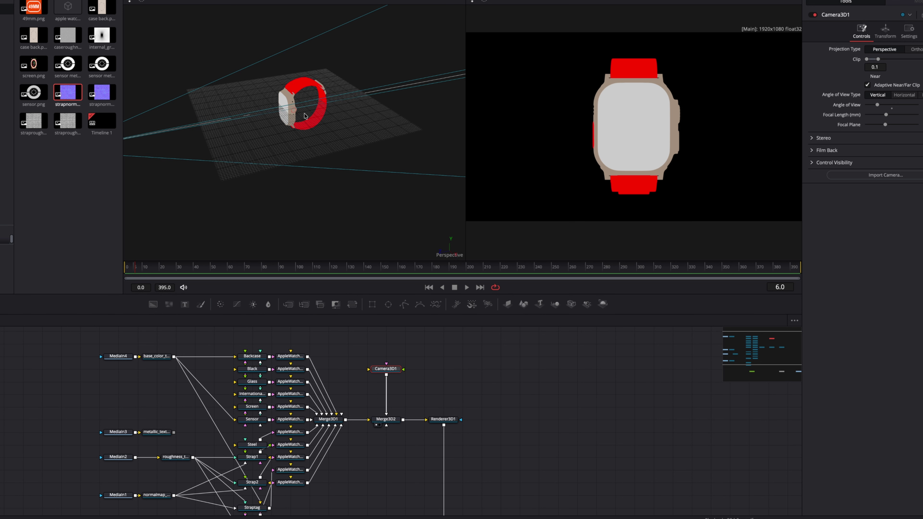
pyautogui.moveTo(328, 155); pyautogui.dragTo(348, 160)
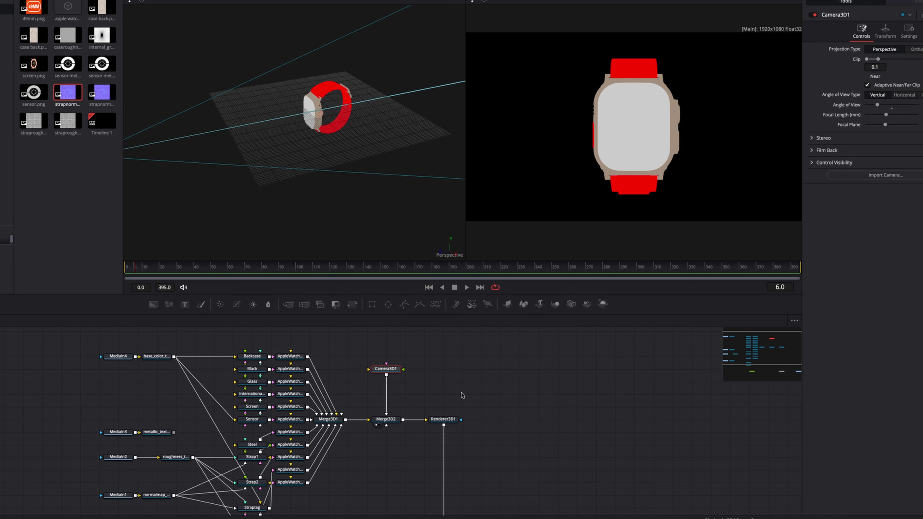
# Enable Lighting and Shadows on the Renderer 3D node.
pyautogui.click(445, 419)
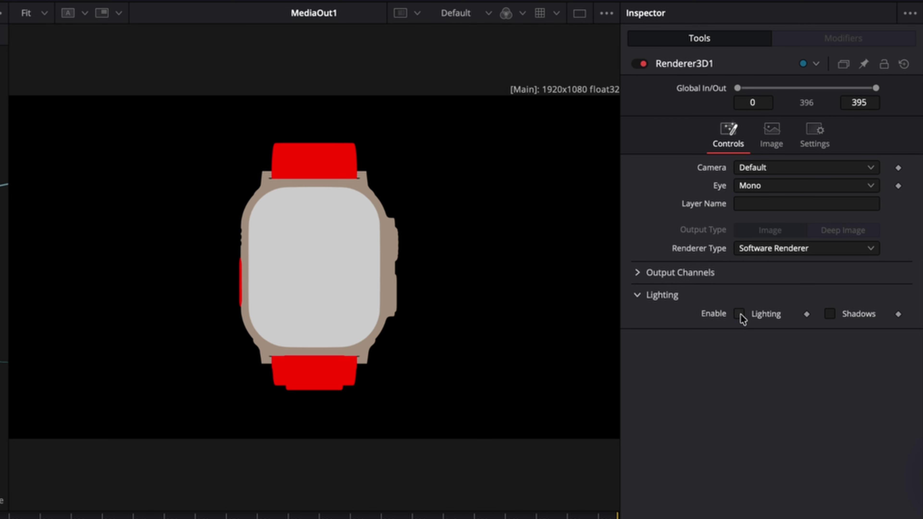
pyautogui.click(867, 152)
pyautogui.click(917, 153)
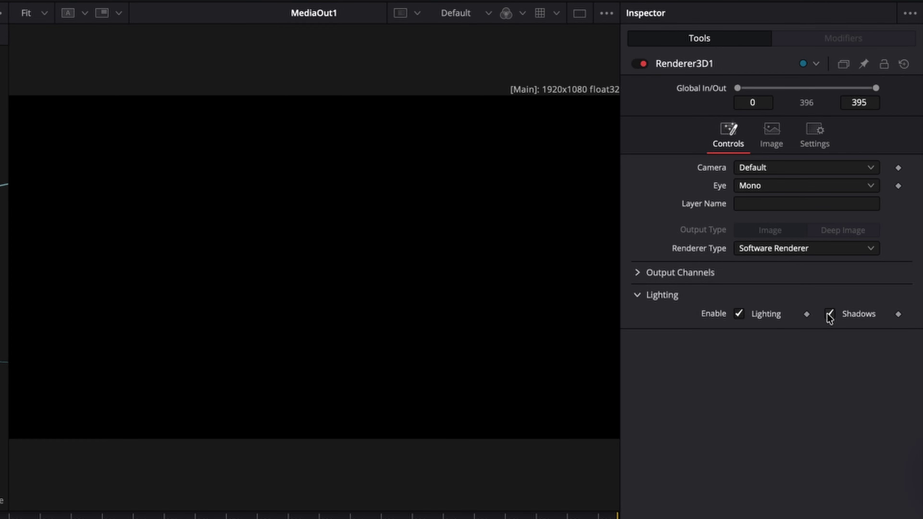
# Add a Spot Light connected to the second Merge 3D and place it above the watch, shining down on it.
pyautogui.click(363, 386)
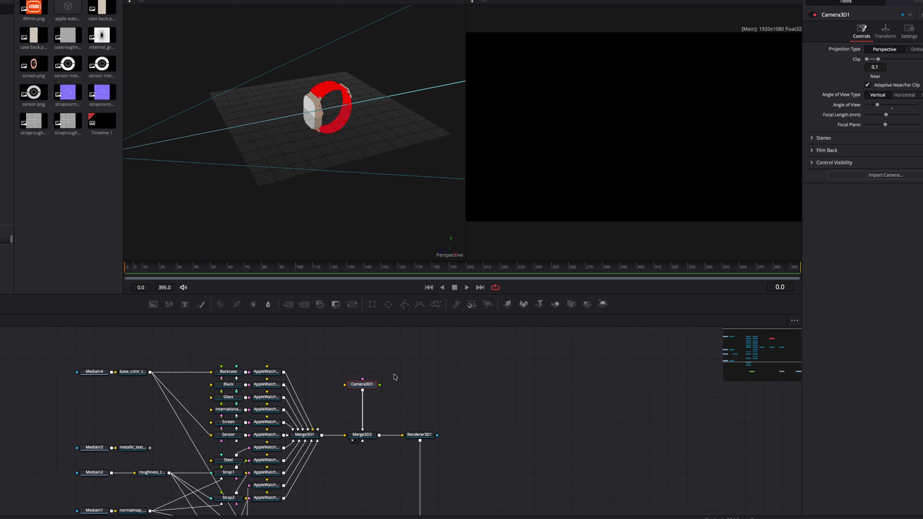
pyautogui.click(400, 386)
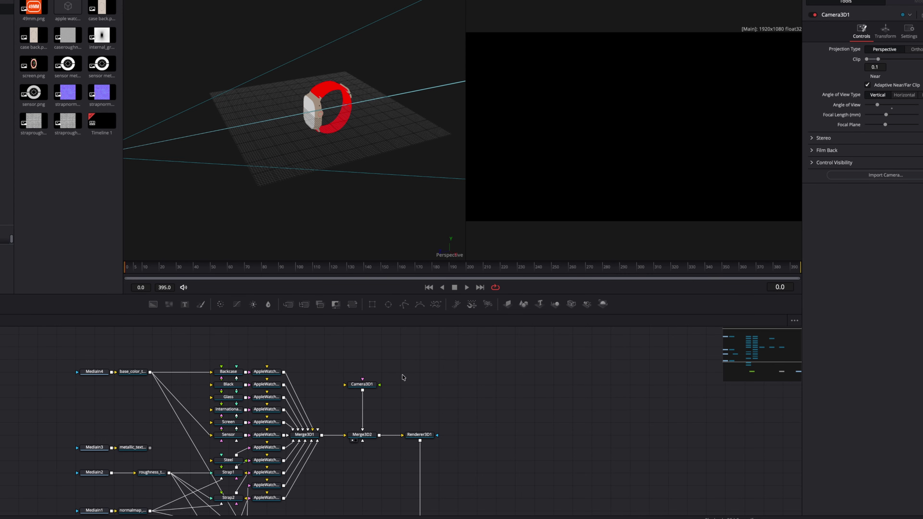
pyautogui.hotkey('shift', 'space')
pyautogui.write('sp')
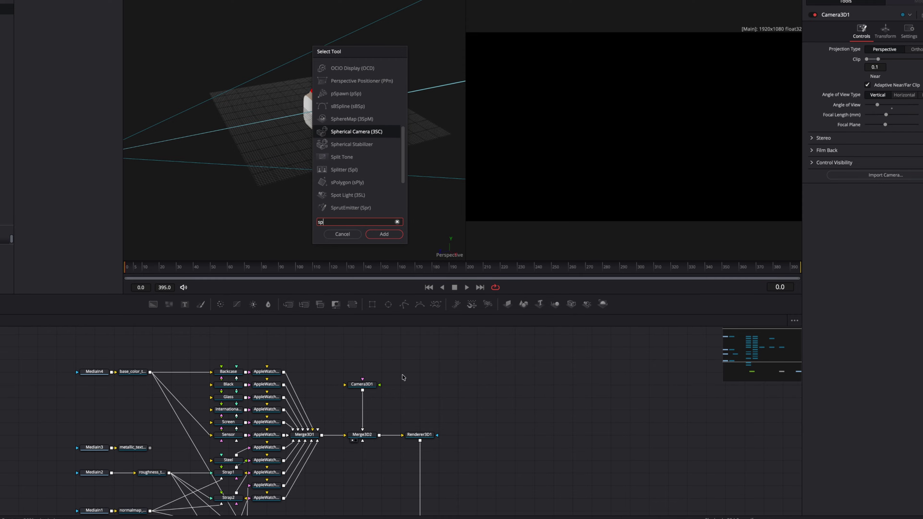
pyautogui.write('ot')
pyautogui.press('Return')
pyautogui.moveTo(417, 371); pyautogui.dragTo(364, 437)
pyautogui.moveTo(608, 181); pyautogui.dragTo(640, 168)
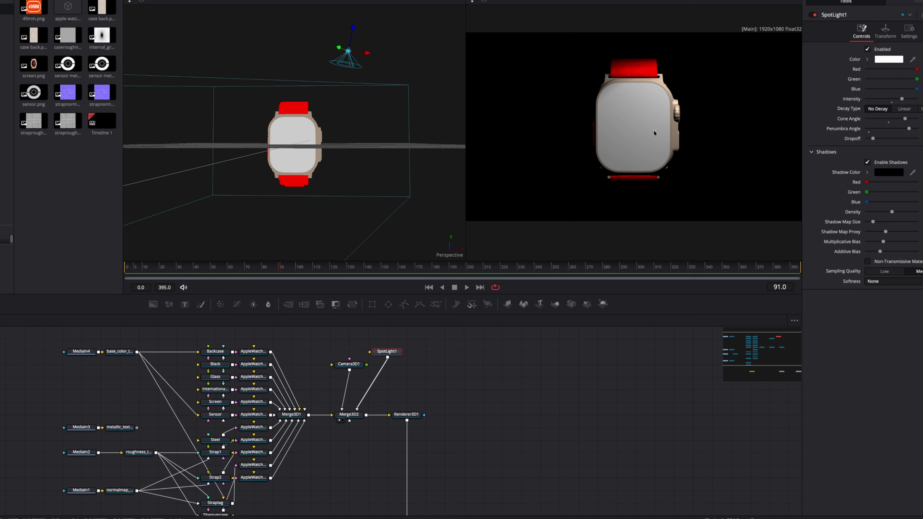
pyautogui.scroll(3, 645, 127)
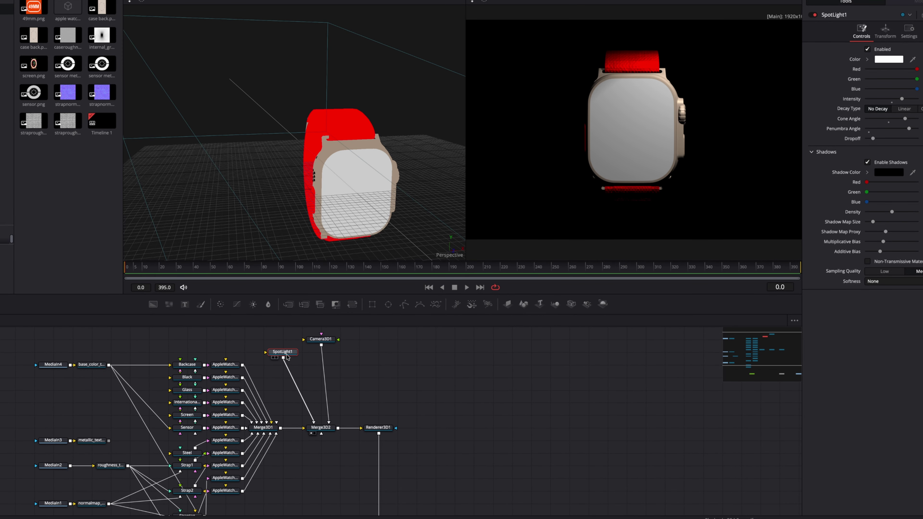
# Add a second Spot Light, rename it rimlight and connect it to the second Merge 3D.
pyautogui.click(356, 364)
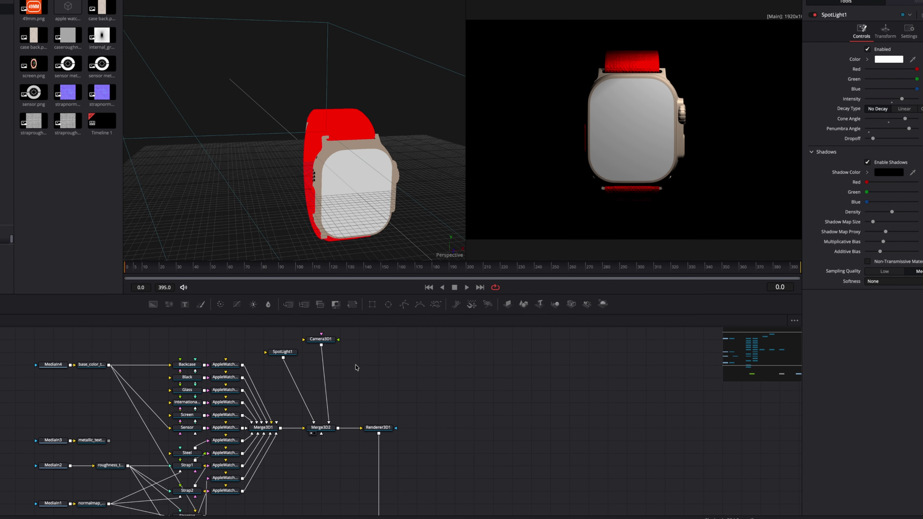
pyautogui.hotkey('shift', 'space')
pyautogui.press('Return')
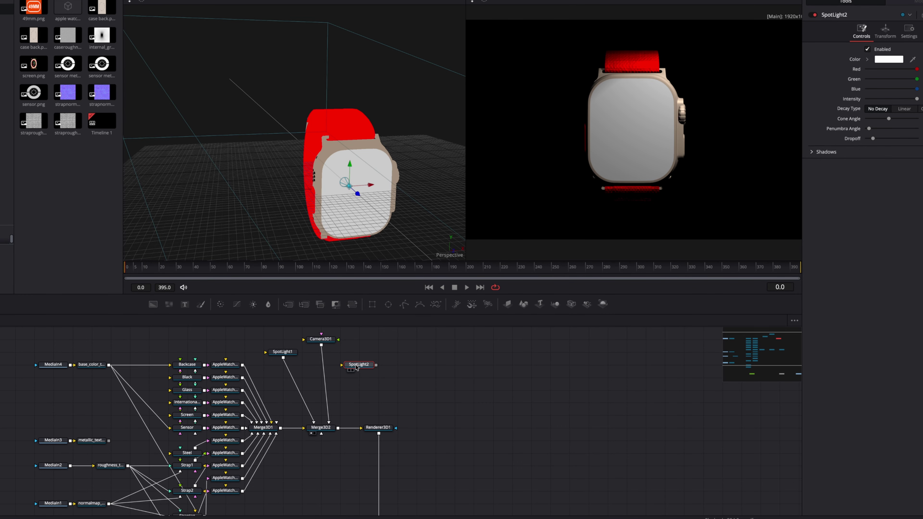
pyautogui.press('F2')
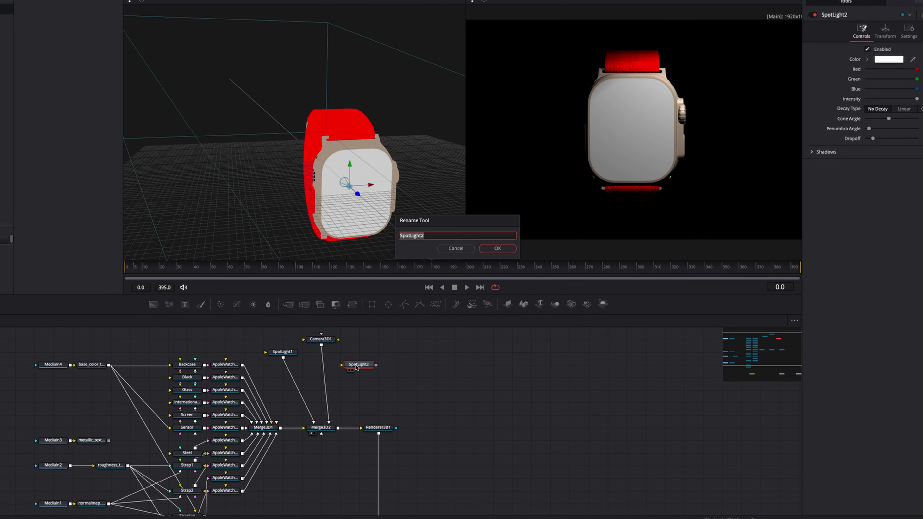
pyautogui.write('rimlight')
pyautogui.press('Return')
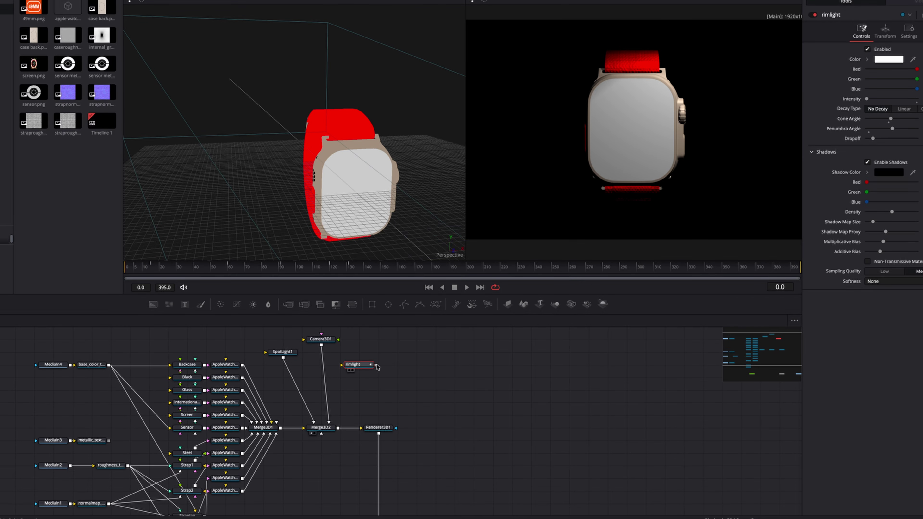
pyautogui.moveTo(376, 365); pyautogui.dragTo(313, 423)
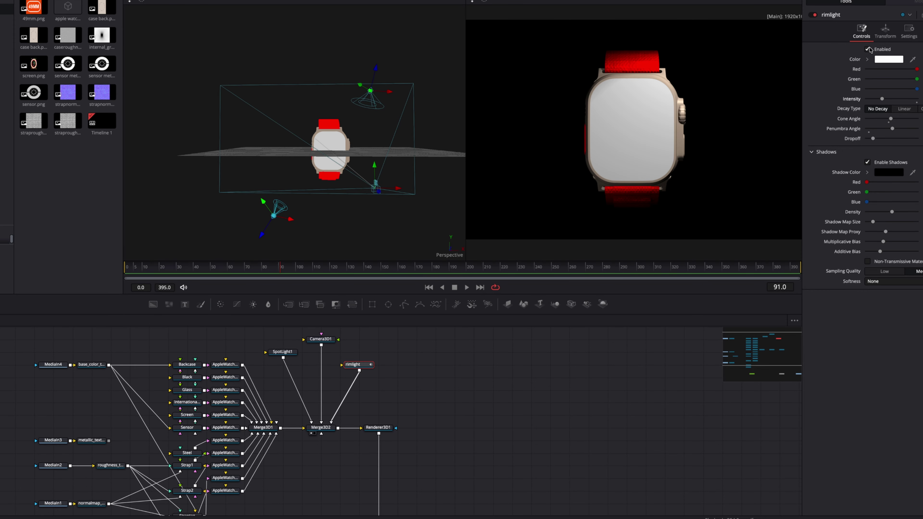
# Switch the rimlight off and back on to compare its effect on the rendered watch.
pyautogui.click(868, 49)
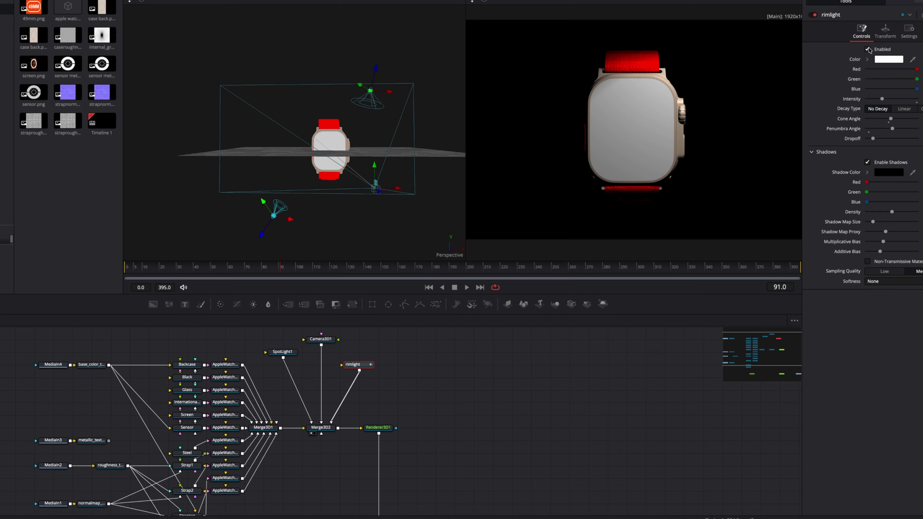
pyautogui.click(868, 49)
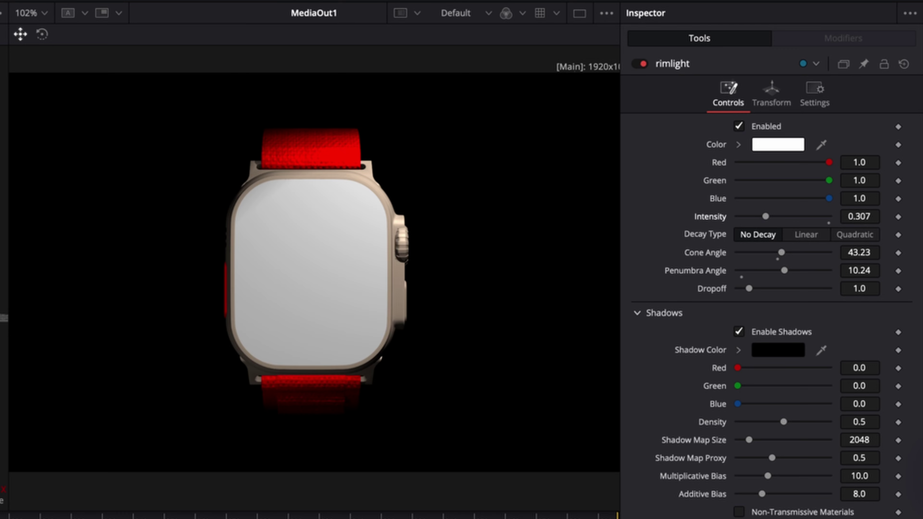
# Paste a copy of the rimlight to add a third spot light beside the watch.
pyautogui.click(669, 517)
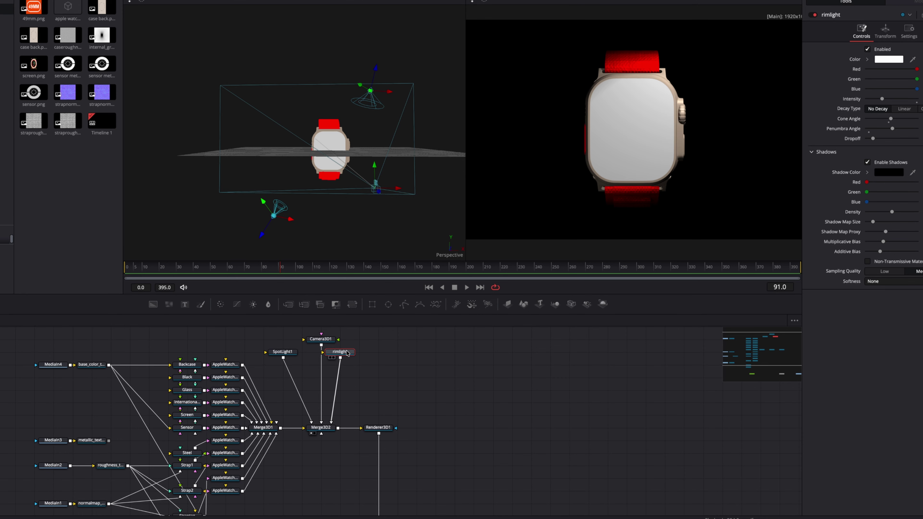
pyautogui.hotkey('ctrl', 'v')
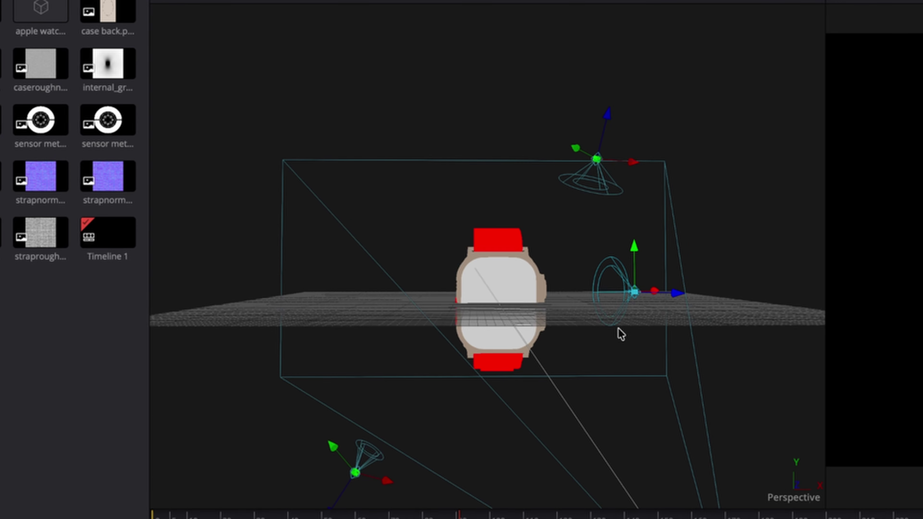
# Switch the third spot light, rimlight_1, off and on to compare its effect on the rendered watch.
pyautogui.moveTo(621, 334); pyautogui.dragTo(416, 367)
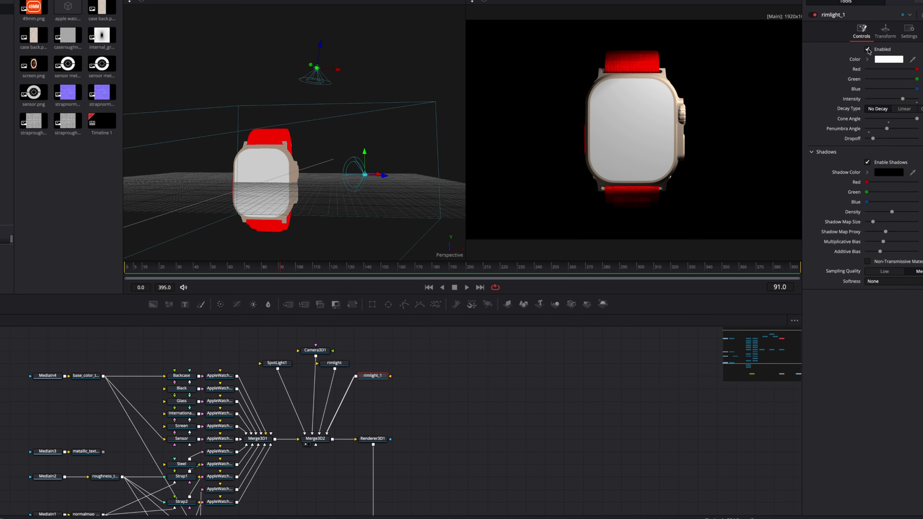
pyautogui.click(868, 50)
pyautogui.click(869, 50)
pyautogui.click(868, 49)
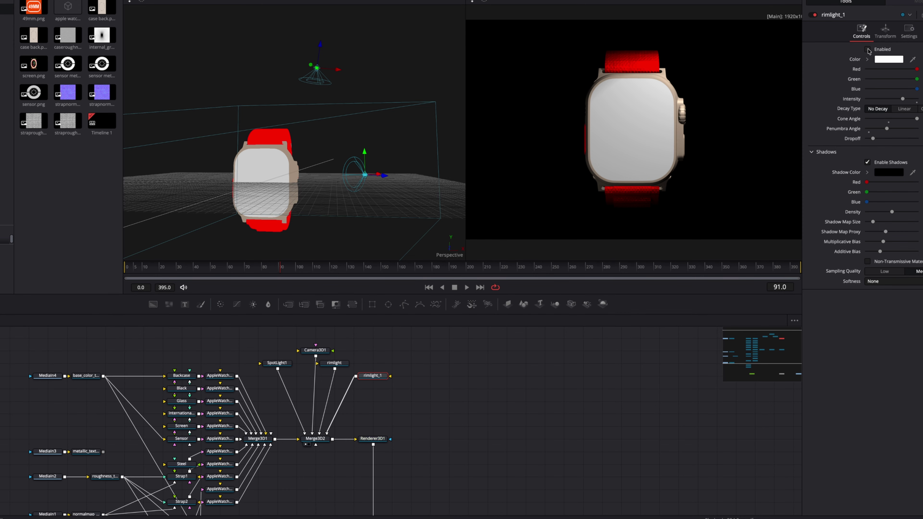
pyautogui.click(868, 49)
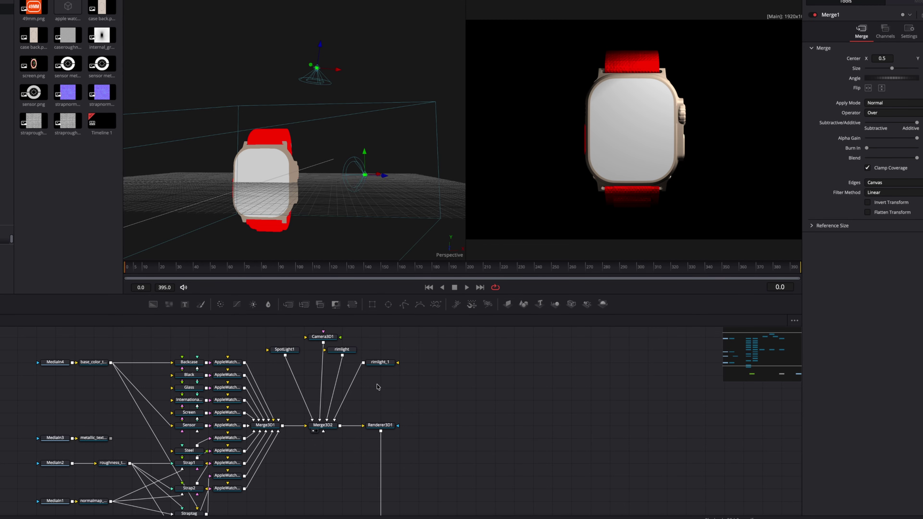
# Add another spot light named screenlight in front of the watch screen, connected to the second Merge 3D, and enable it.
pyautogui.hotkey('ctrl', 'v')
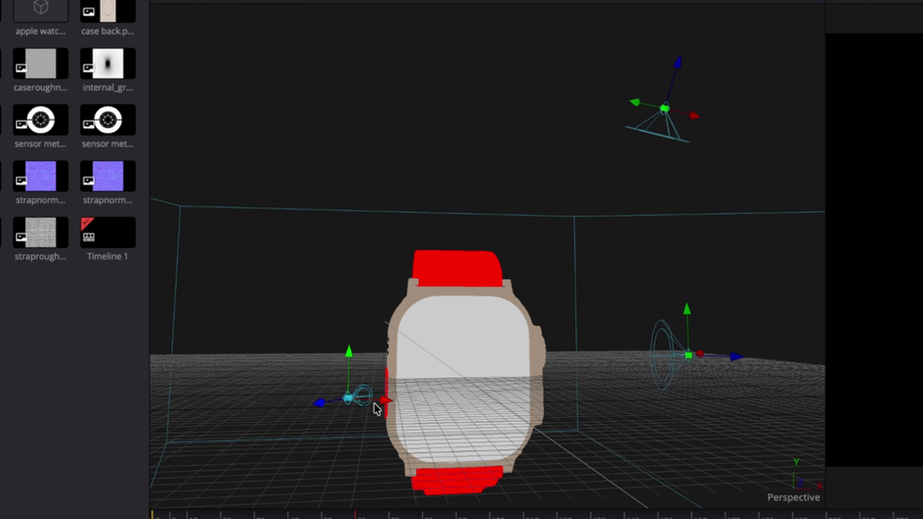
pyautogui.moveTo(377, 407); pyautogui.dragTo(427, 406)
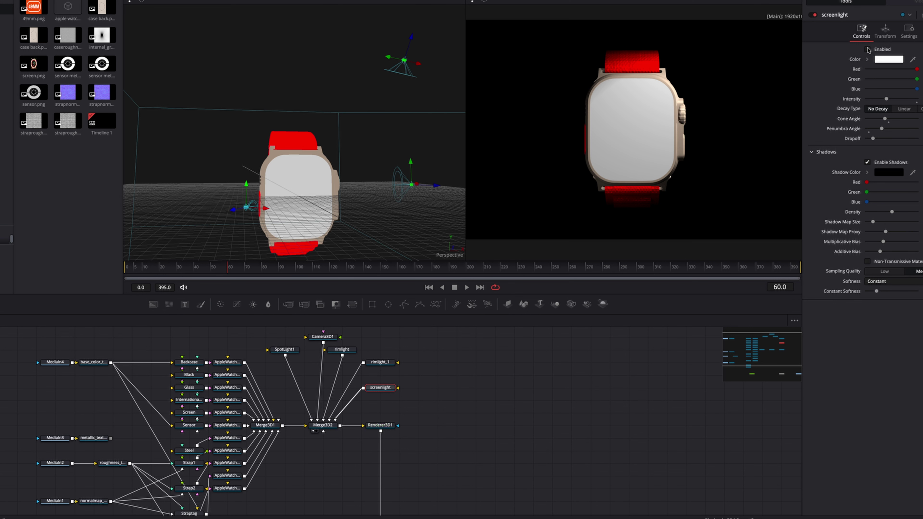
pyautogui.click(868, 49)
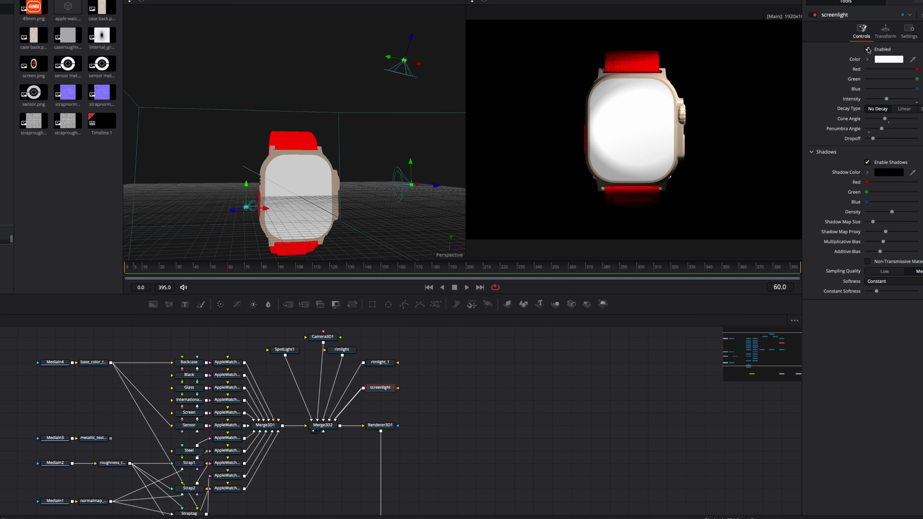
# Disconnect the base color texture from the Sensor material and connect metallic_texture to it instead.
pyautogui.click(380, 425)
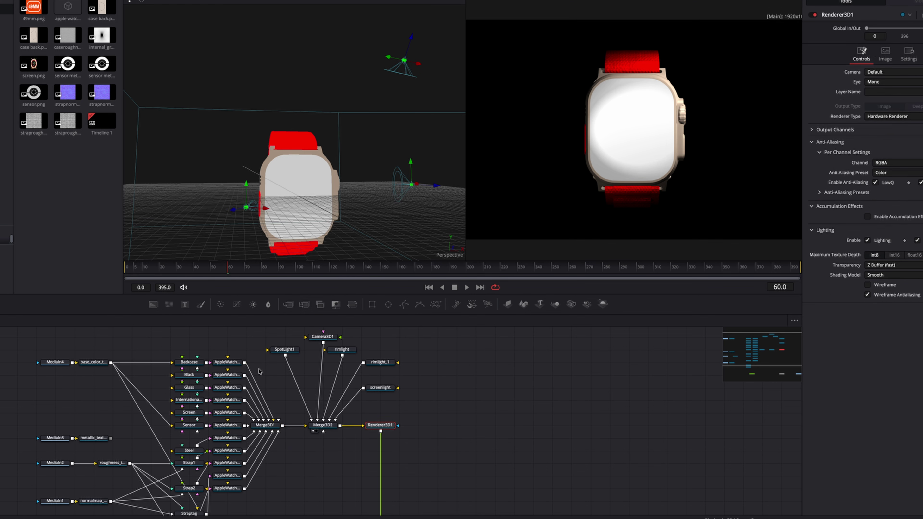
pyautogui.moveTo(303, 460); pyautogui.dragTo(369, 456)
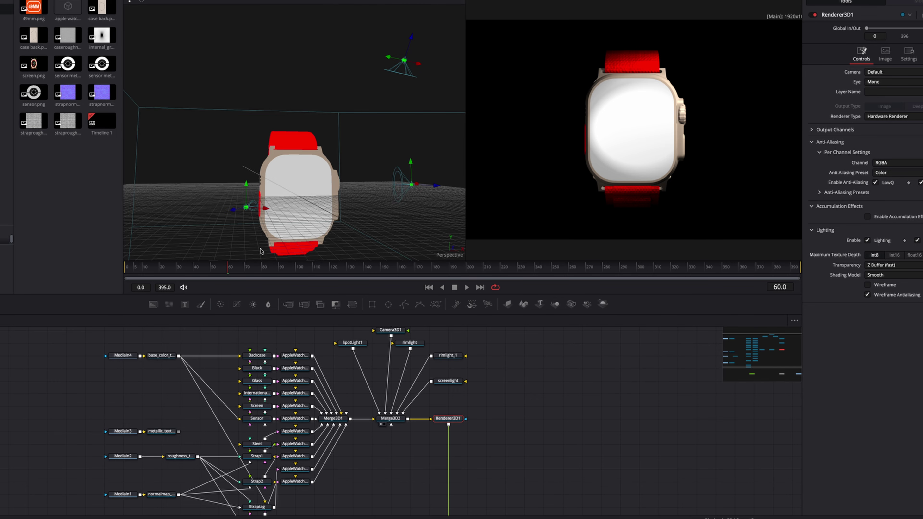
pyautogui.click(232, 436)
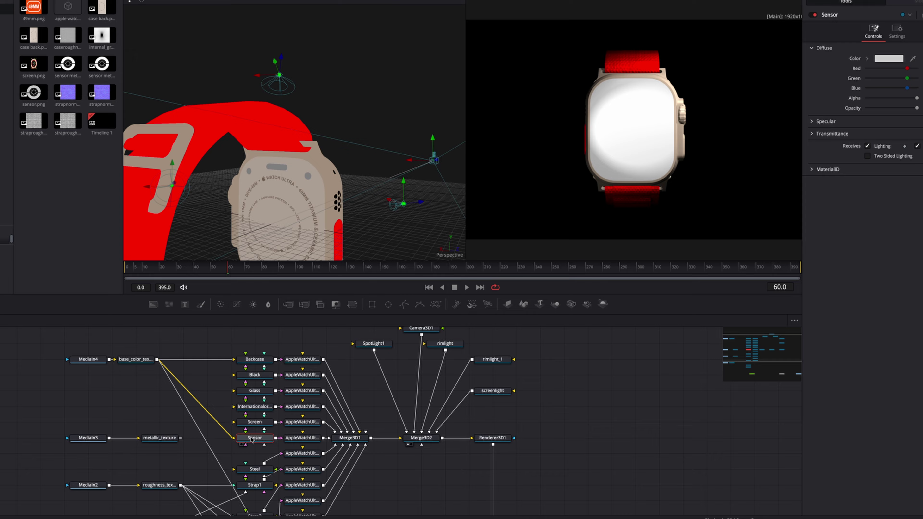
pyautogui.moveTo(231, 439); pyautogui.dragTo(202, 393)
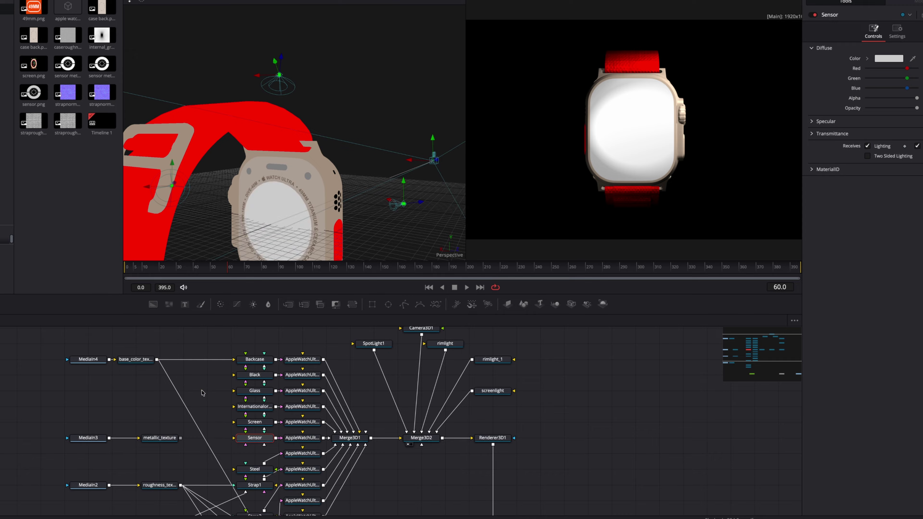
pyautogui.moveTo(181, 439); pyautogui.dragTo(233, 438)
pyautogui.scroll(-3, 186, 426)
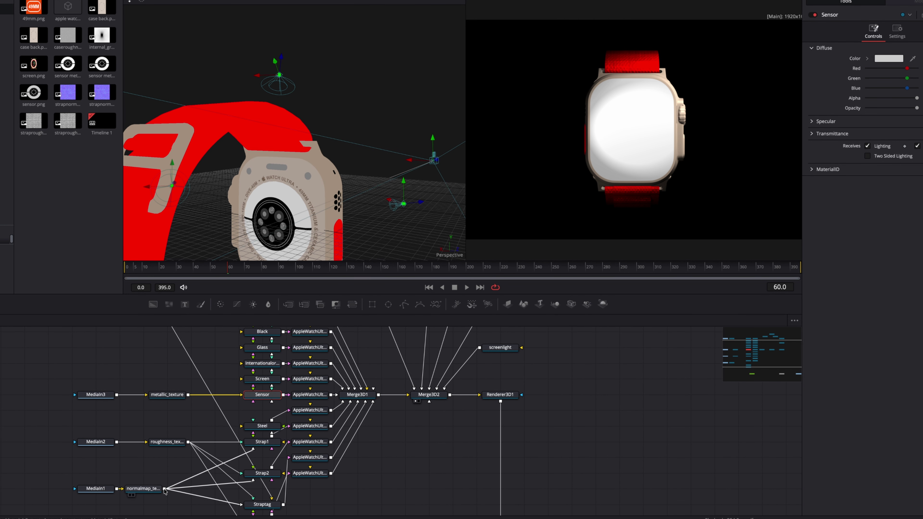
pyautogui.moveTo(165, 491); pyautogui.dragTo(273, 390)
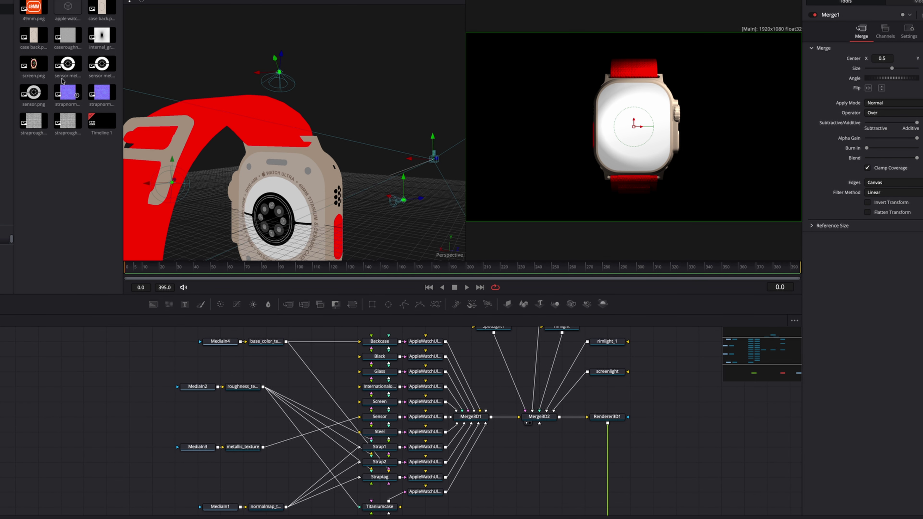
# Add caseroughness.png to the node graph and paste a copy of the roughness_texture node beside it.
pyautogui.moveTo(66, 36); pyautogui.dragTo(200, 420)
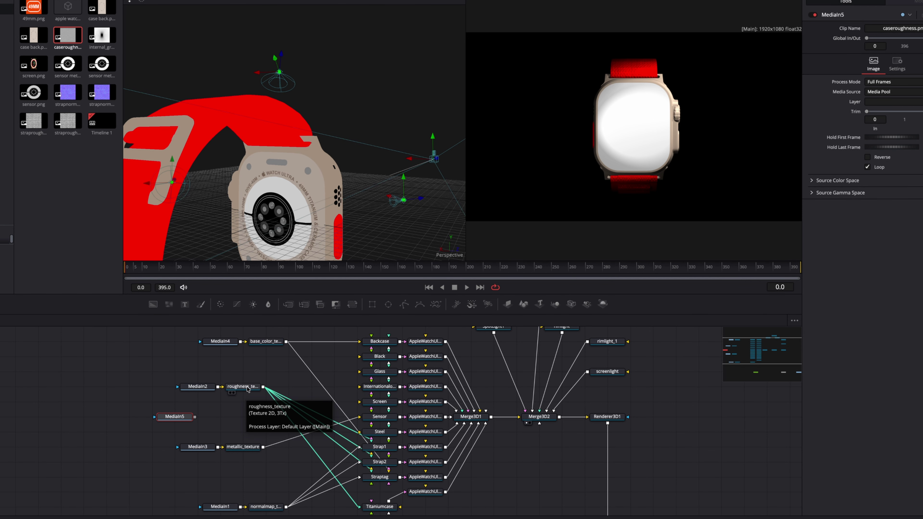
pyautogui.click(247, 388)
pyautogui.hotkey('ctrl', 'c')
pyautogui.hotkey('ctrl', 'v')
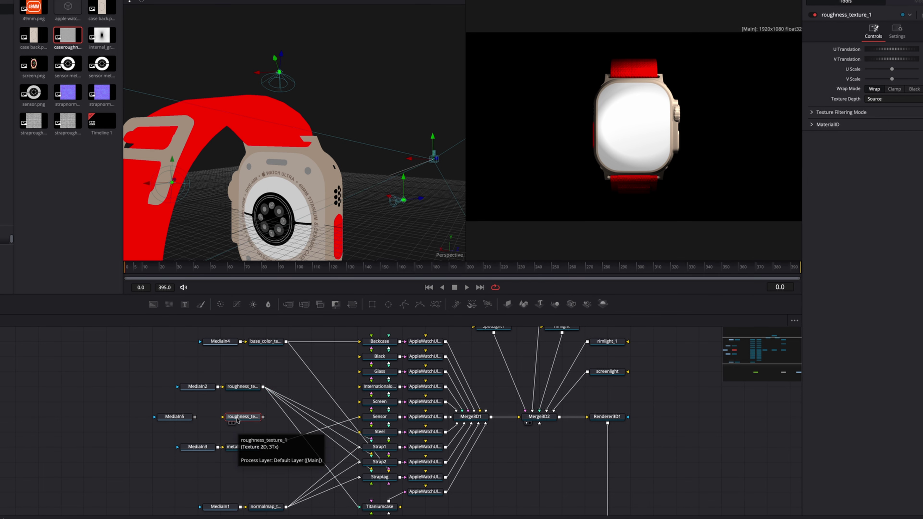
# Rename the copied texture node as roughness and connect it between MediaIn5 and the Titaniumcase material.
pyautogui.press('F2')
pyautogui.write('roughne')
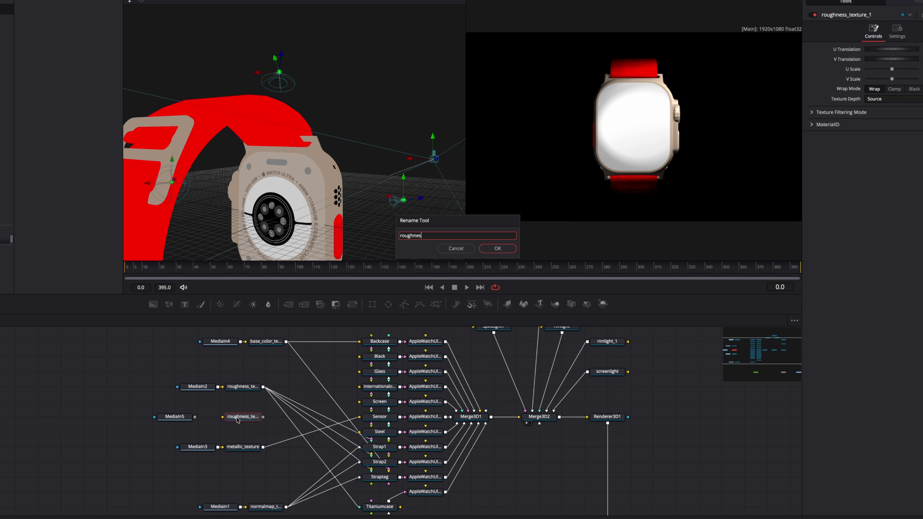
pyautogui.write('s')
pyautogui.press('Return')
pyautogui.click(191, 418)
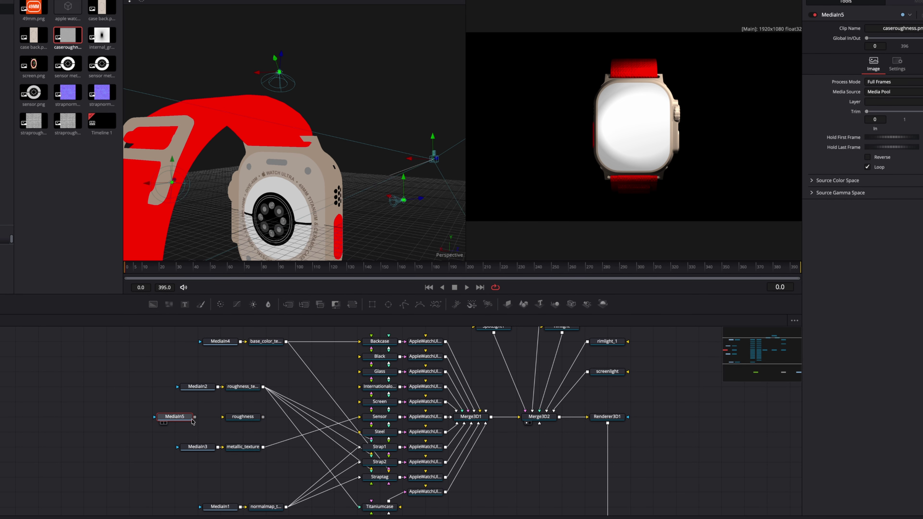
pyautogui.moveTo(195, 417); pyautogui.dragTo(365, 478)
pyautogui.scroll(-2, 251, 418)
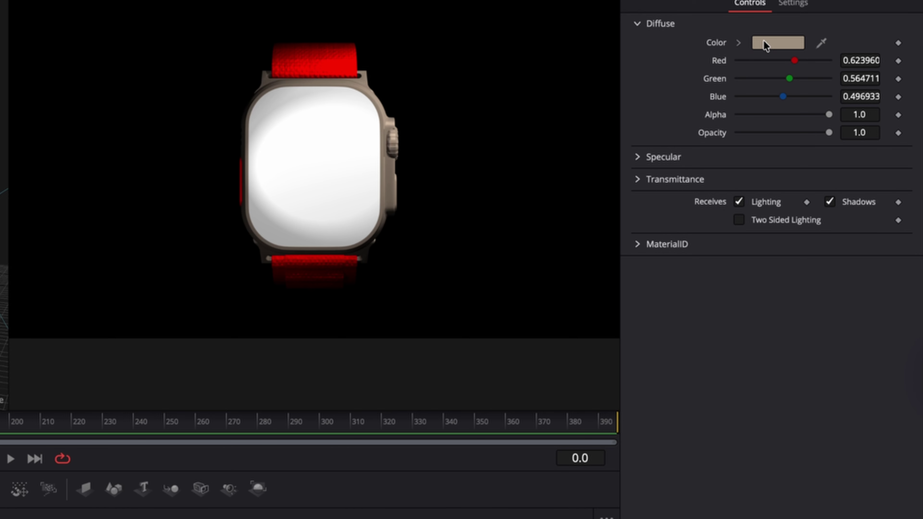
# Set the Titaniumcase material's diffuse color to hex FEFFEE.
pyautogui.click(764, 46)
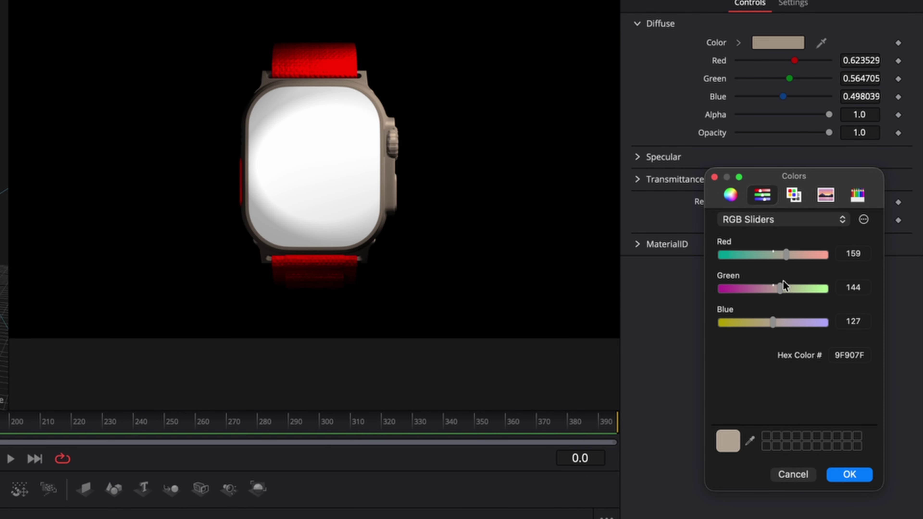
pyautogui.doubleClick(851, 355)
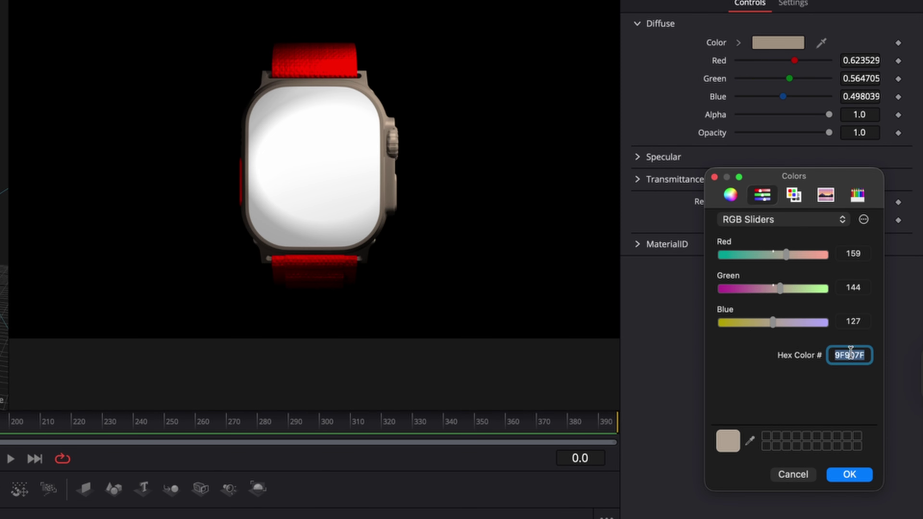
pyautogui.write('FEFF')
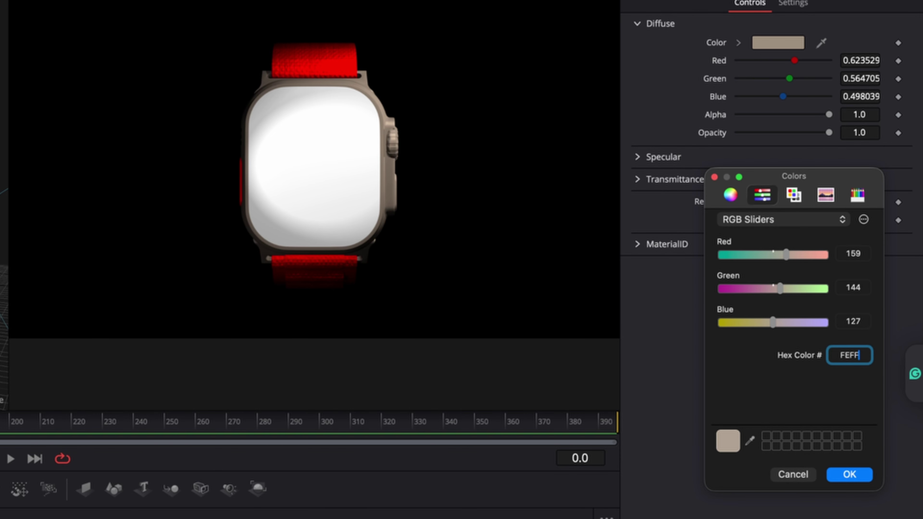
pyautogui.write('EE')
pyautogui.click(861, 477)
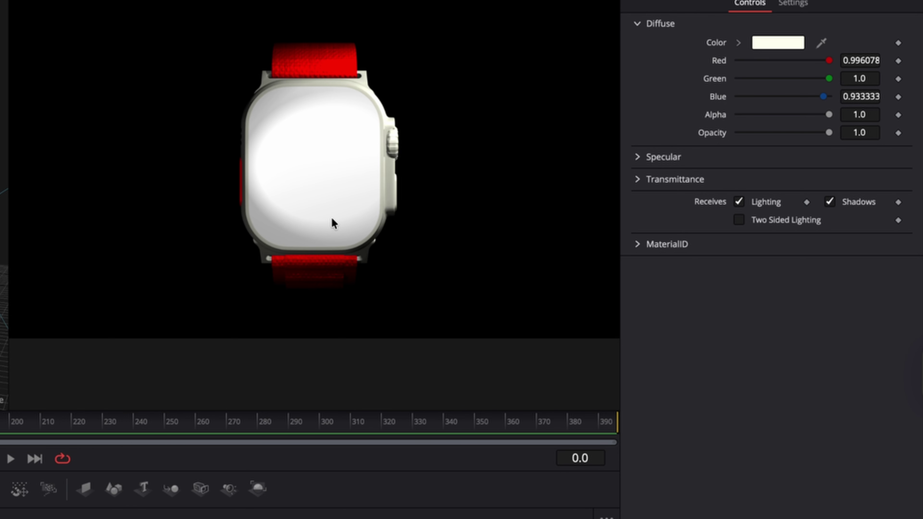
# Set the Titaniumcase material's specular color to White from the Apple color palette.
pyautogui.click(662, 157)
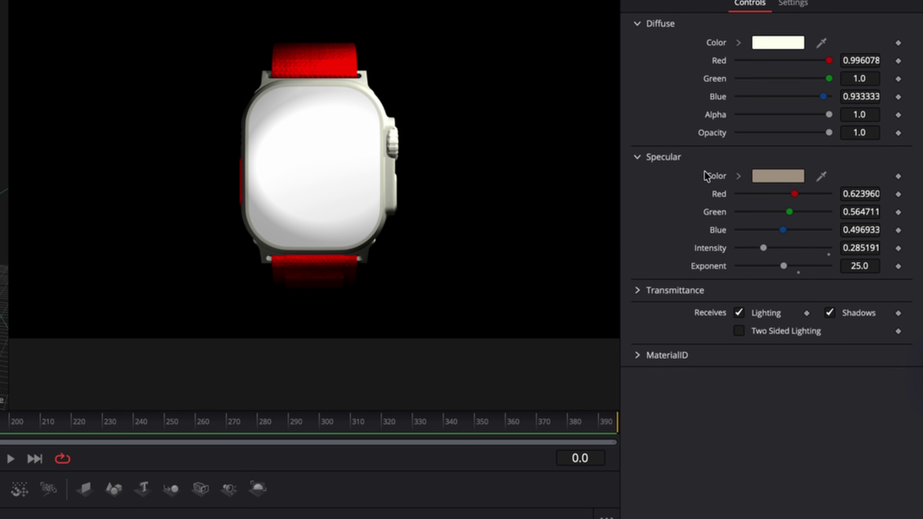
pyautogui.click(776, 172)
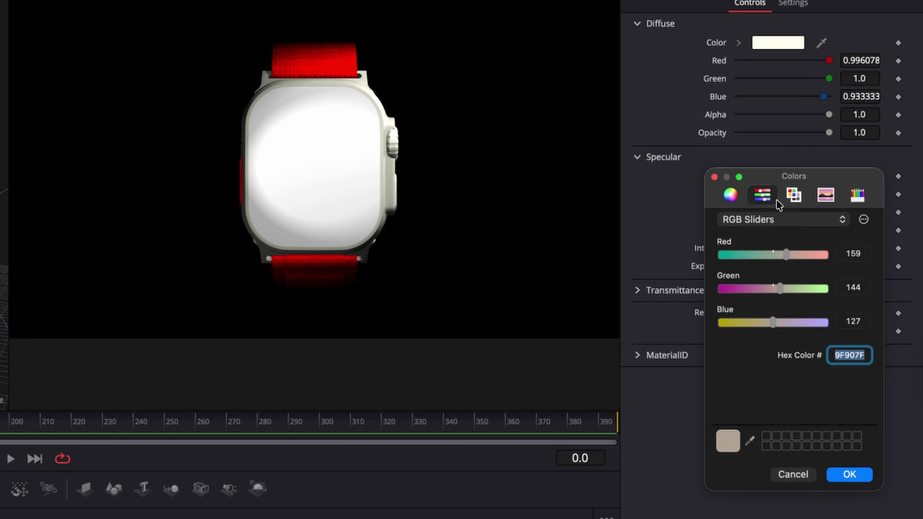
pyautogui.click(794, 196)
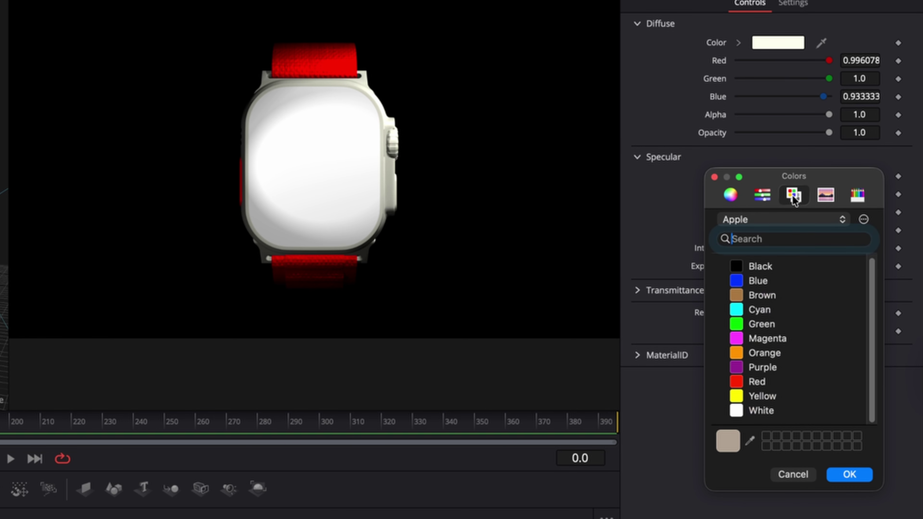
pyautogui.click(764, 411)
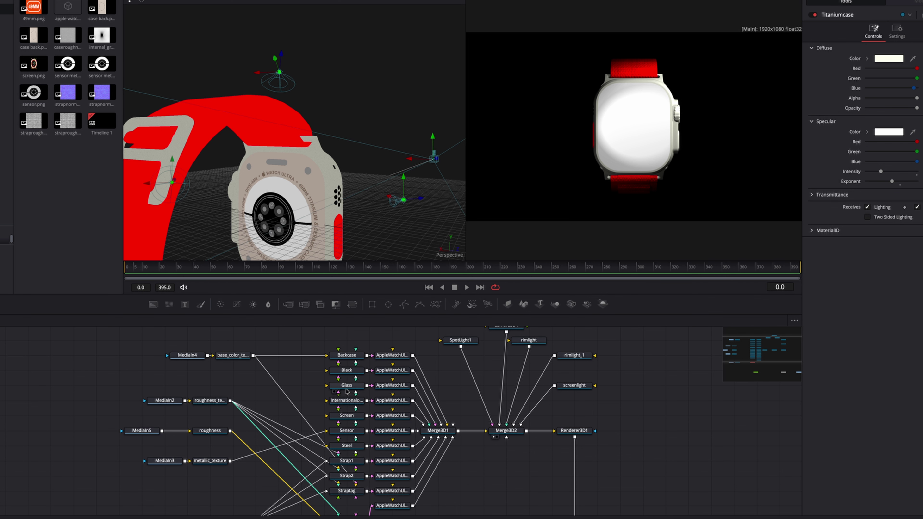
# Set the Glass material's diffuse color to Black from the Apple color palette.
pyautogui.click(346, 387)
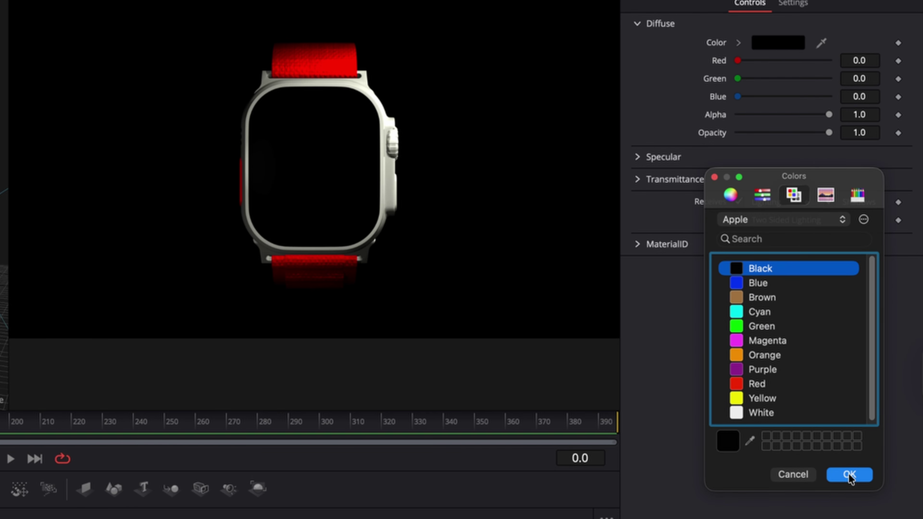
pyautogui.click(849, 474)
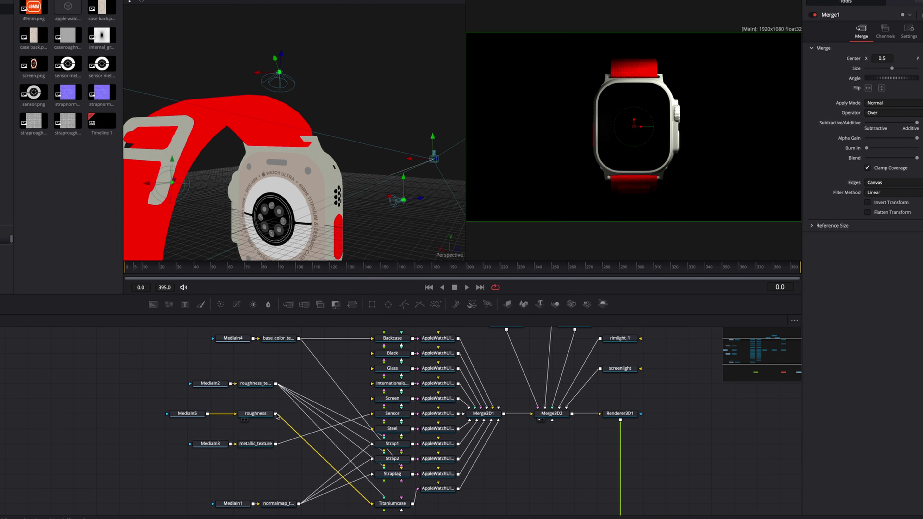
# Connect the roughness texture node to the Black and Sensor materials.
pyautogui.moveTo(277, 415); pyautogui.dragTo(374, 353)
pyautogui.moveTo(276, 413); pyautogui.dragTo(394, 415)
# Set the Backcase material's diffuse color to hex FEFFEE.
pyautogui.scroll(3, 501, 443)
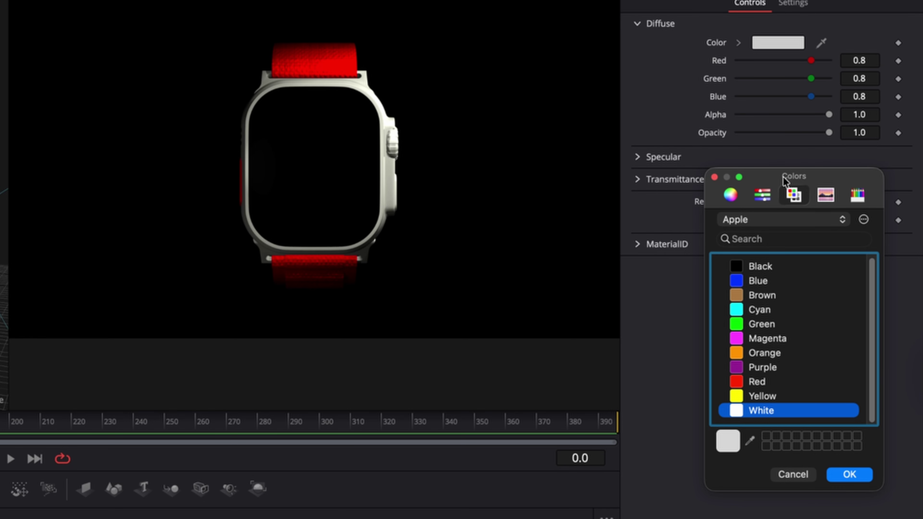
pyautogui.click(762, 194)
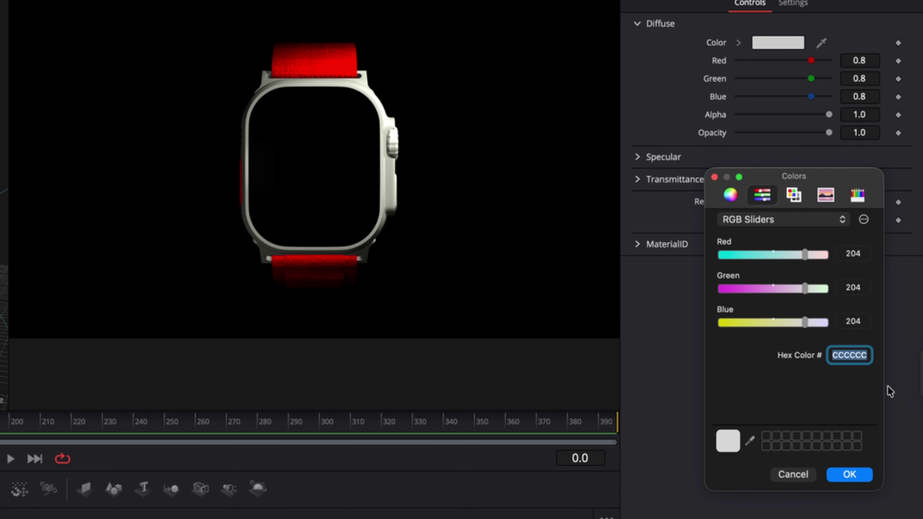
pyautogui.write('FEFEF')
pyautogui.write('FEFFE')
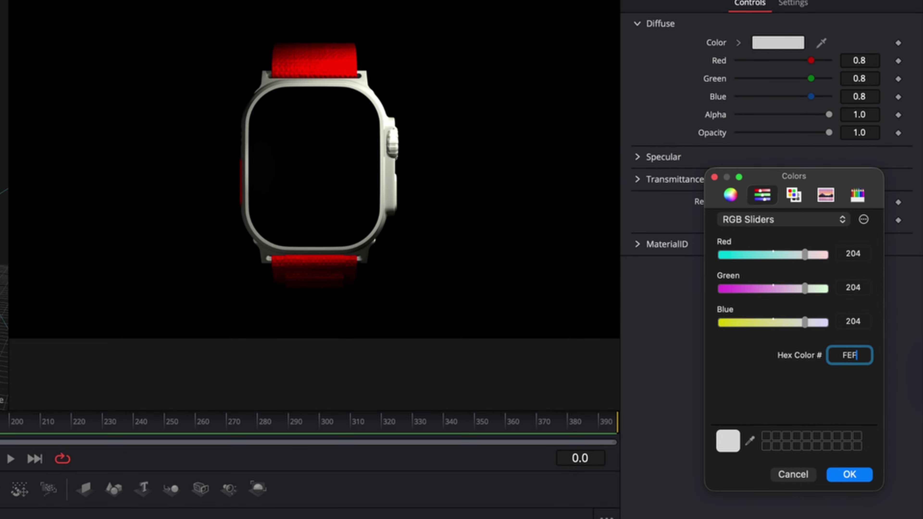
pyautogui.write('E')
pyautogui.press('Return')
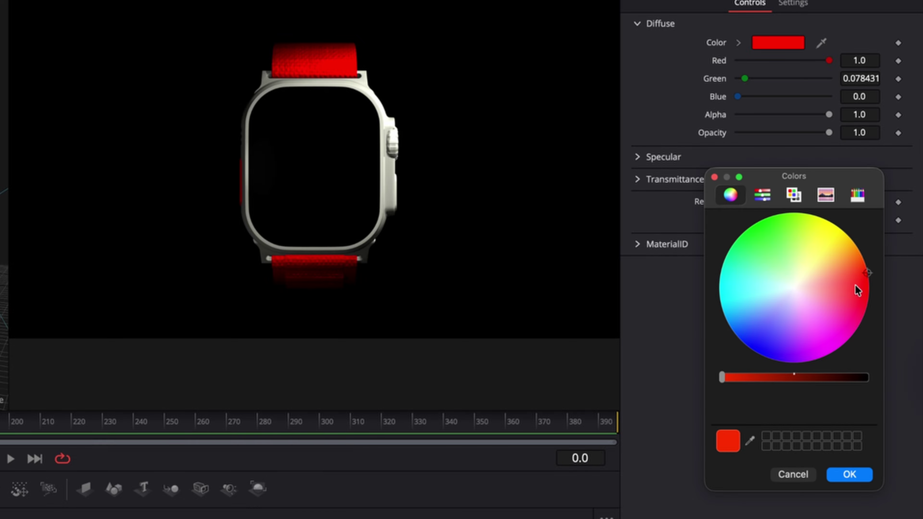
# Set the Strap1 material's diffuse color to orange.
pyautogui.moveTo(855, 286); pyautogui.dragTo(855, 244)
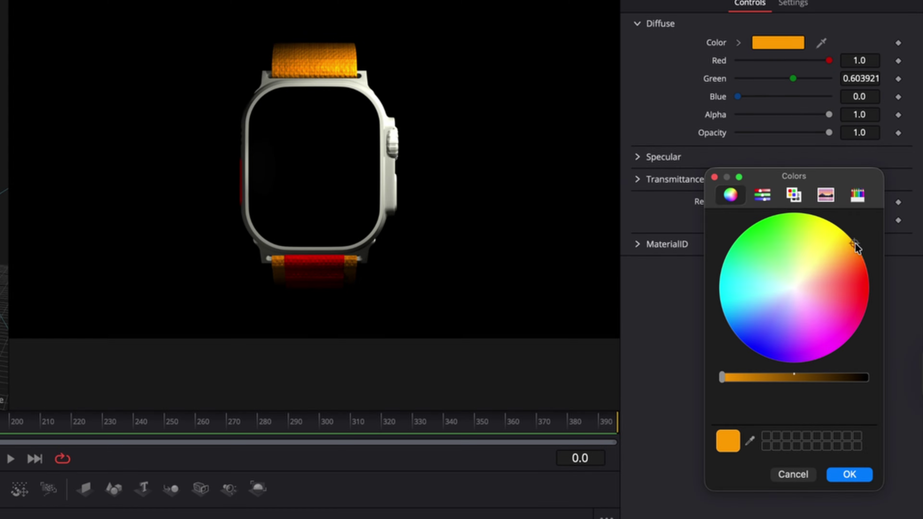
pyautogui.click(855, 248)
pyautogui.click(762, 195)
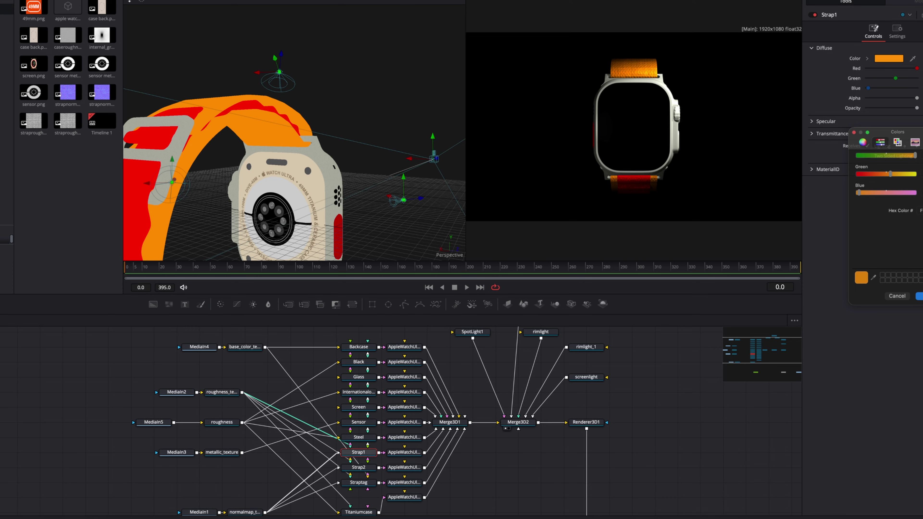
pyautogui.click(850, 474)
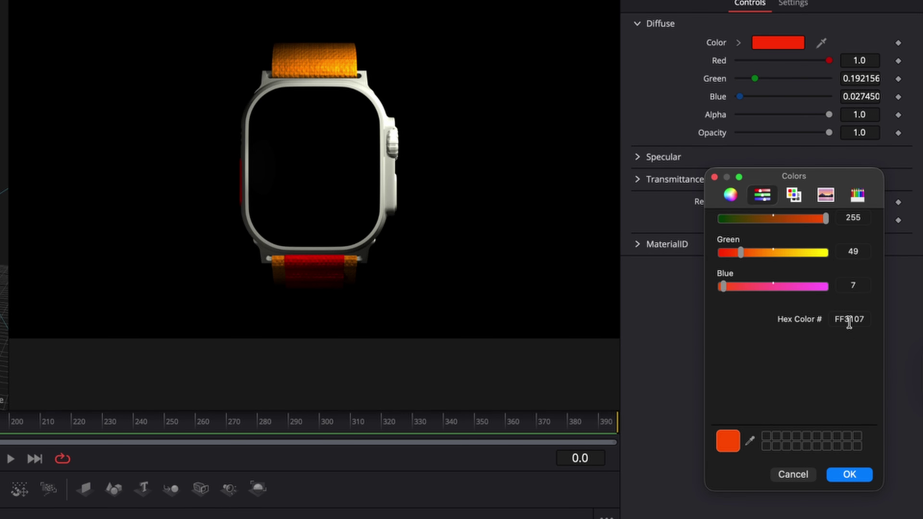
# Set the Strap2 material's diffuse color to hex FF920E.
pyautogui.click(849, 319)
pyautogui.press('super+a')
pyautogui.write('FF')
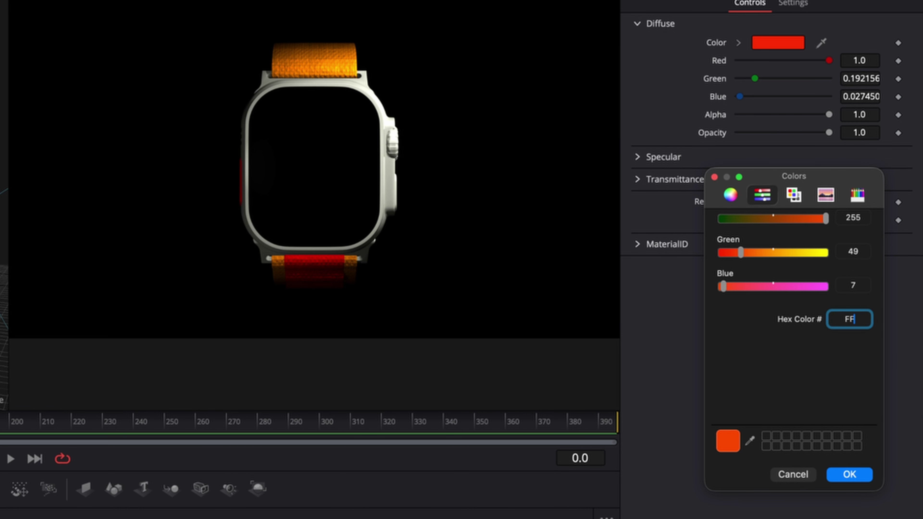
pyautogui.write('92')
pyautogui.write('0E')
pyautogui.press('Return')
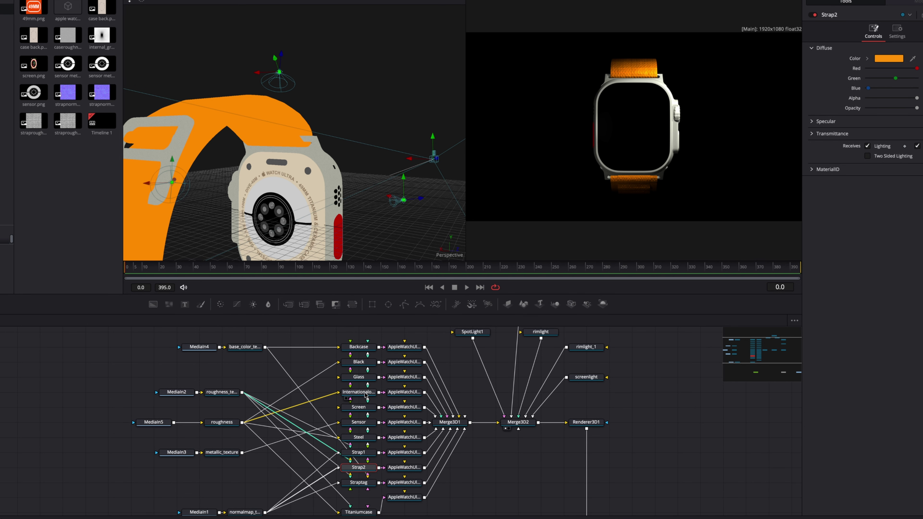
# Set the Internationalorange material's diffuse color to hex FF930E, and switch to the Edit page.
pyautogui.click(366, 393)
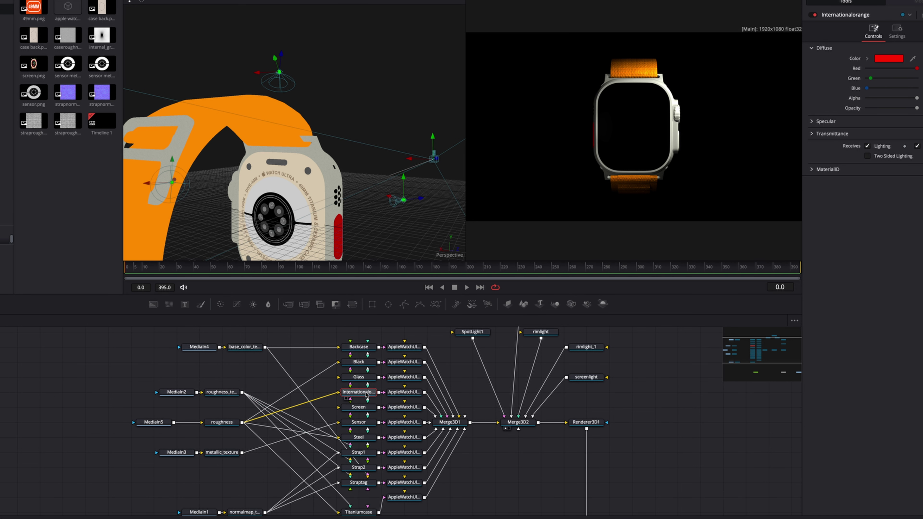
pyautogui.click(889, 58)
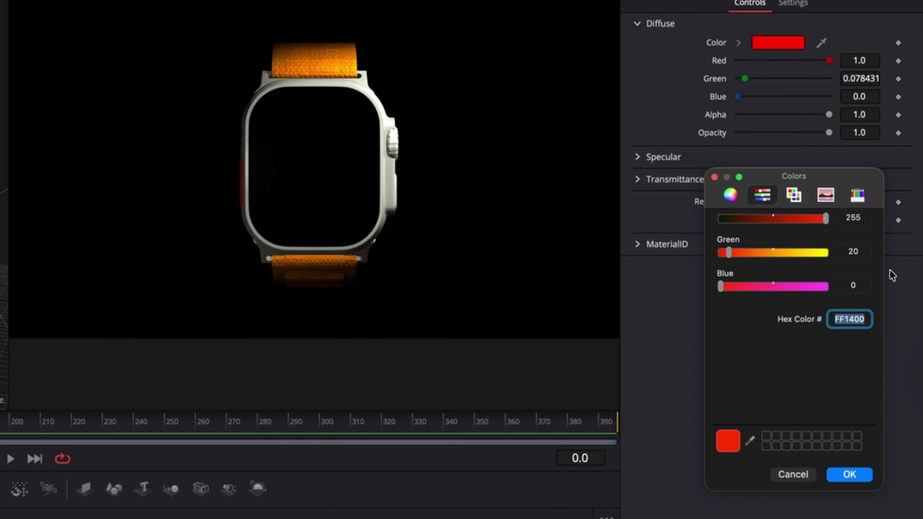
pyautogui.write('FF930E')
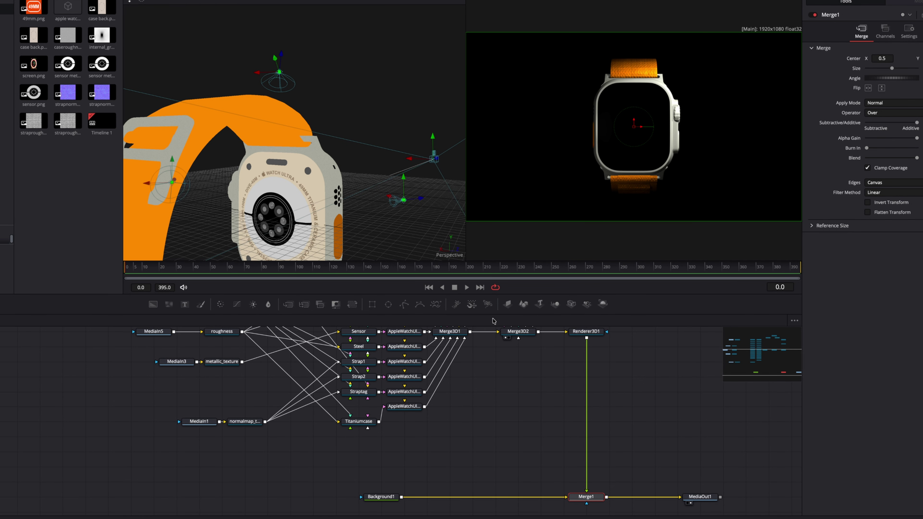
pyautogui.click(400, 517)
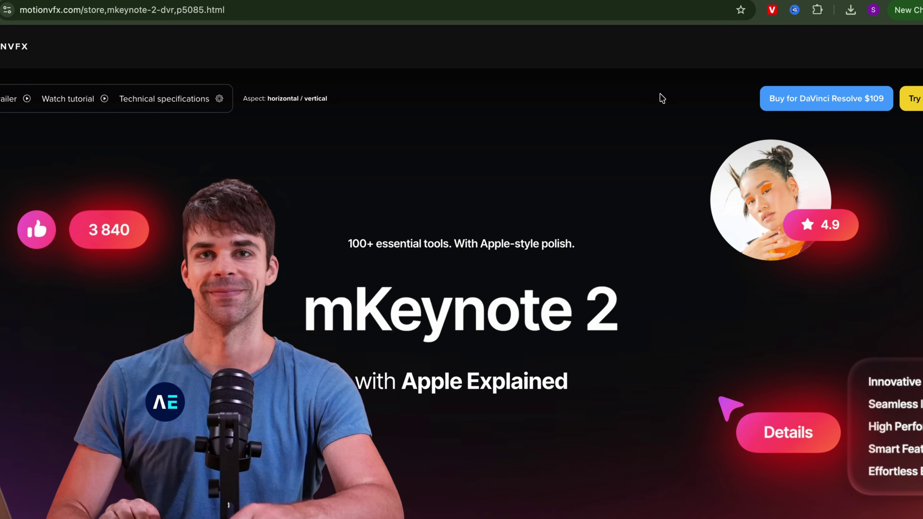
# Look through the mKeynote 2 product page on the MotionVFX website in the browser.
pyautogui.scroll(-5, 659, 96)
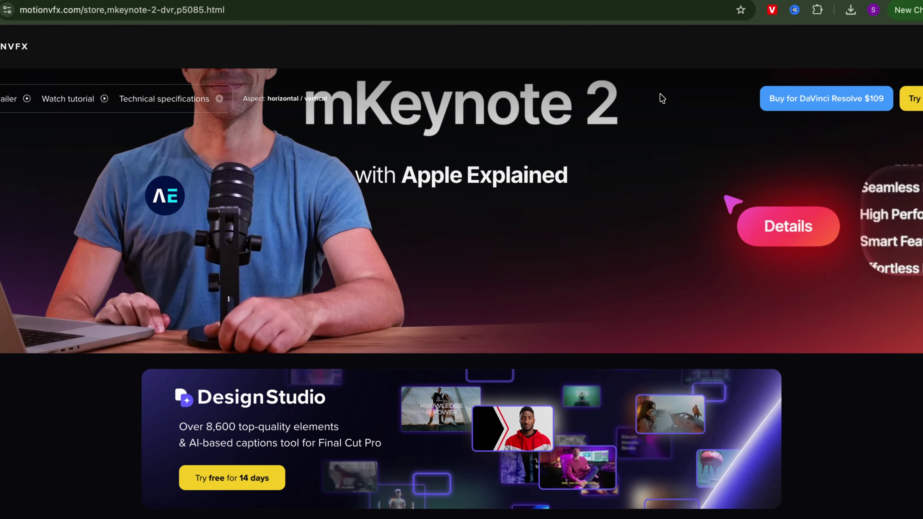
pyautogui.scroll(-10, 662, 98)
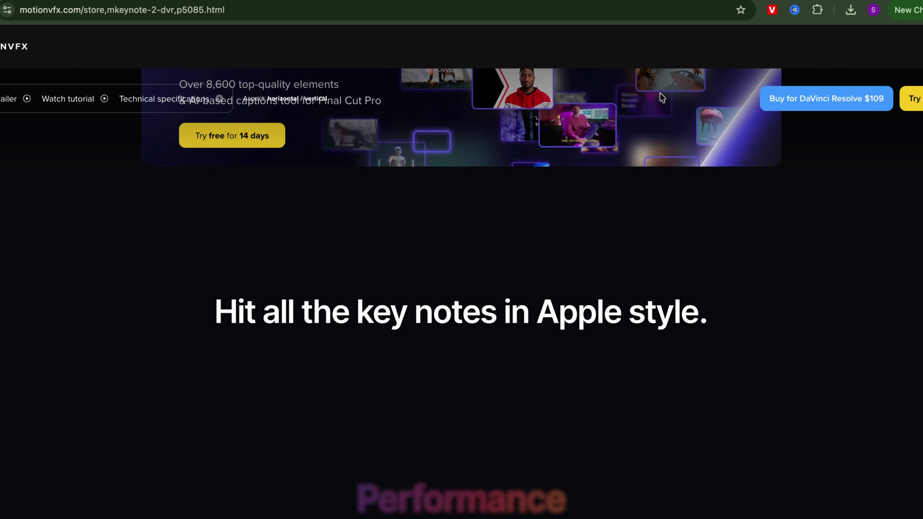
pyautogui.scroll(-5, 663, 97)
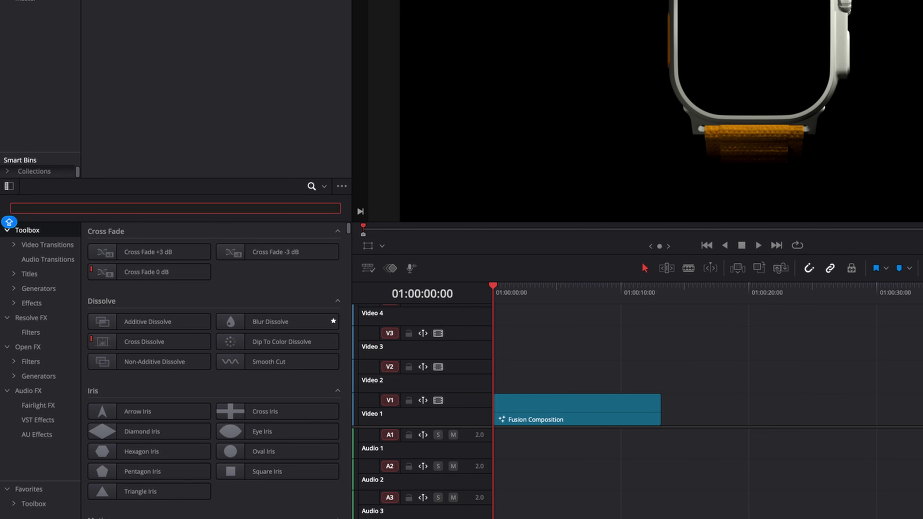
# Search the effects in DaVinci Resolve for KEYNOTE, place mKeynote 2 Circle Diagram on Video 1 after the Fusion Composition, and preview it.
pyautogui.write('KEYNOTE')
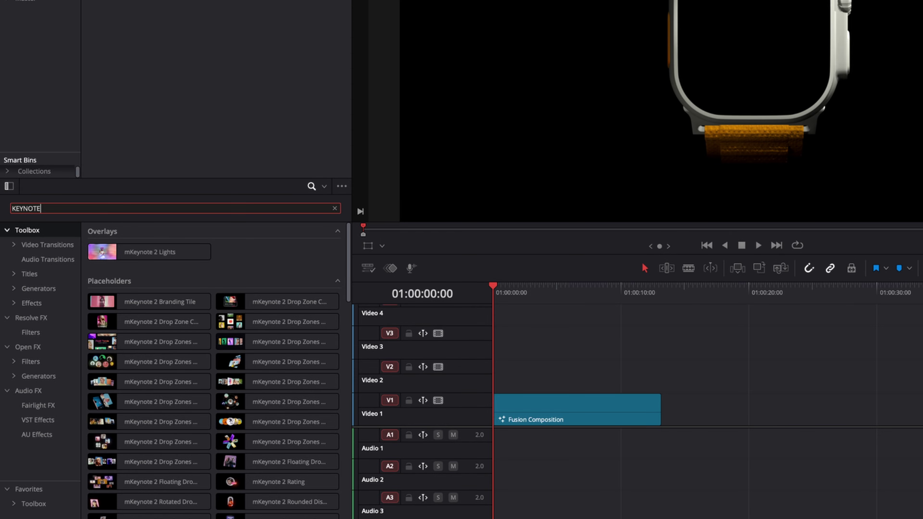
pyautogui.scroll(-5, 253, 331)
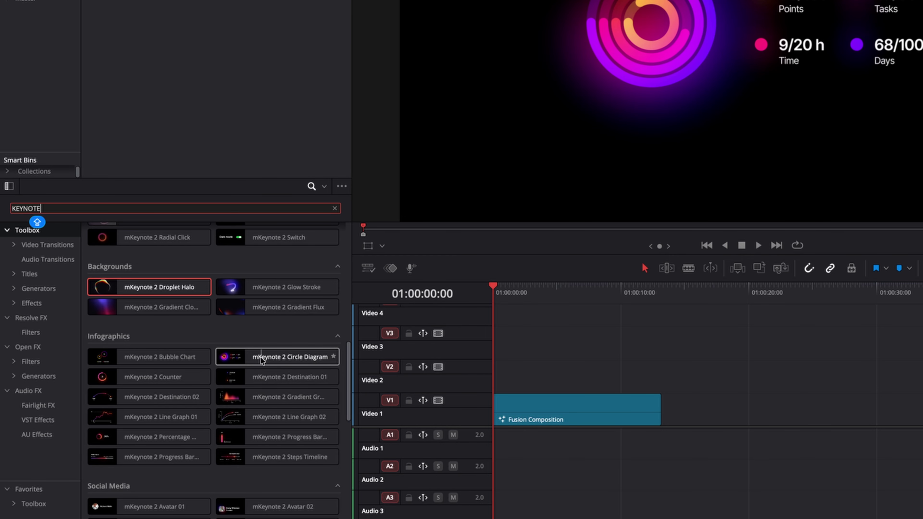
pyautogui.moveTo(261, 359); pyautogui.dragTo(734, 411)
pyautogui.moveTo(758, 293); pyautogui.dragTo(745, 295)
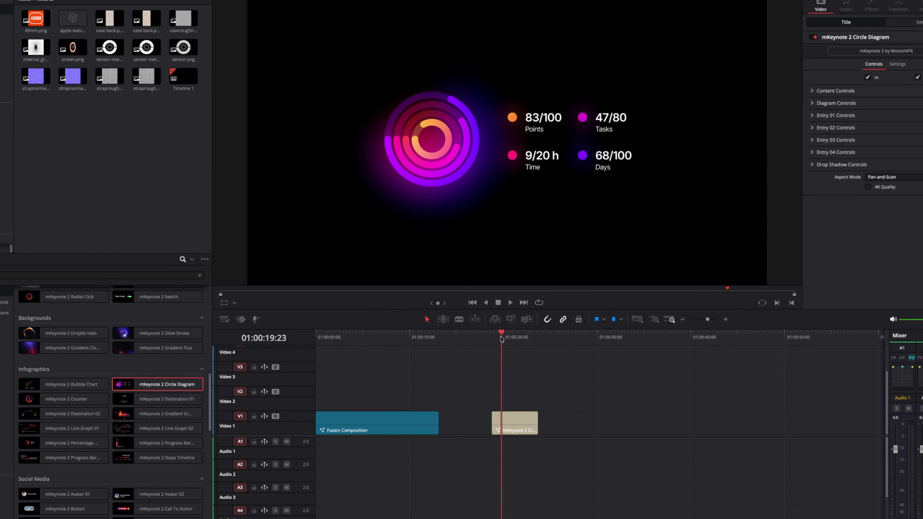
pyautogui.moveTo(502, 339); pyautogui.dragTo(495, 338)
pyautogui.press('space')
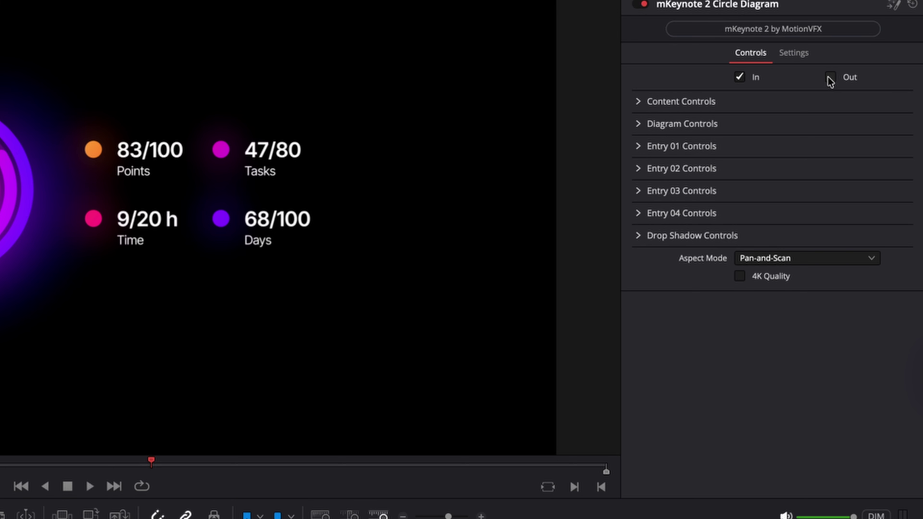
# Turn off Data 01, Label 01 and Pointer 01 in the circle diagram's Entry 01 settings.
pyautogui.click(639, 146)
pyautogui.scroll(-1, 641, 132)
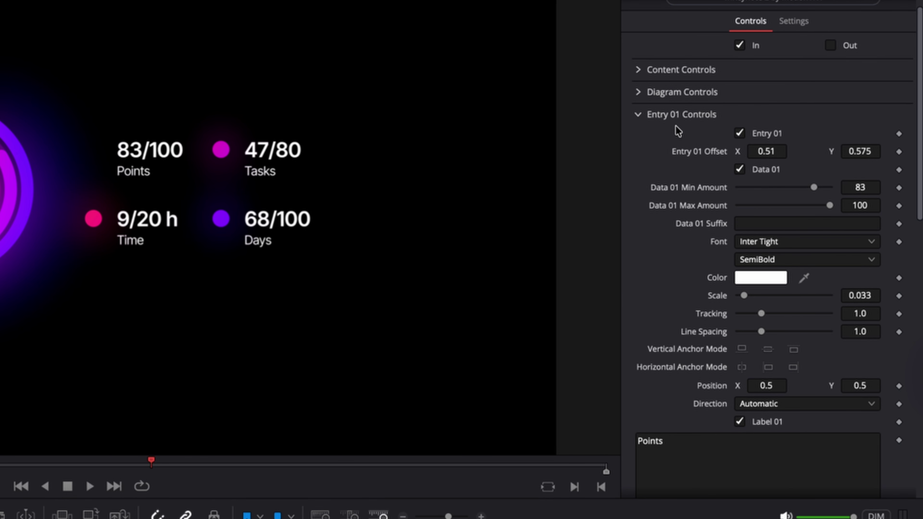
pyautogui.scroll(-2, 682, 186)
pyautogui.scroll(1, 682, 187)
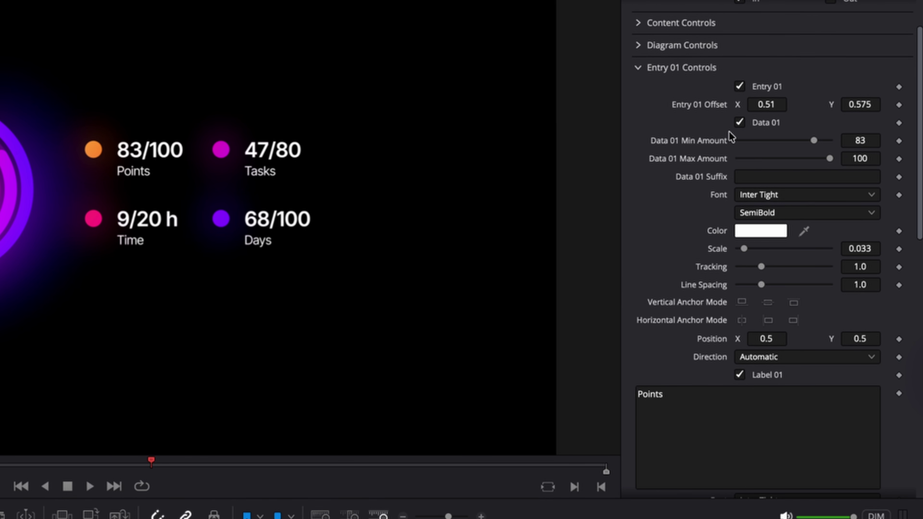
pyautogui.click(739, 123)
pyautogui.scroll(-1, 740, 125)
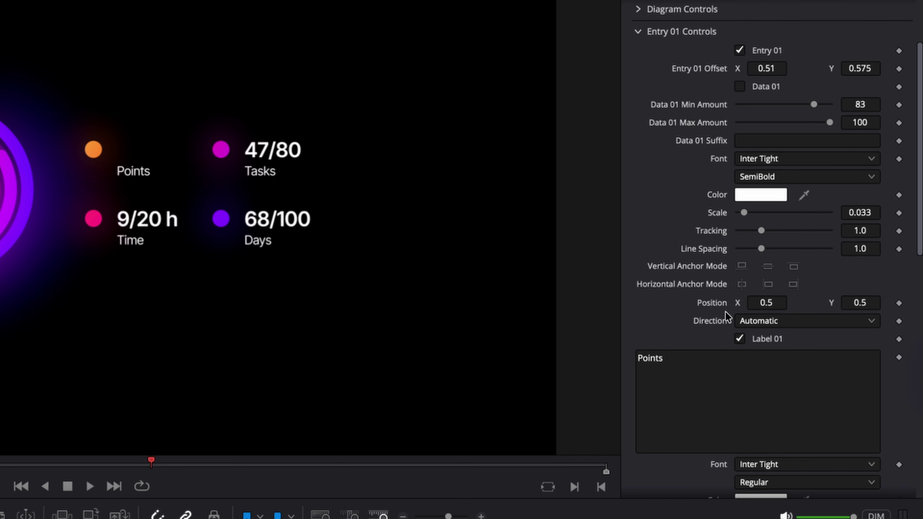
pyautogui.click(739, 339)
pyautogui.scroll(-1, 712, 322)
pyautogui.scroll(-10, 711, 321)
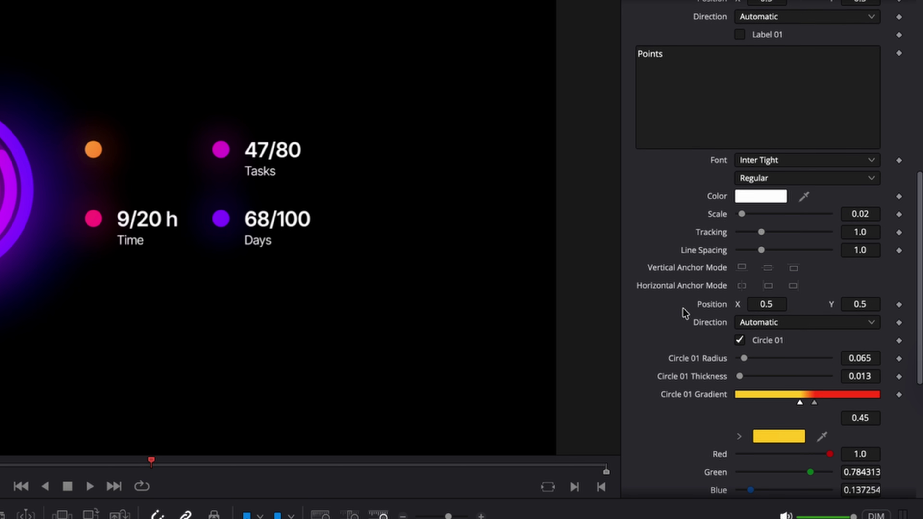
pyautogui.click(740, 391)
# Turn off the data, label and pointer of Entry 02 in the circle diagram.
pyautogui.click(739, 196)
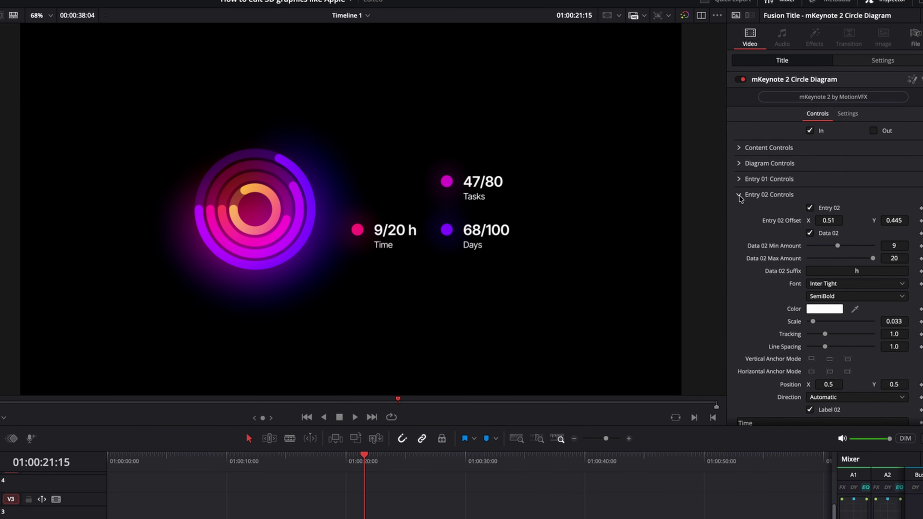
pyautogui.scroll(-1, 792, 316)
pyautogui.click(809, 197)
pyautogui.click(808, 371)
pyautogui.scroll(-10, 805, 334)
pyautogui.click(809, 295)
pyautogui.scroll(12, 766, 291)
pyautogui.click(739, 194)
# Turn off the data, label and pointer of Entry 03 and Entry 04 in the circle diagram.
pyautogui.click(739, 211)
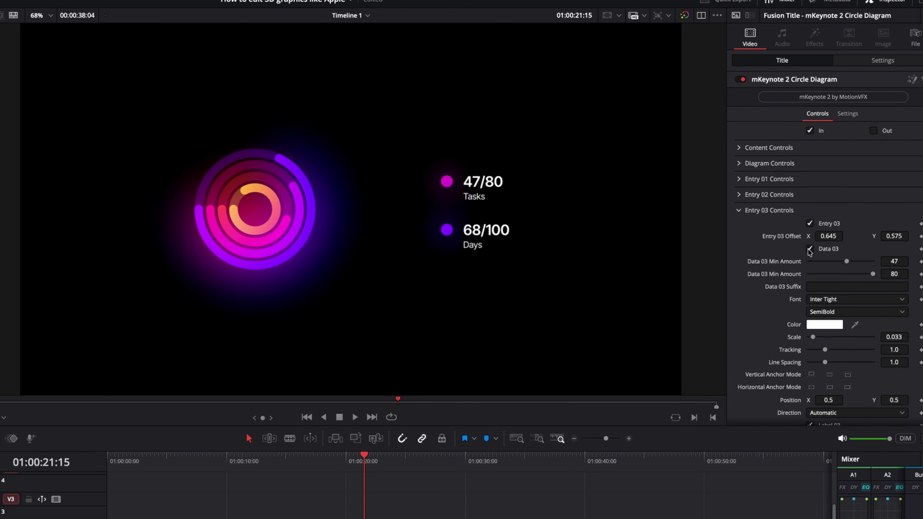
pyautogui.click(810, 250)
pyautogui.click(809, 333)
pyautogui.scroll(-7, 800, 313)
pyautogui.click(810, 372)
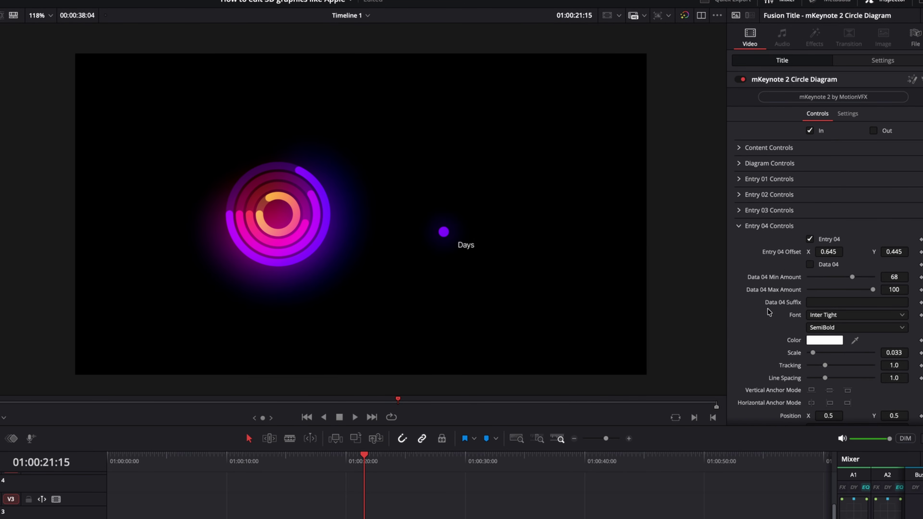
pyautogui.scroll(-10, 828, 298)
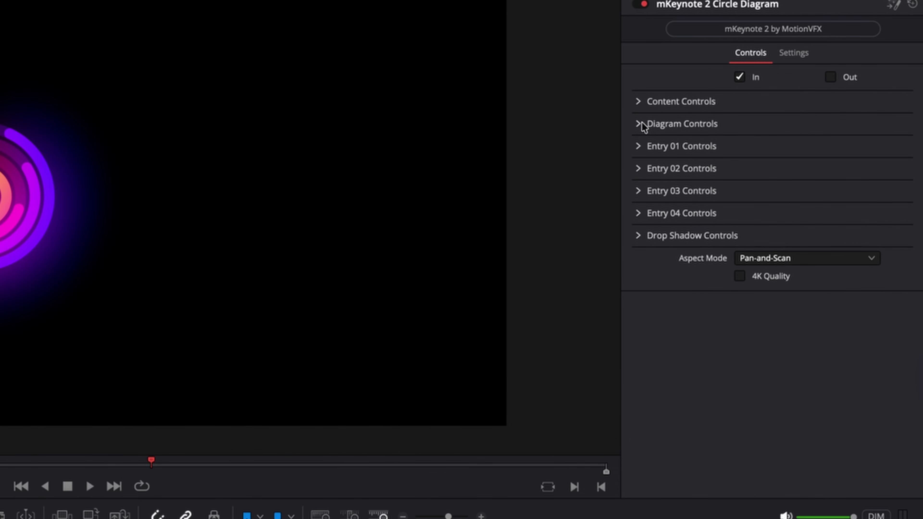
# Set the Diagram Offset X to 0.5 and reduce the Diagram Glow Gain.
pyautogui.click(642, 123)
pyautogui.click(776, 160)
pyautogui.press('capslock')
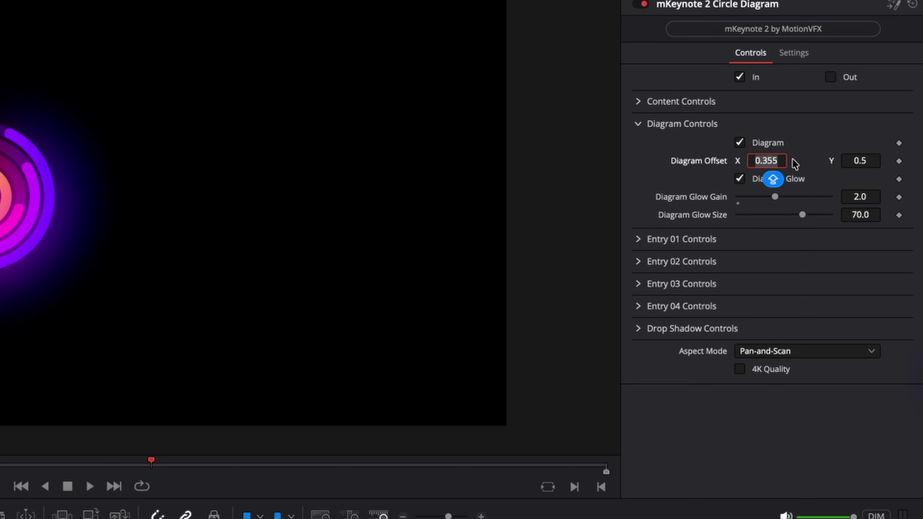
pyautogui.write('0.5')
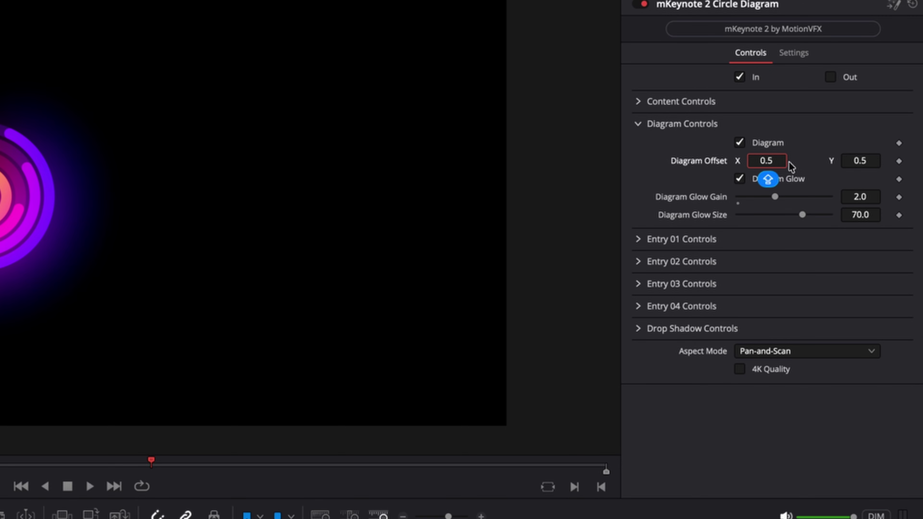
pyautogui.press('Return')
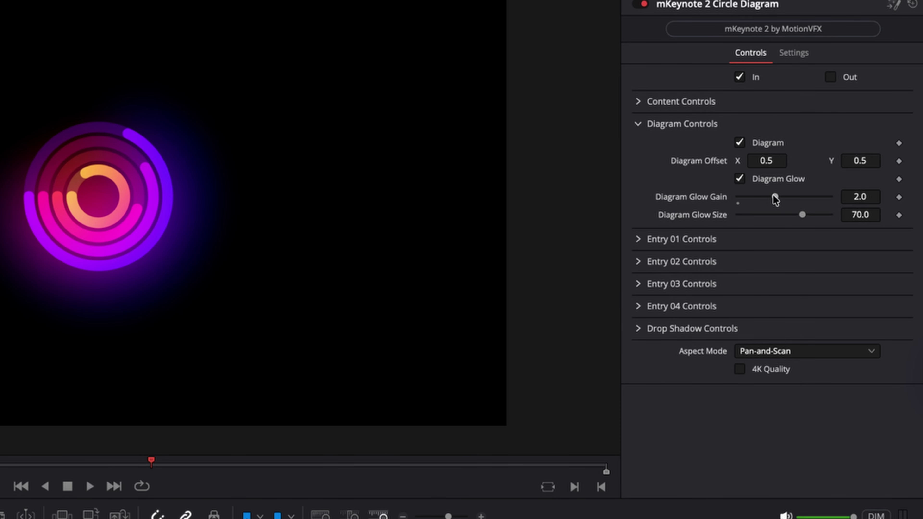
pyautogui.moveTo(835, 214); pyautogui.dragTo(830, 215)
pyautogui.moveTo(767, 199); pyautogui.dragTo(822, 216)
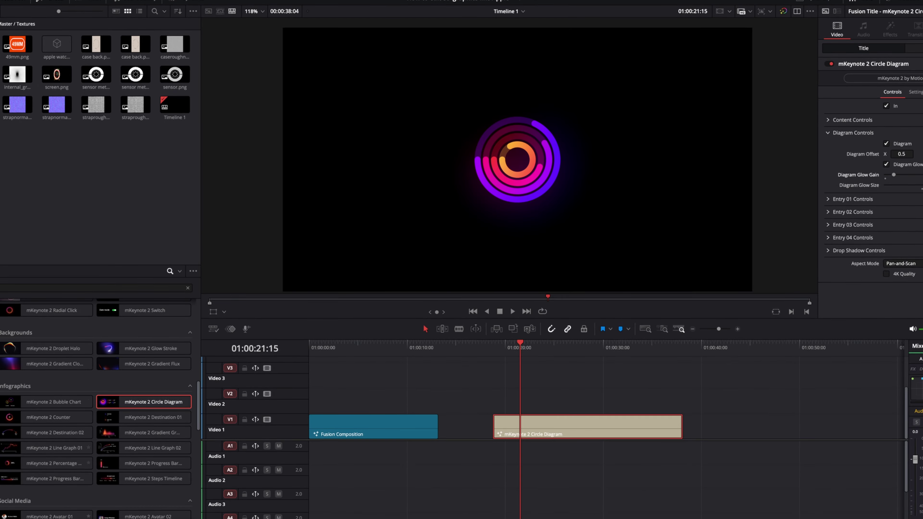
# Import the activity rings reference image og__bb3dc50gux7m.png from Finder into the Textures bin.
pyautogui.press('super+Tab')
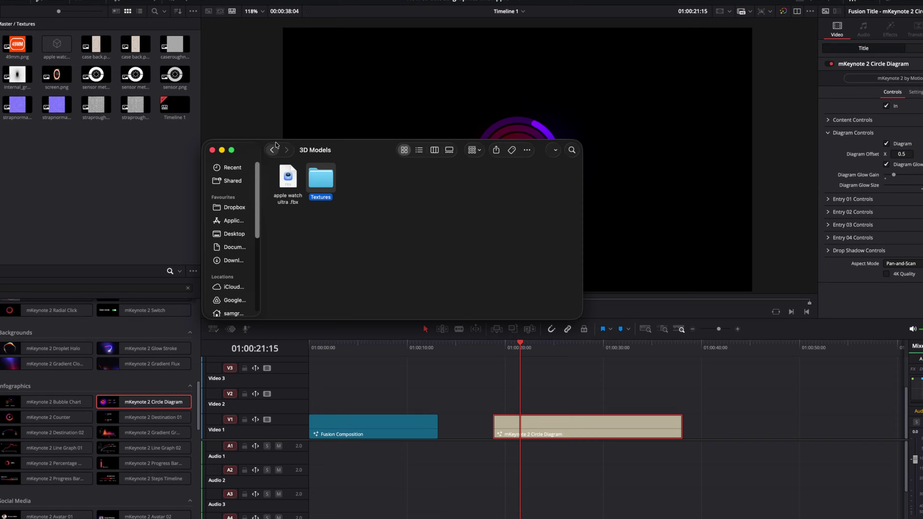
pyautogui.click(272, 149)
pyautogui.moveTo(382, 186); pyautogui.dragTo(54, 78)
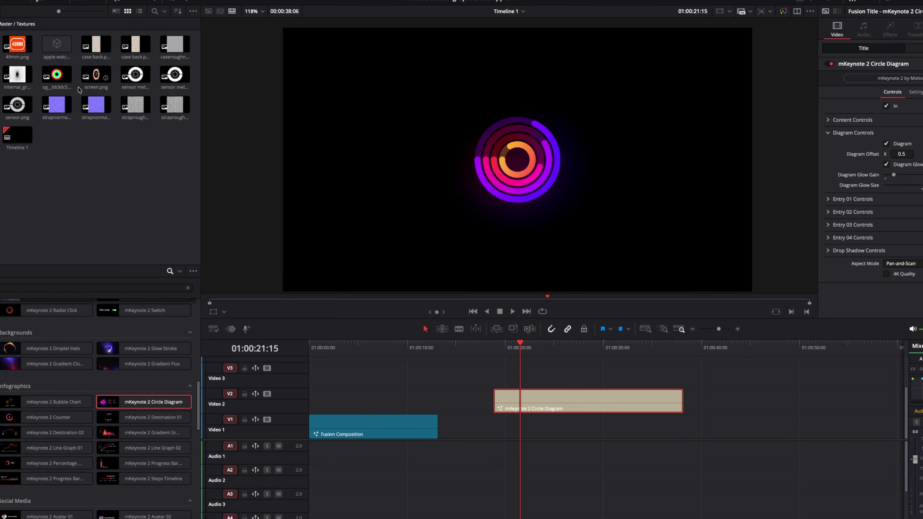
# Place the rings image on Video 1 beneath the circle diagram, with Zoom X 0.560 and Position X -432.
pyautogui.moveTo(56, 75); pyautogui.dragTo(514, 436)
pyautogui.moveTo(893, 59); pyautogui.dragTo(897, 59)
pyautogui.moveTo(894, 69)
pyautogui.mouseDown()
pyautogui.moveTo(863, 69)
pyautogui.moveTo(904, 77)
pyautogui.mouseUp()
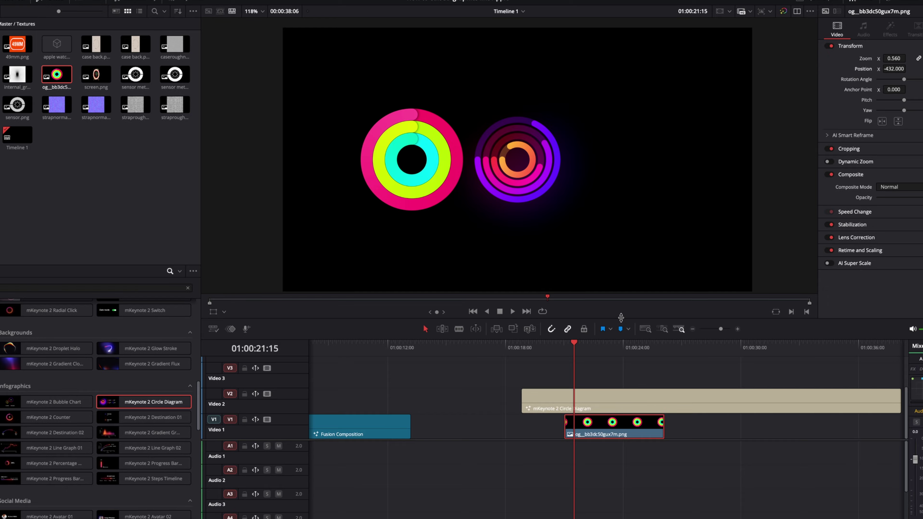
# Turn off Entry 04 of the circle diagram to remove its outermost ring.
pyautogui.click(605, 396)
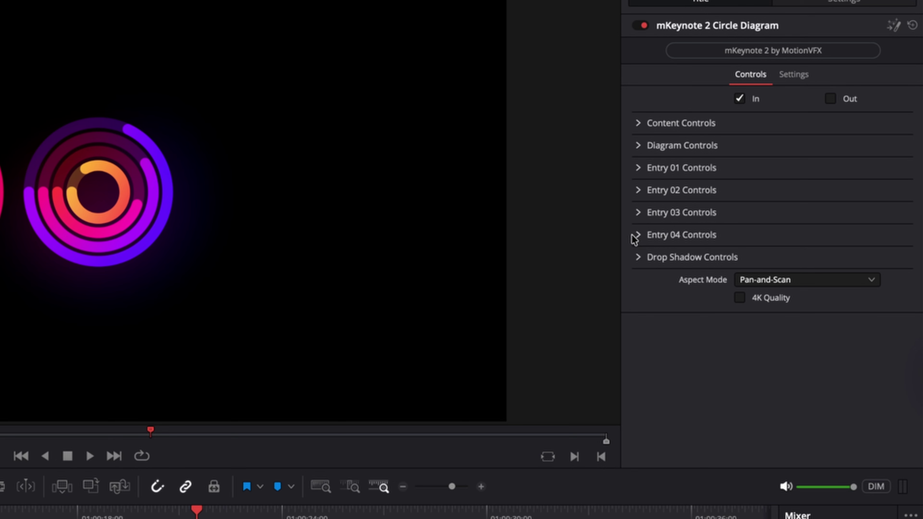
pyautogui.click(827, 184)
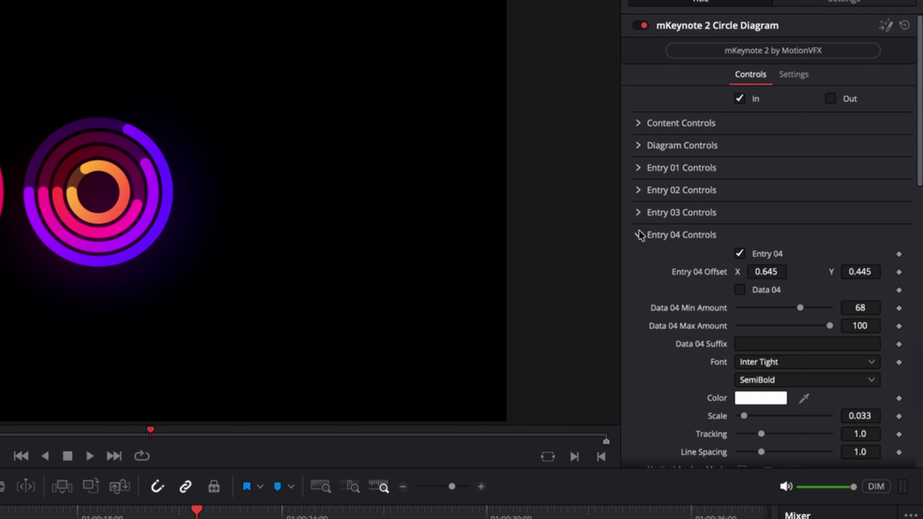
pyautogui.click(739, 254)
pyautogui.click(681, 235)
# Set the first color of the Circle 01 gradient in Entry 01 to cyan 74FAF6, sampled from the reference's inner ring.
pyautogui.click(638, 167)
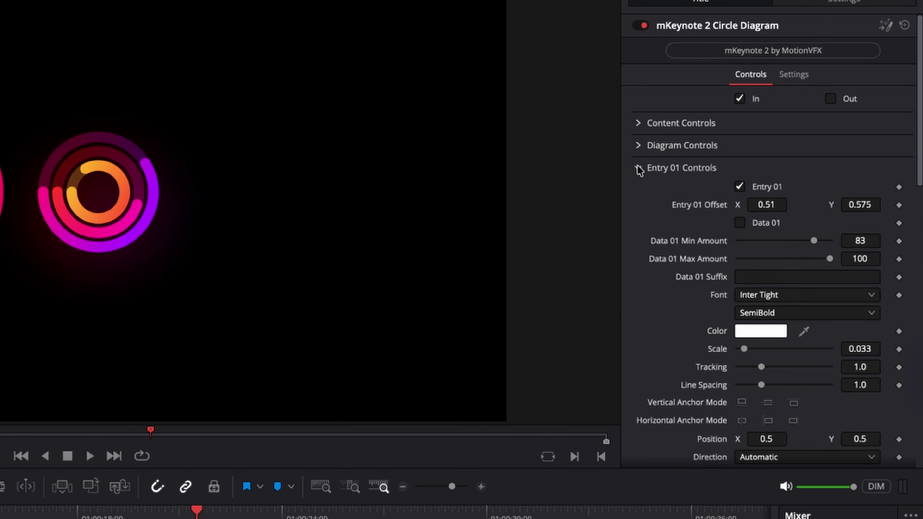
pyautogui.scroll(-5, 683, 343)
pyautogui.scroll(-10, 683, 345)
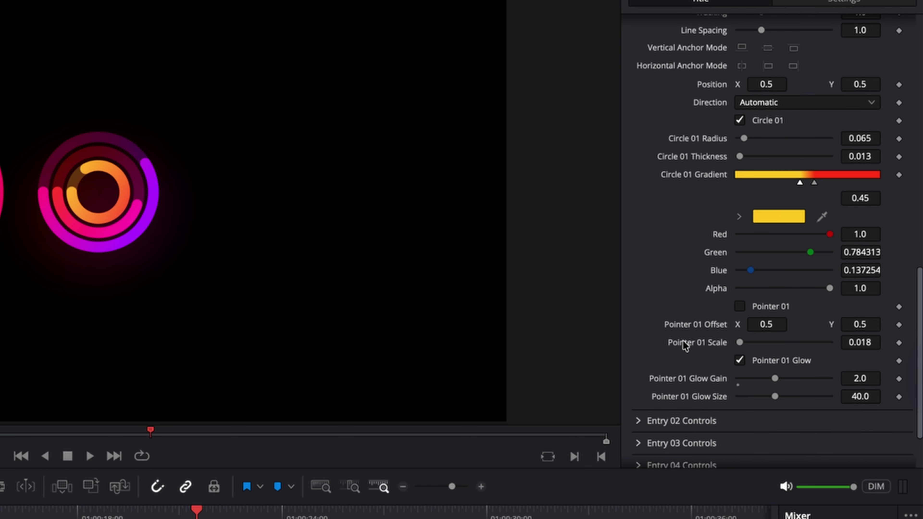
pyautogui.scroll(5, 683, 344)
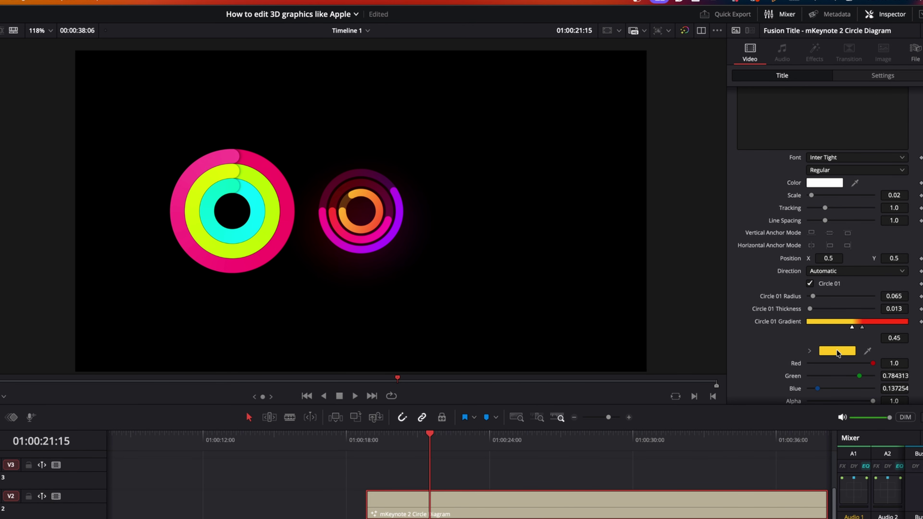
pyautogui.click(837, 351)
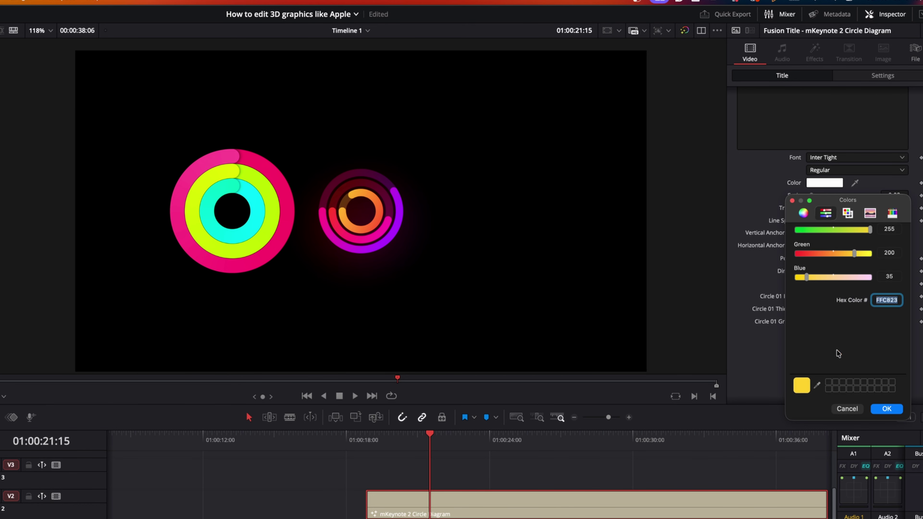
pyautogui.click(818, 386)
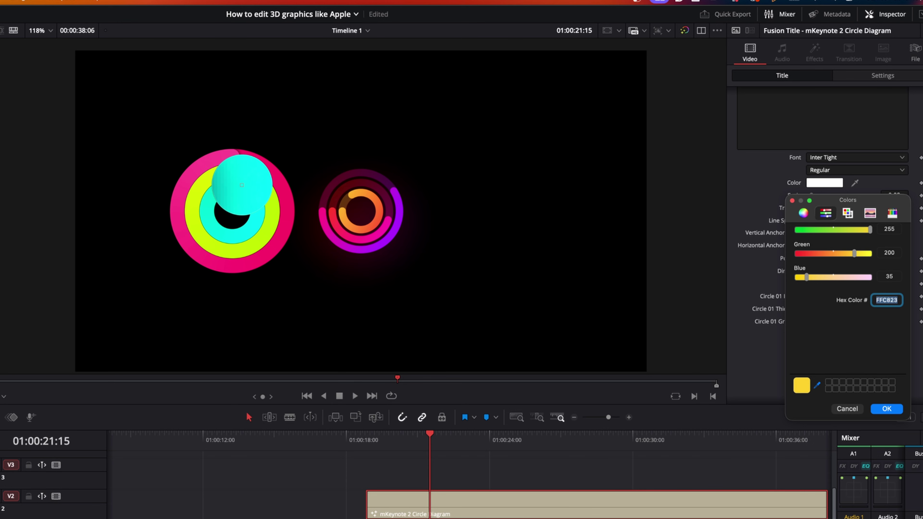
pyautogui.click(244, 185)
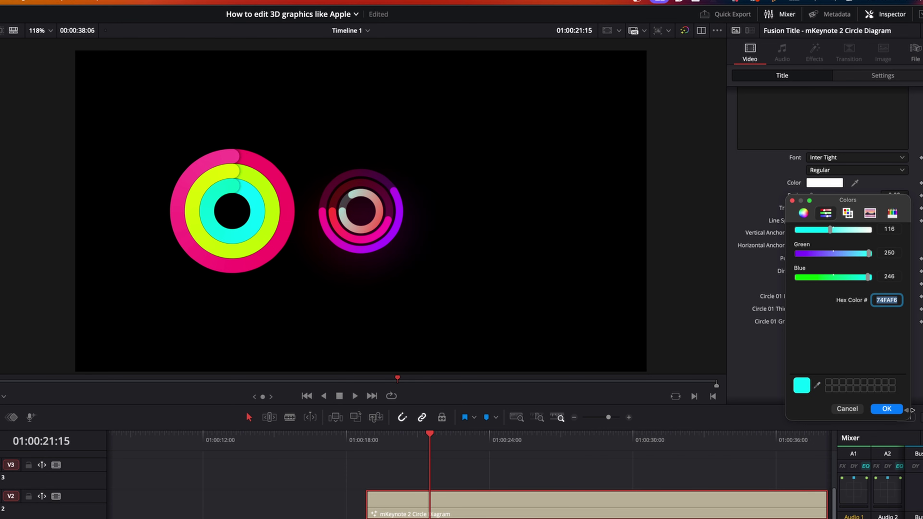
pyautogui.click(893, 412)
# Sample teal-green from the reference's inner ring for the second Circle 01 gradient color and fine-tune its hue on the color wheel.
pyautogui.click(837, 351)
pyautogui.click(817, 385)
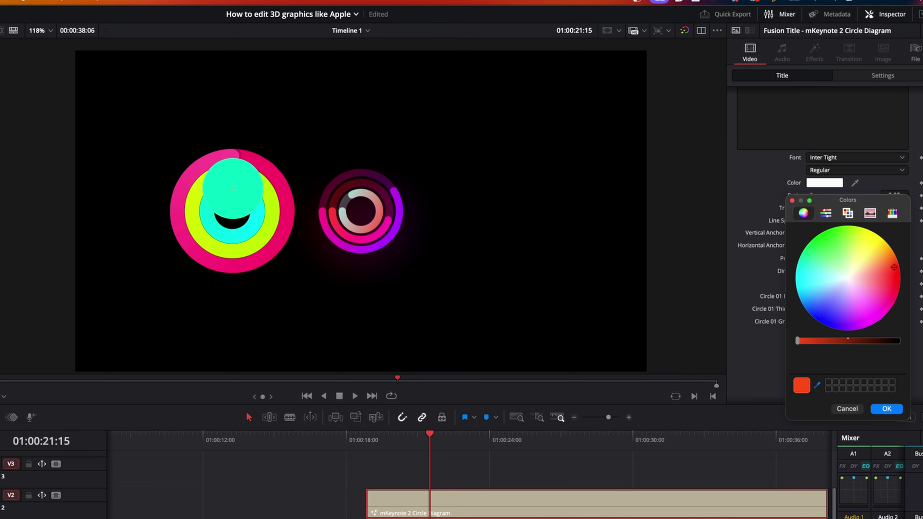
pyautogui.click(232, 189)
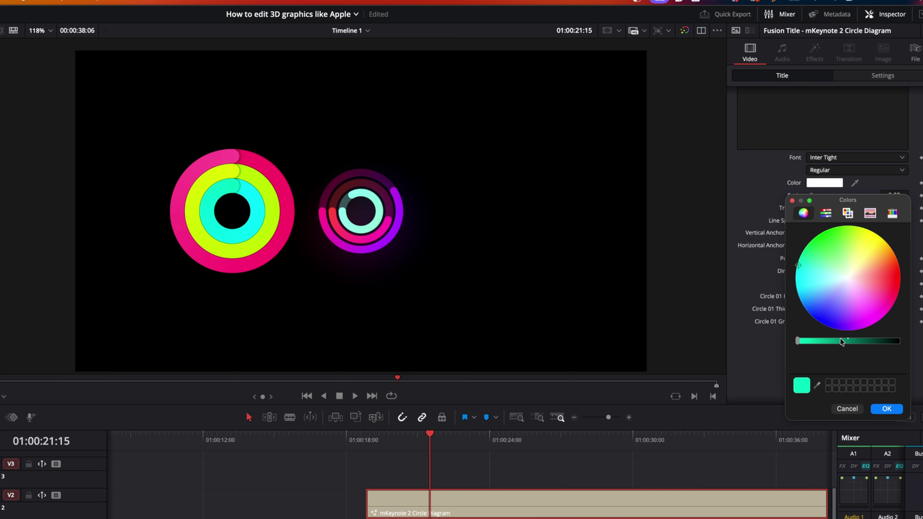
pyautogui.moveTo(799, 266); pyautogui.dragTo(797, 265)
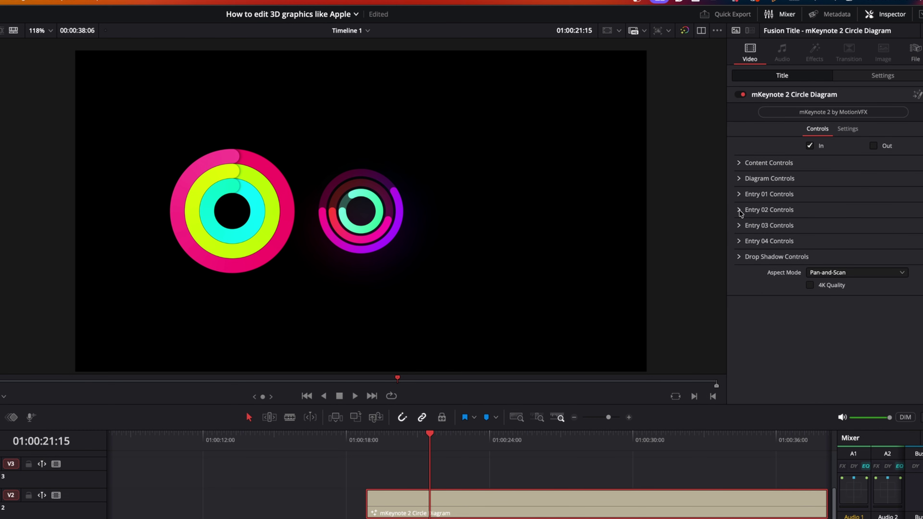
# Recolor both Circle 02 gradient stops in Entry 02 with yellow-greens sampled from the reference's middle ring.
pyautogui.click(739, 209)
pyautogui.scroll(-10, 835, 291)
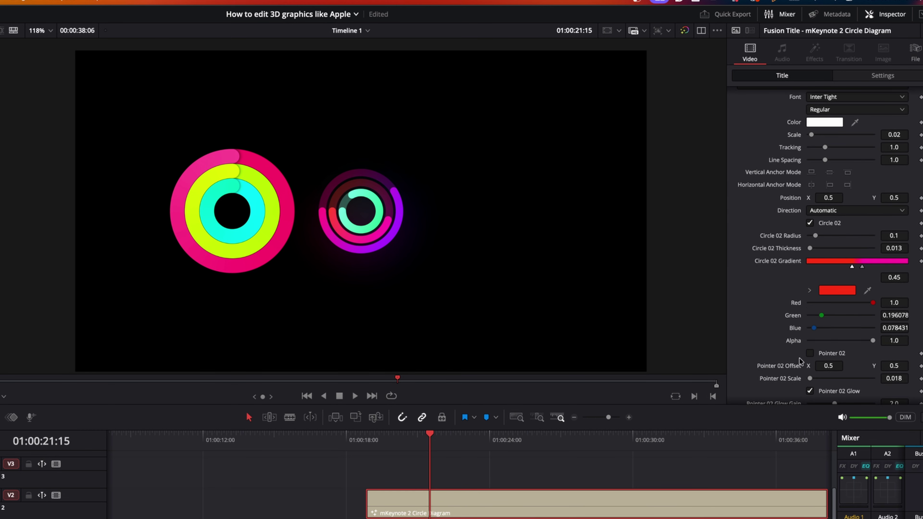
pyautogui.click(834, 294)
pyautogui.click(817, 384)
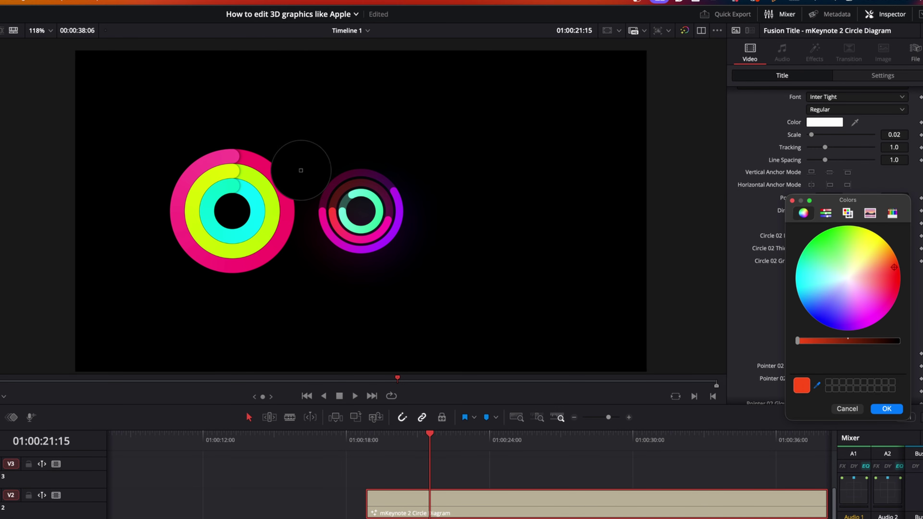
pyautogui.click(246, 171)
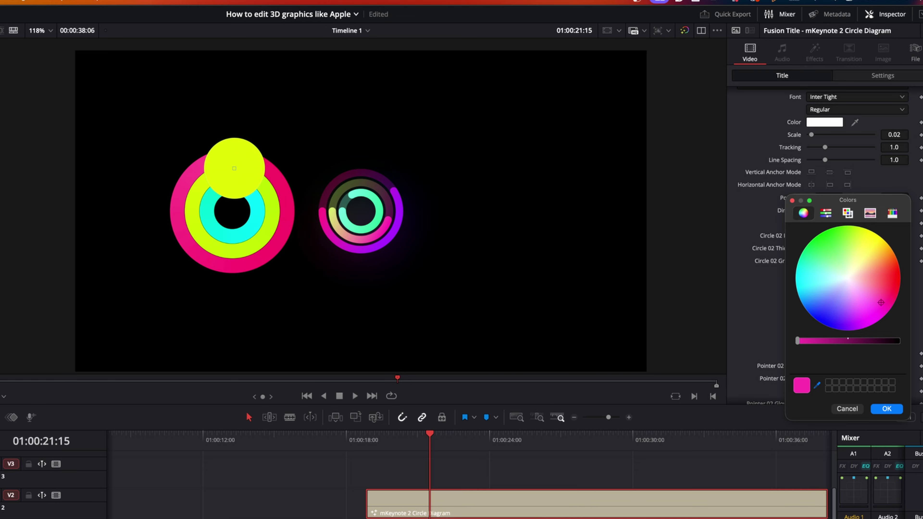
pyautogui.click(235, 168)
pyautogui.press('Return')
pyautogui.scroll(5, 763, 236)
pyautogui.click(739, 210)
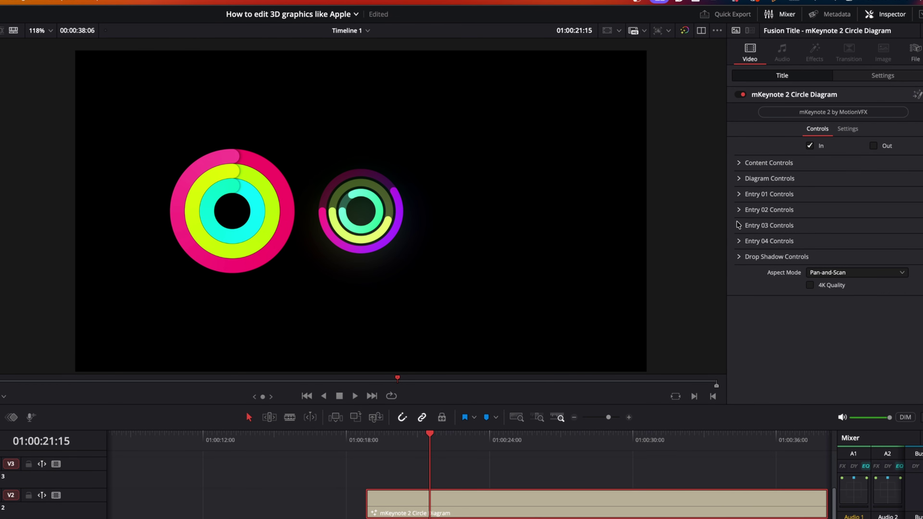
# Recolor the Circle 03 gradient in Entry 03 with the reference's outer-ring pinks and set the Content Rotation to -91.3.
pyautogui.click(739, 225)
pyautogui.scroll(-5, 756, 255)
pyautogui.scroll(10, 743, 291)
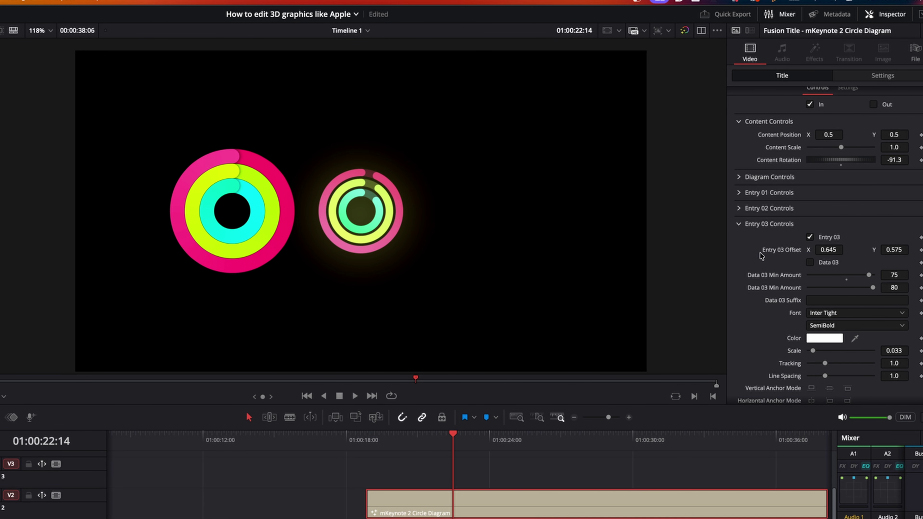
# Set the Circle 03 Radius to 0.235 and the Circle 03 Thickness to 0.025.
pyautogui.scroll(-6, 759, 262)
pyautogui.scroll(1, 754, 280)
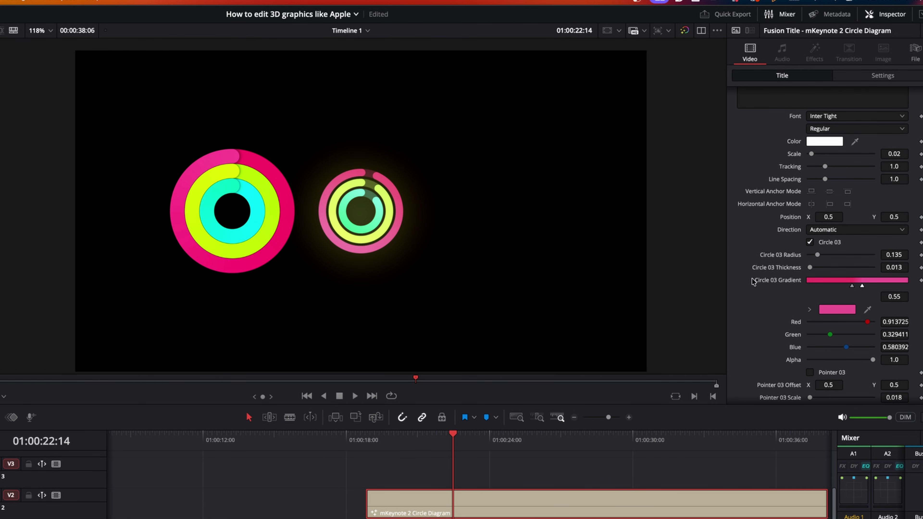
pyautogui.click(819, 254)
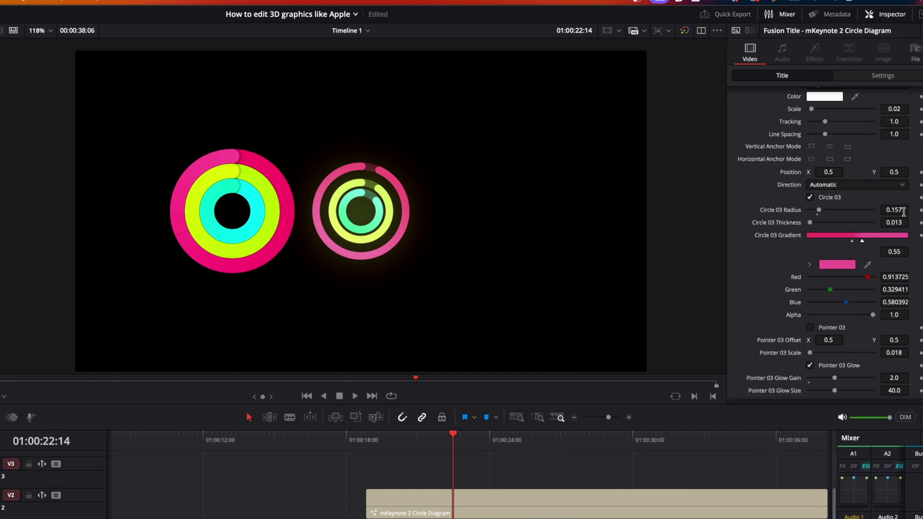
pyautogui.doubleClick(904, 211)
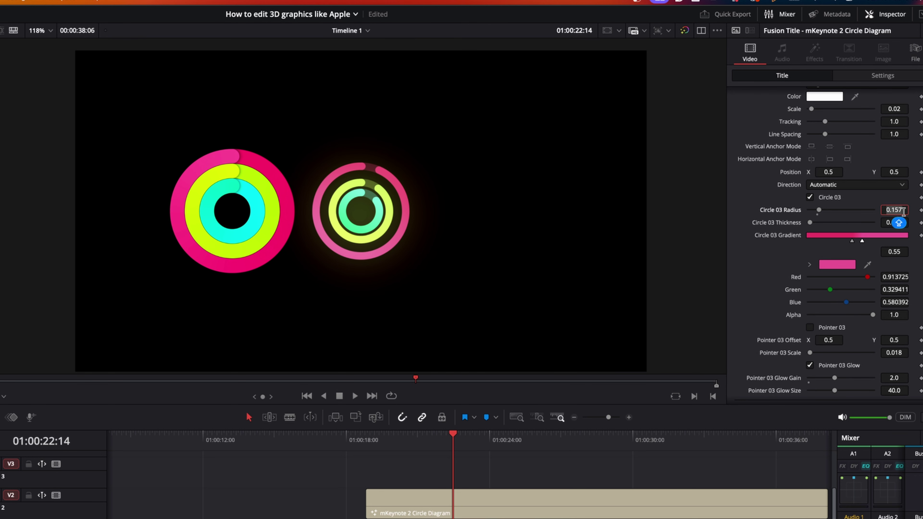
pyautogui.write('0.')
pyautogui.press('Tab')
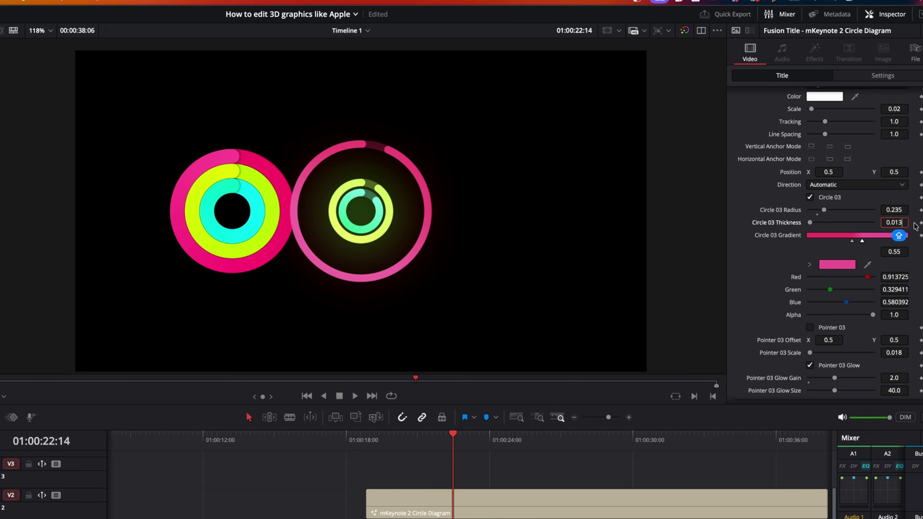
pyautogui.write('0.025')
pyautogui.click(740, 226)
pyautogui.moveTo(841, 189); pyautogui.dragTo(834, 191)
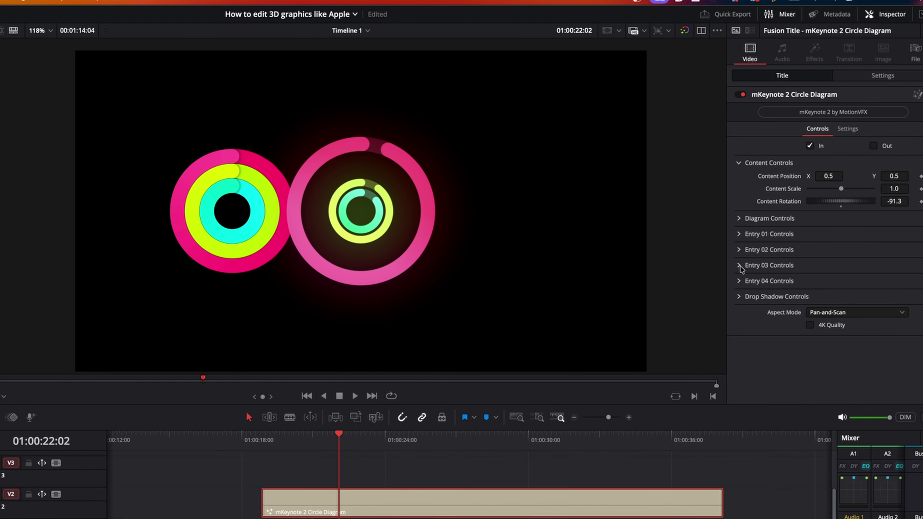
# Set the Circle 02 Thickness to 0.025 and enlarge the Circle 02 Radius to about 0.181, just inside the pink ring.
pyautogui.click(739, 250)
pyautogui.scroll(-10, 872, 327)
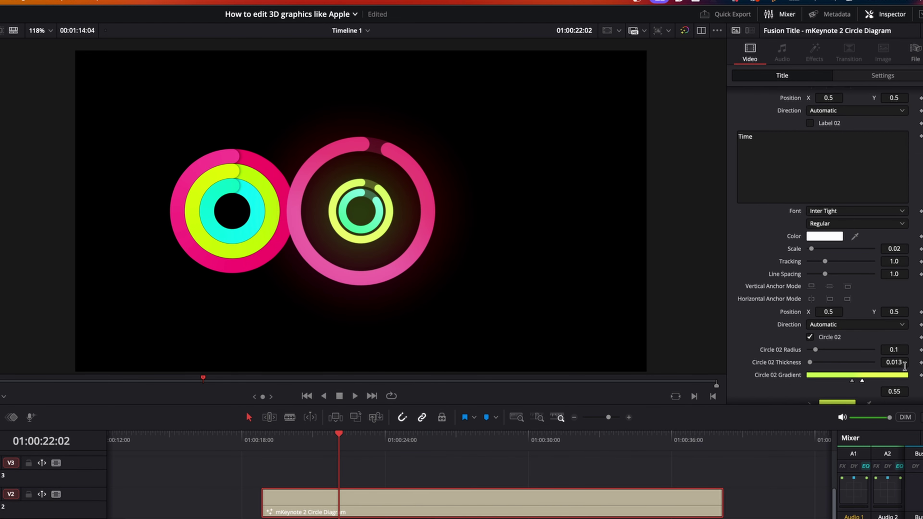
pyautogui.click(904, 362)
pyautogui.write('0.025')
pyautogui.press('Return')
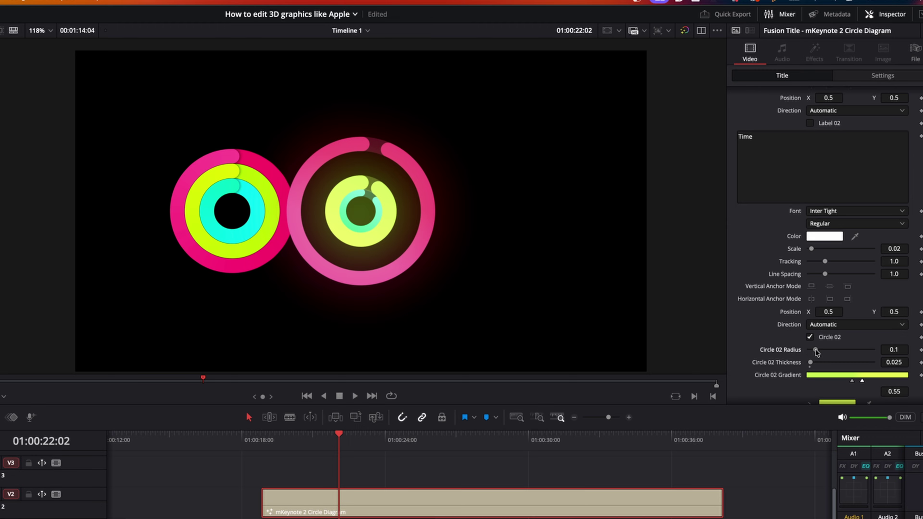
pyautogui.moveTo(815, 351); pyautogui.dragTo(821, 353)
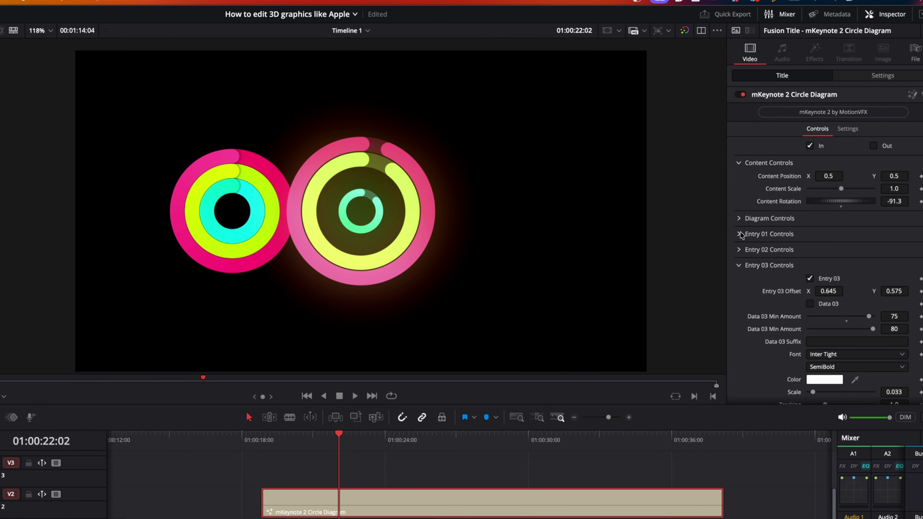
# Set the Circle 01 Thickness to 0.025 and enlarge the Circle 01 Radius to about 0.126, just inside the yellow ring.
pyautogui.click(742, 236)
pyautogui.scroll(-10, 765, 313)
pyautogui.doubleClick(902, 265)
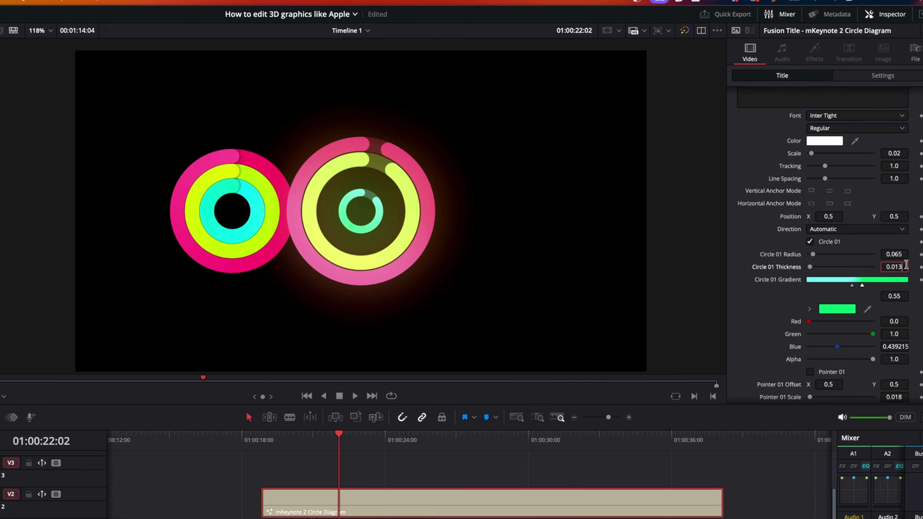
pyautogui.write('0.025')
pyautogui.press('Return')
pyautogui.moveTo(813, 254); pyautogui.dragTo(819, 257)
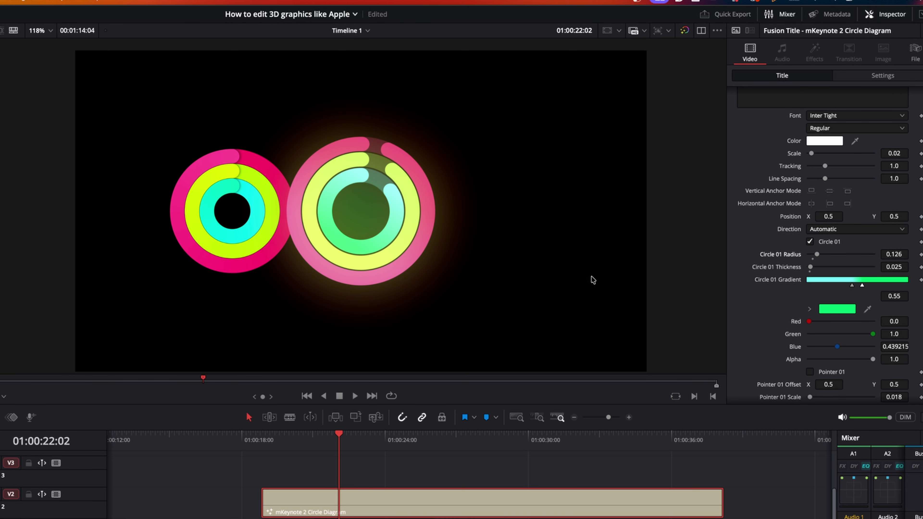
# Lower the Diagram Glow Gain of the circle diagram to remove the glow around the rings.
pyautogui.click(472, 438)
pyautogui.click(370, 444)
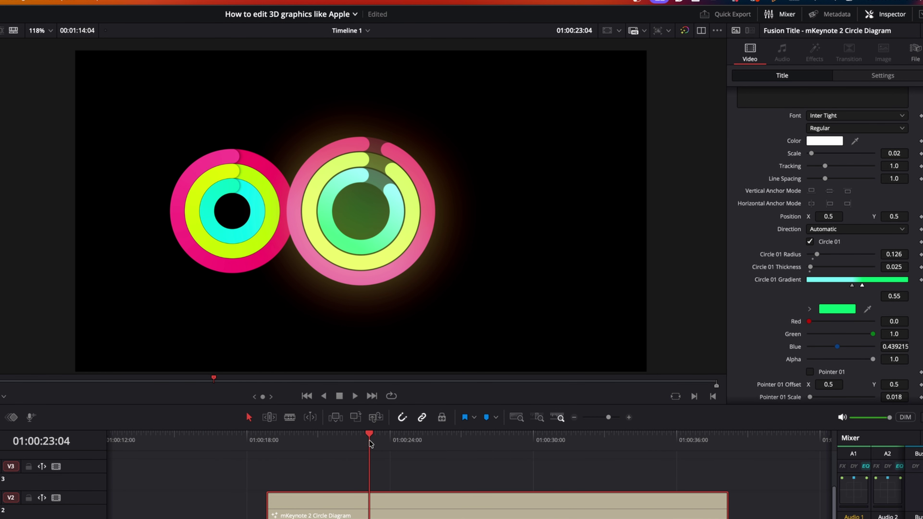
pyautogui.click(394, 502)
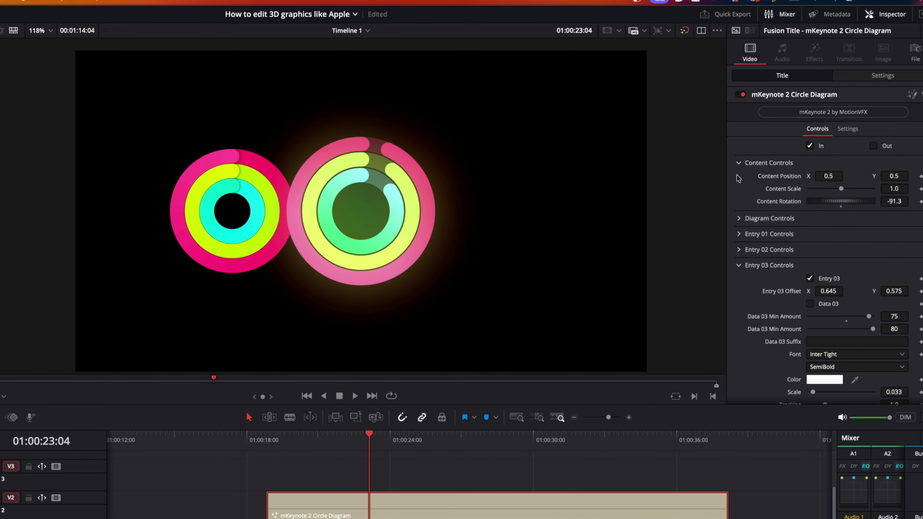
pyautogui.click(739, 219)
pyautogui.moveTo(819, 270)
pyautogui.mouseDown()
pyautogui.moveTo(798, 272)
pyautogui.moveTo(811, 275)
pyautogui.mouseUp()
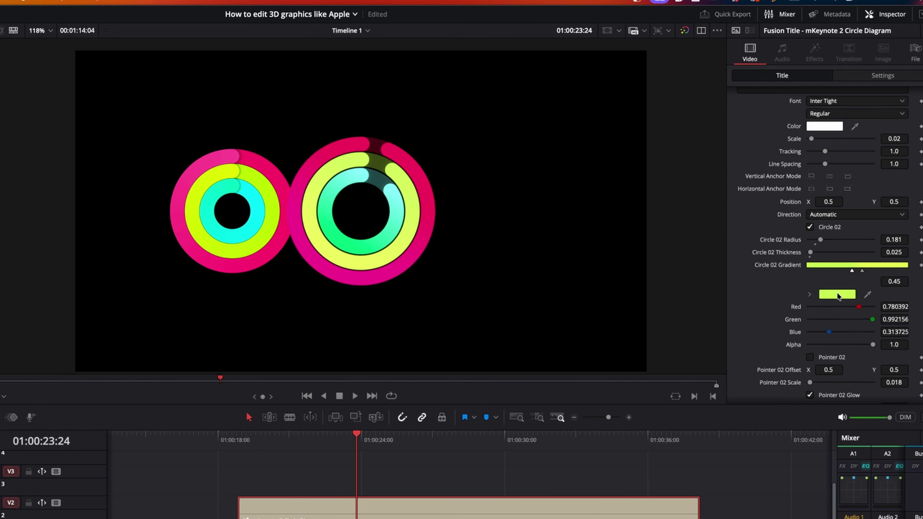
# Deepen the Circle 02 and Circle 01 gradients to saturated lime and cyan, and delete the rings reference image from the timeline.
pyautogui.click(837, 295)
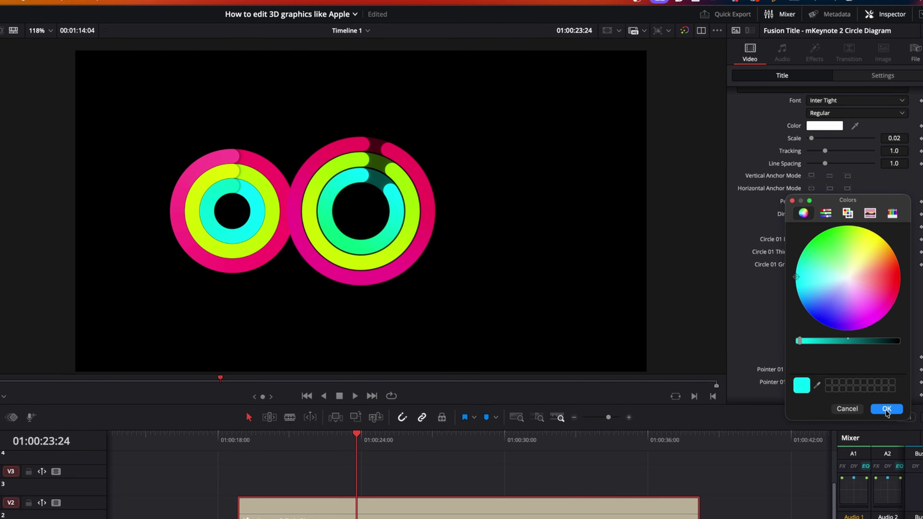
pyautogui.click(887, 409)
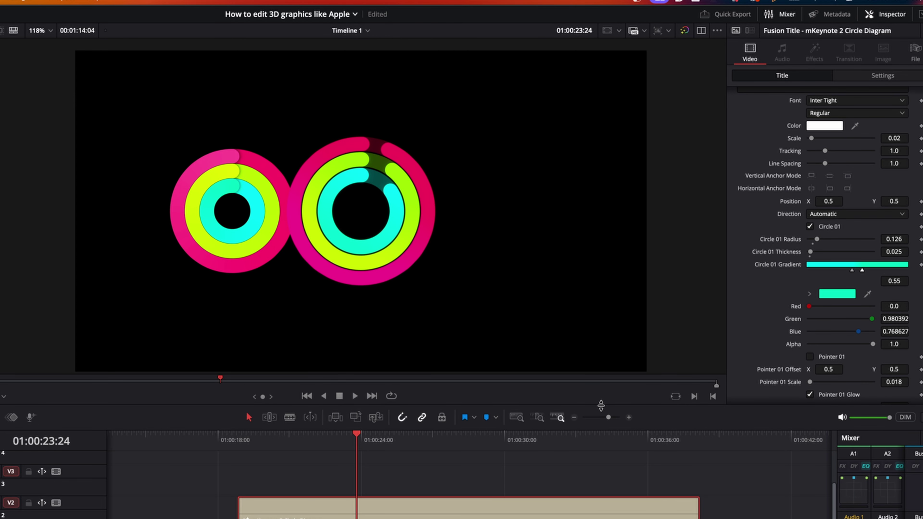
pyautogui.press('Delete')
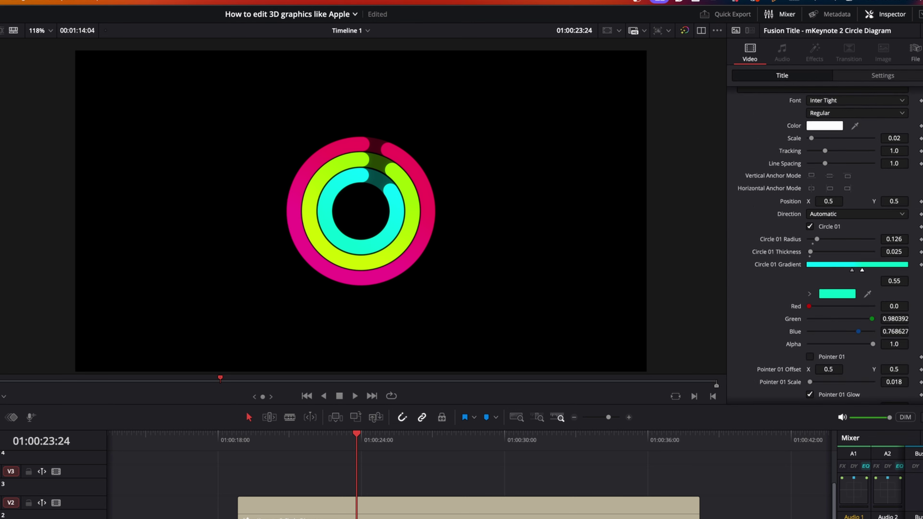
pyautogui.press('/')
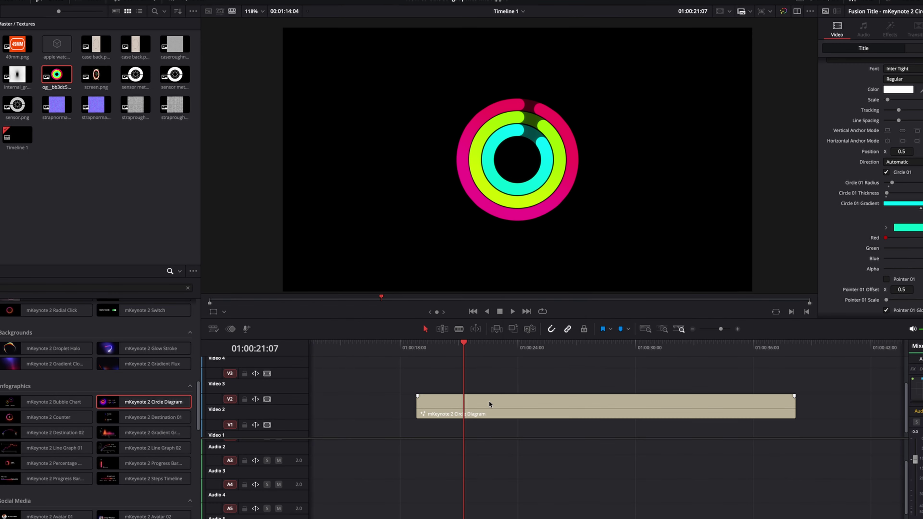
# Render the circle diagram clip in place as QuickTime with the Apple ProRes 4444 type.
pyautogui.rightClick(323, 505)
pyautogui.click(519, 228)
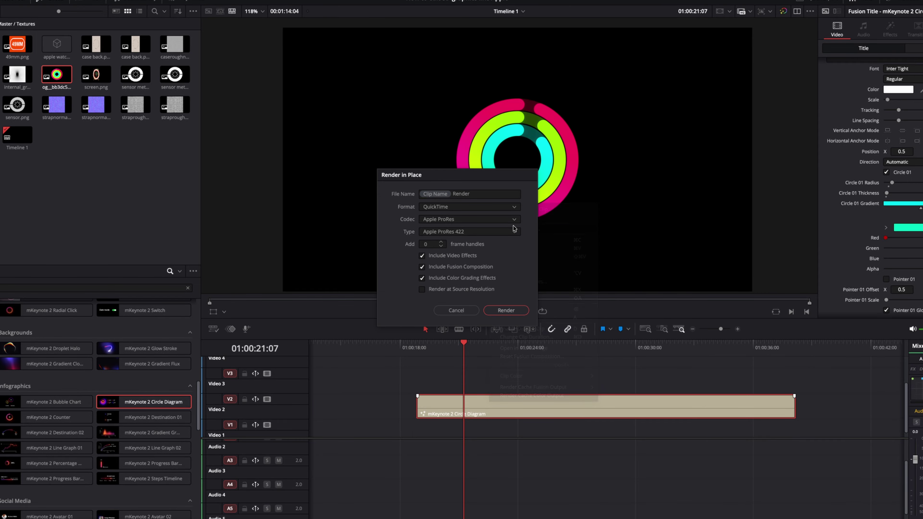
pyautogui.click(513, 232)
pyautogui.click(439, 279)
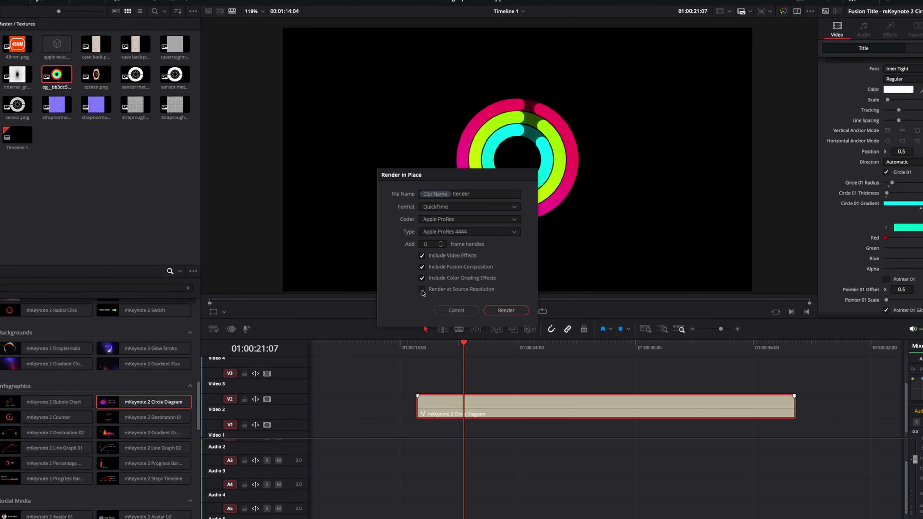
pyautogui.click(505, 310)
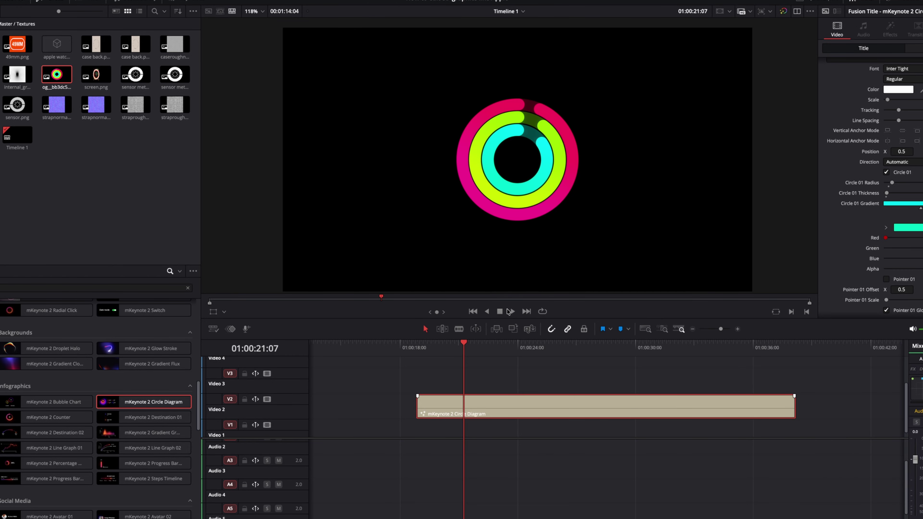
pyautogui.hscroll(-5, 398, 417)
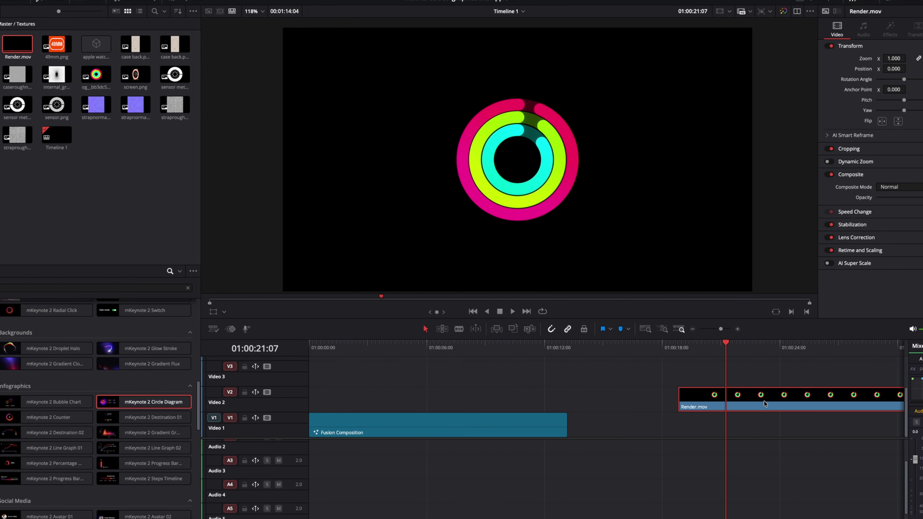
# Open the watch composition in Fusion and shift the lights, camera, Merge3D2 and Renderer3D1 nodes away from Merge3D1 to make room.
pyautogui.click(390, 349)
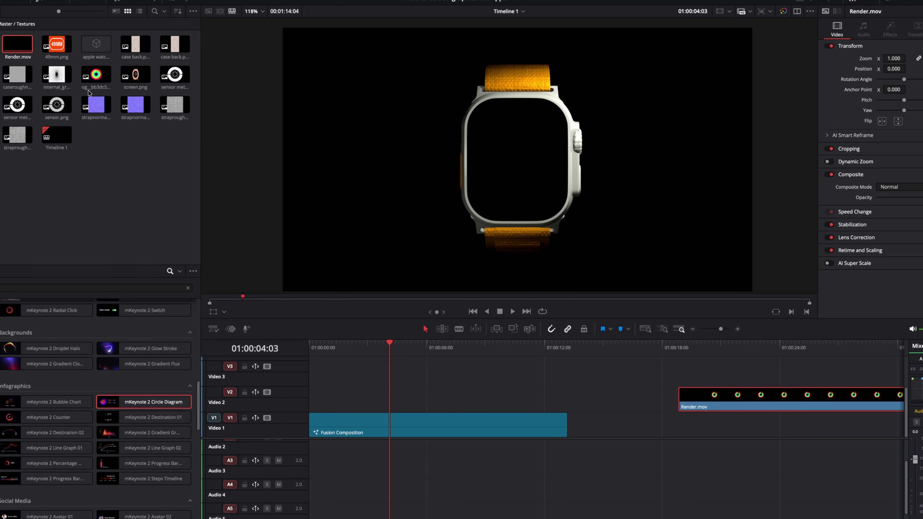
pyautogui.hotkey('shift', '5')
pyautogui.moveTo(538, 451); pyautogui.dragTo(392, 518)
pyautogui.click(351, 384)
pyautogui.moveTo(345, 339); pyautogui.dragTo(479, 515)
pyautogui.moveTo(449, 465); pyautogui.dragTo(519, 465)
pyautogui.click(520, 465)
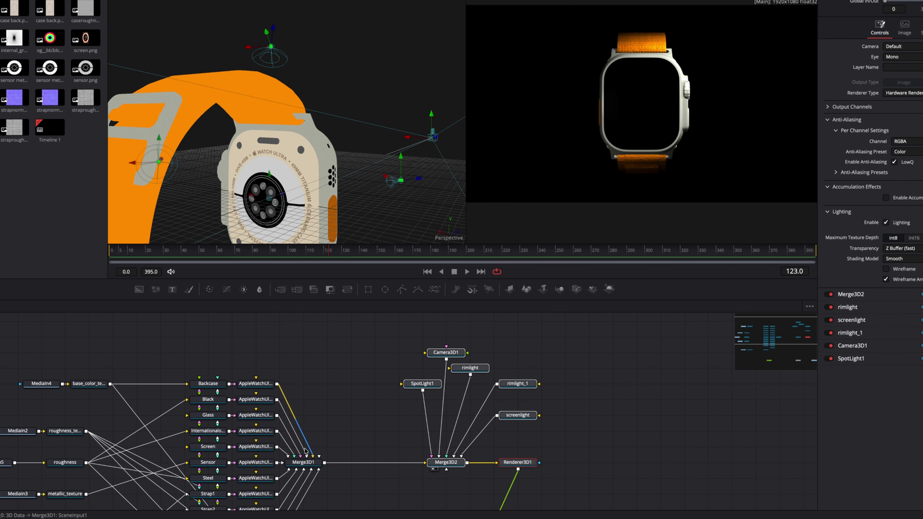
# Insert a Merge 3D node between Merge3D1 and Merge3D2.
pyautogui.click(315, 464)
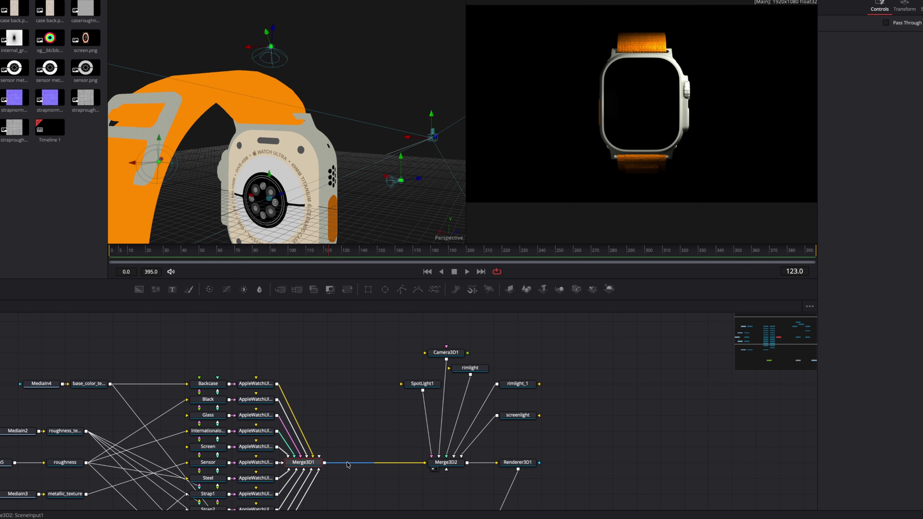
pyautogui.hotkey('shift', 'space')
pyautogui.write('merge')
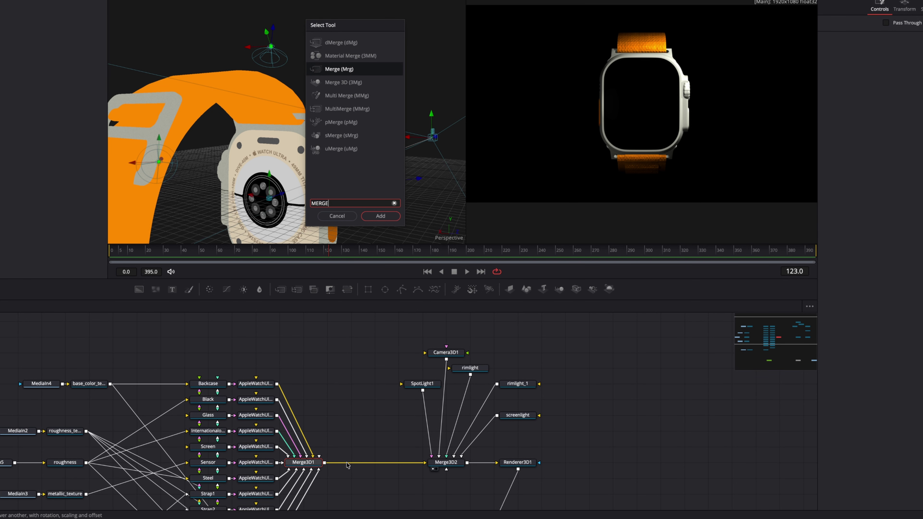
pyautogui.press('Return')
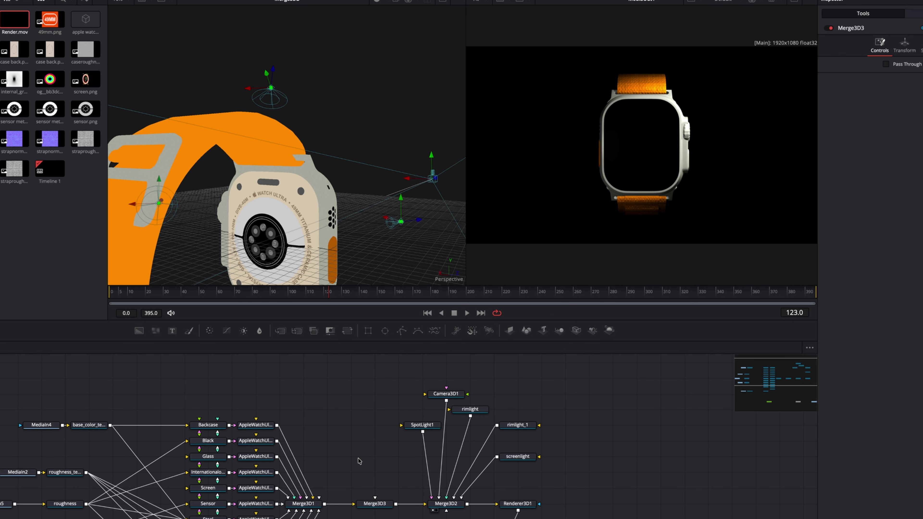
# Add an Image Plane 3D node, feed it with the Render.mov clip and connect it to Merge3D3.
pyautogui.hotkey('shift', 'space')
pyautogui.write('IMAGE')
pyautogui.press('Return')
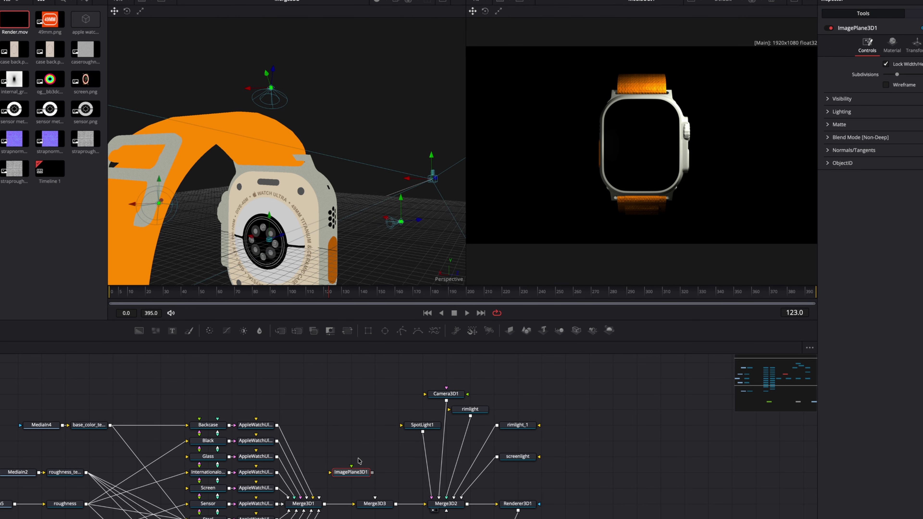
pyautogui.moveTo(14, 21); pyautogui.dragTo(375, 503)
# Move the image plane forward along Z to about 0.989, just in front of the watch screen.
pyautogui.moveTo(316, 195); pyautogui.dragTo(191, 198)
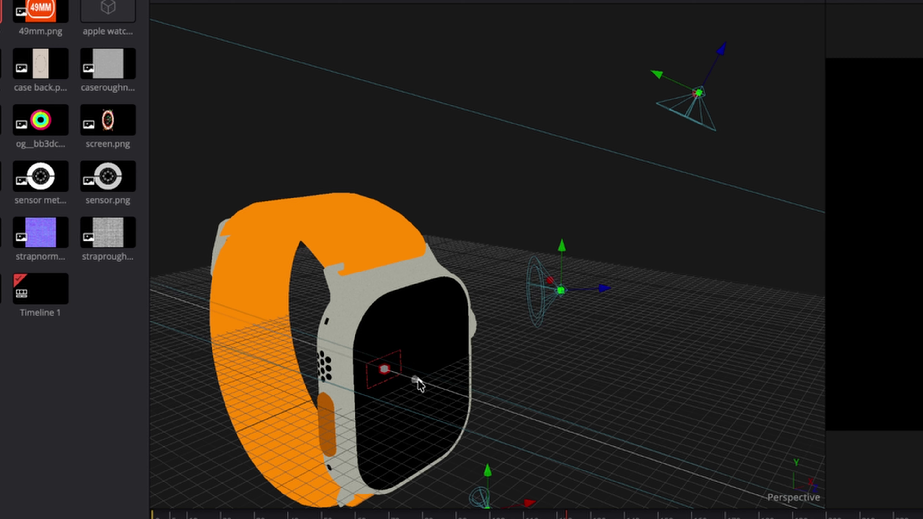
pyautogui.moveTo(434, 388); pyautogui.dragTo(445, 394)
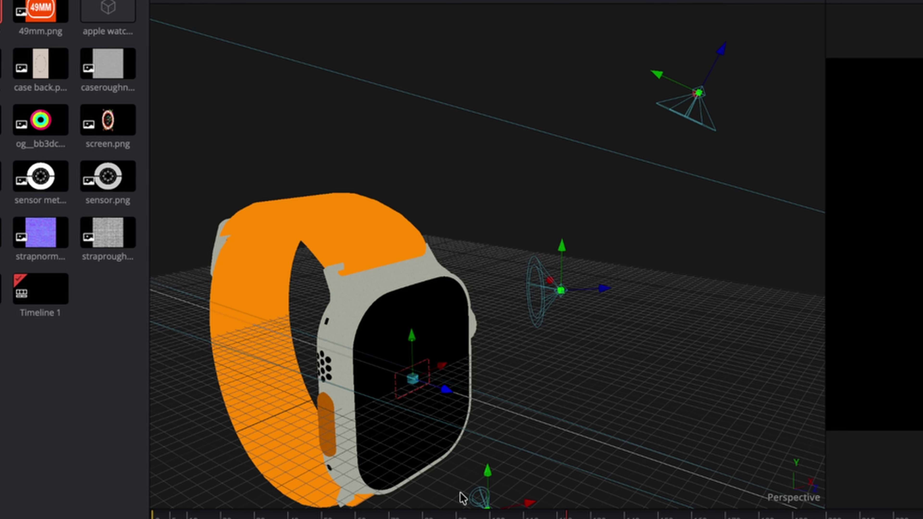
pyautogui.moveTo(715, 385); pyautogui.dragTo(754, 385)
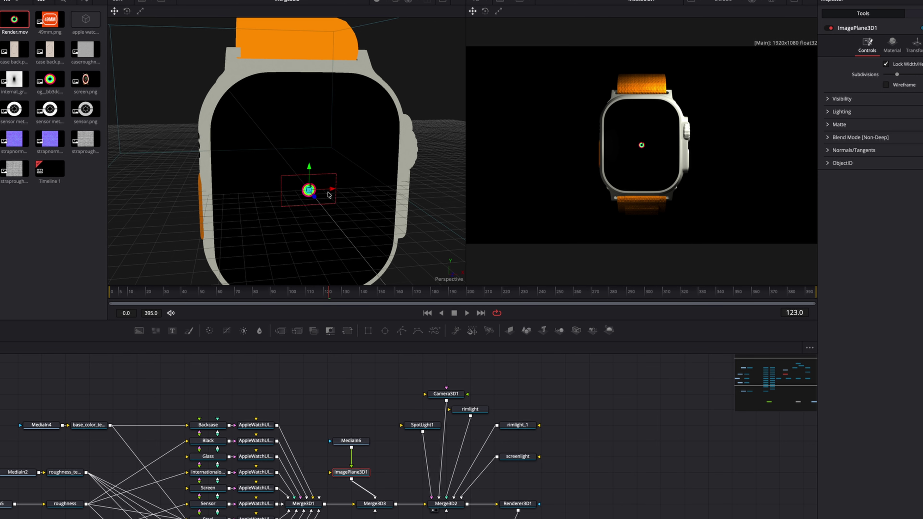
pyautogui.moveTo(329, 195); pyautogui.dragTo(325, 191)
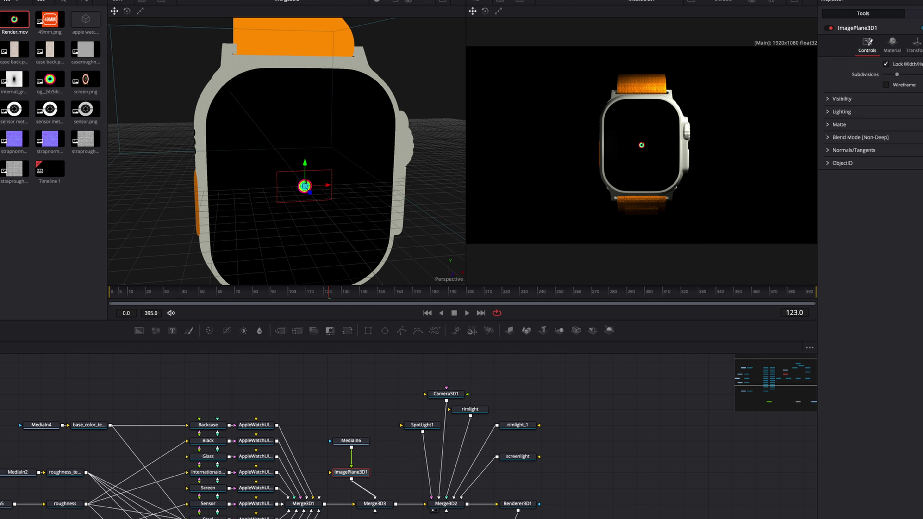
# Set the uniform Scale of the image plane to 10 so the rings fill the watch screen.
pyautogui.click(914, 48)
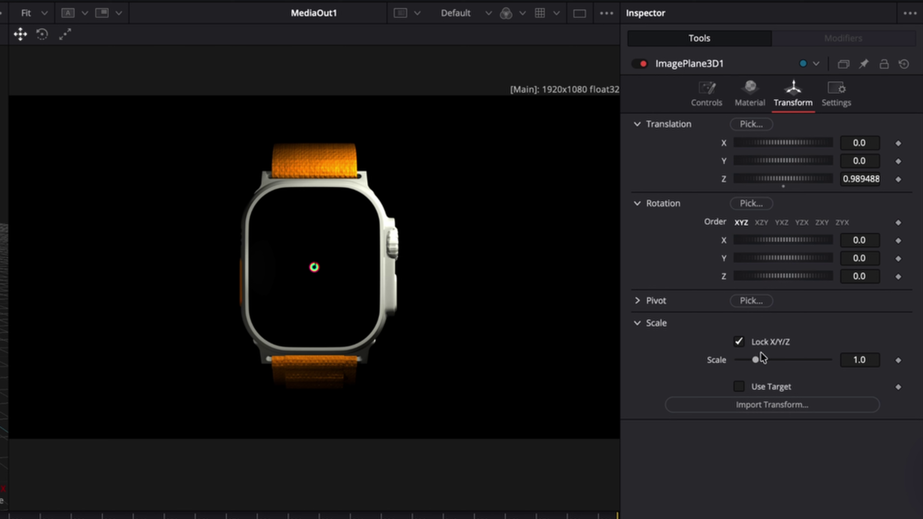
pyautogui.moveTo(899, 197); pyautogui.dragTo(901, 196)
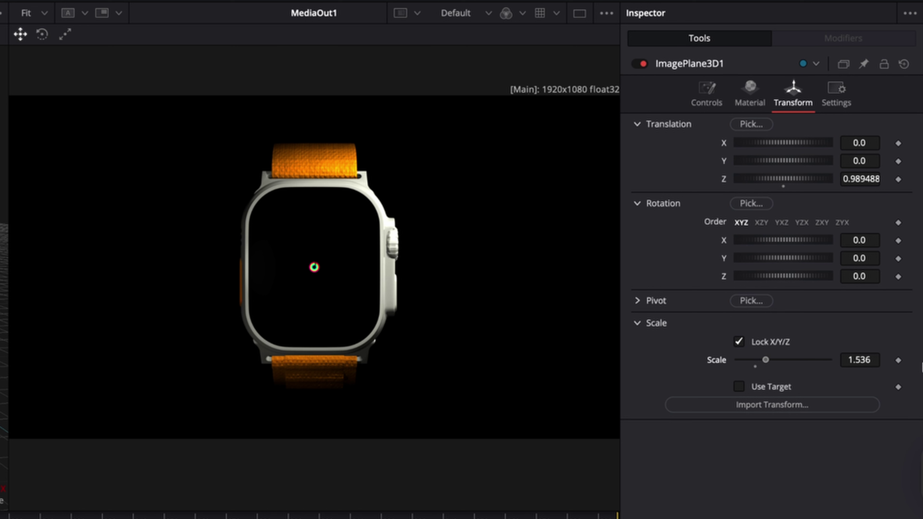
pyautogui.moveTo(922, 366); pyautogui.dragTo(913, 363)
pyautogui.click(875, 359)
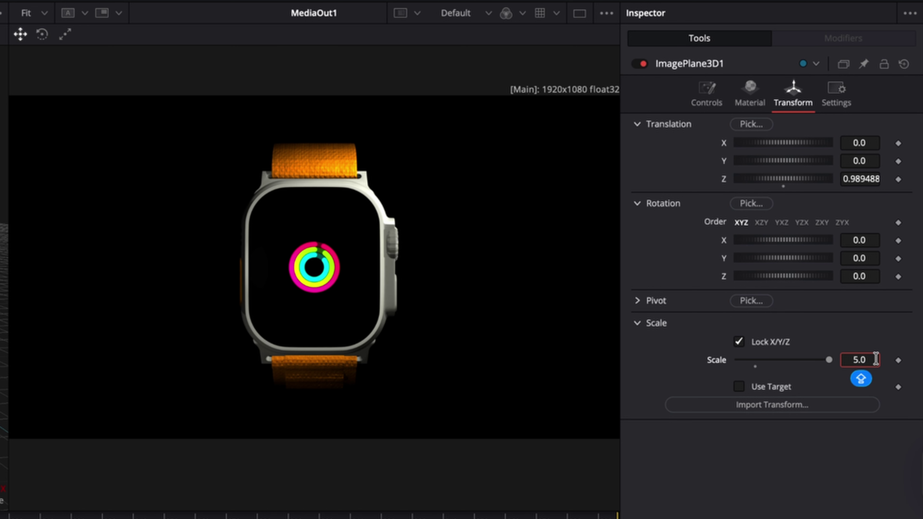
pyautogui.write('8')
pyautogui.press('Return')
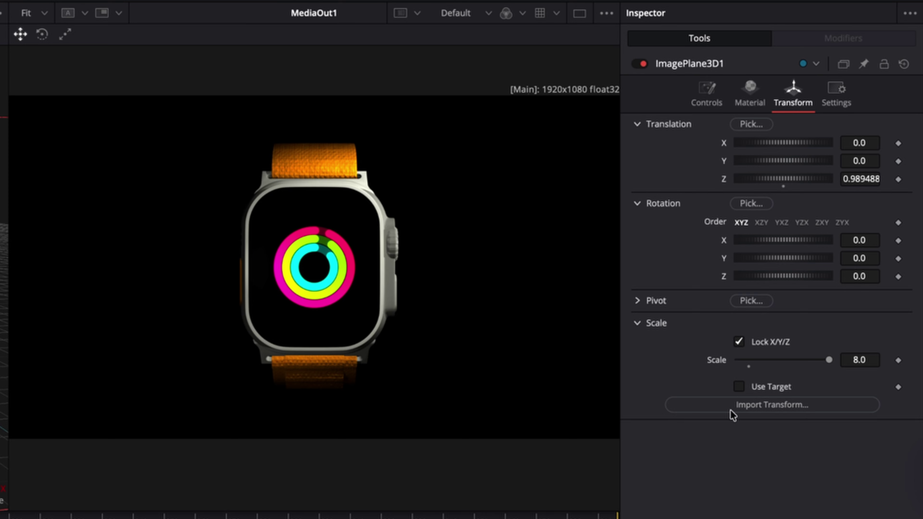
pyautogui.click(874, 359)
pyautogui.write('10')
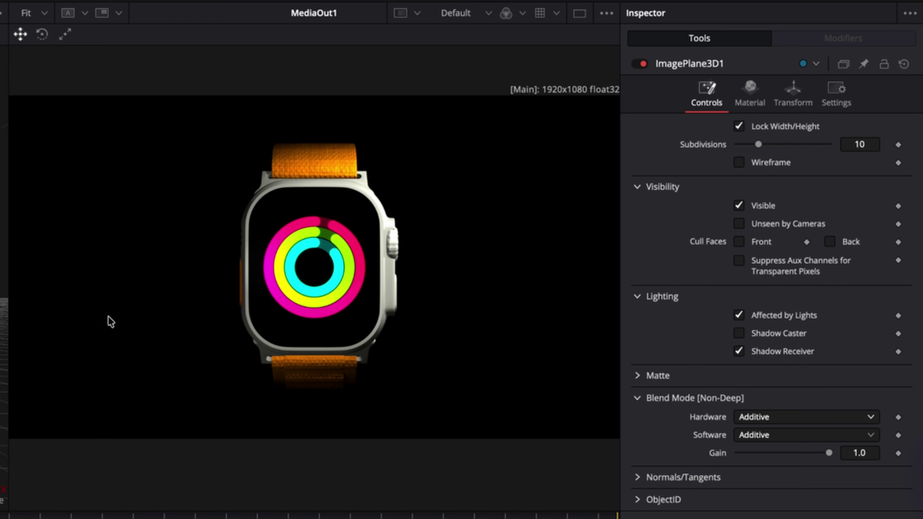
# Paste the four prepared Text 3D nodes with the Activity title, clock and dots, and connect them to Merge3D3.
pyautogui.scroll(-5, 345, 197)
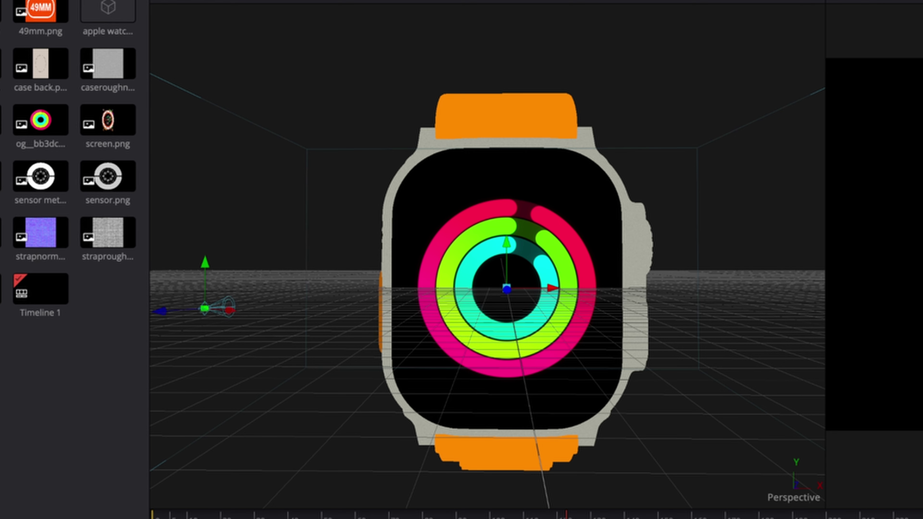
pyautogui.scroll(-5, 627, 316)
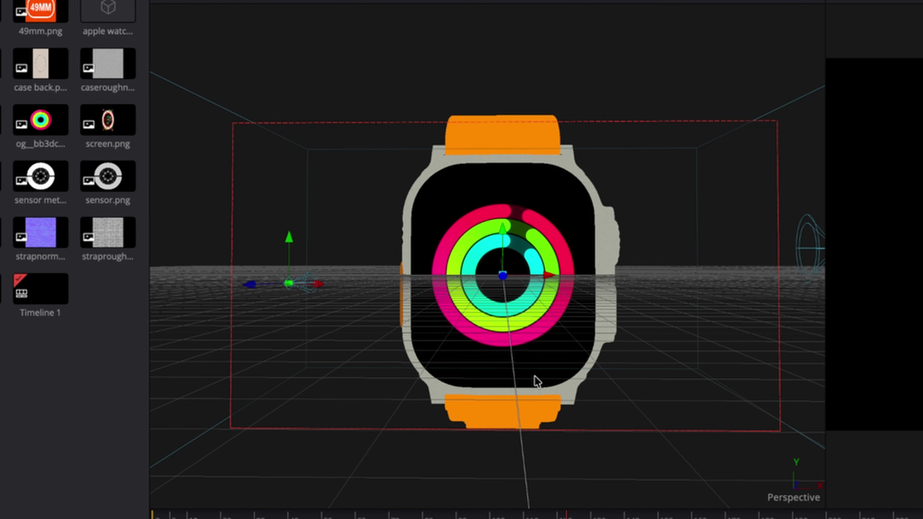
pyautogui.moveTo(537, 381); pyautogui.dragTo(455, 178)
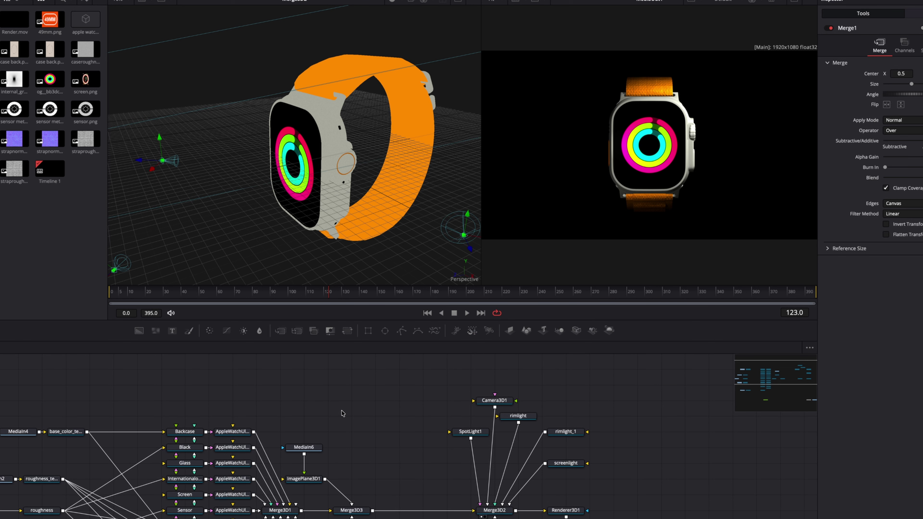
pyautogui.hotkey('ctrl', 'v')
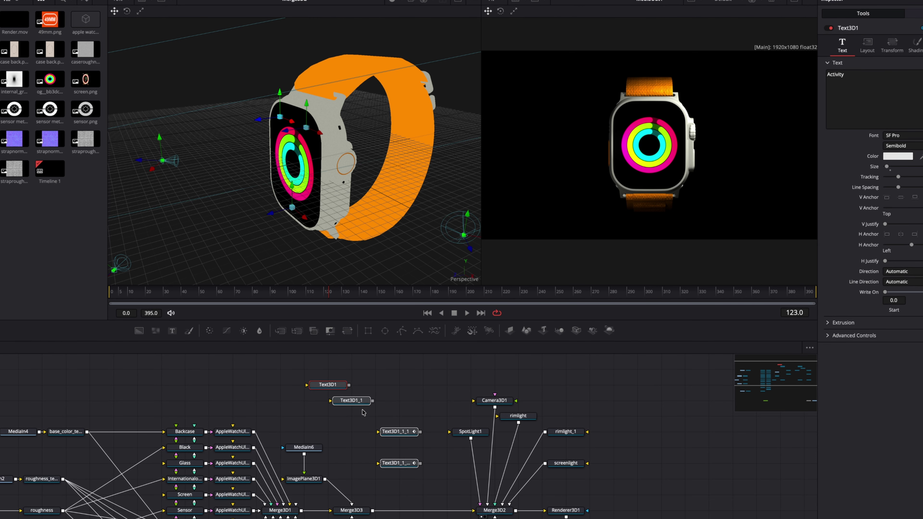
pyautogui.click(388, 385)
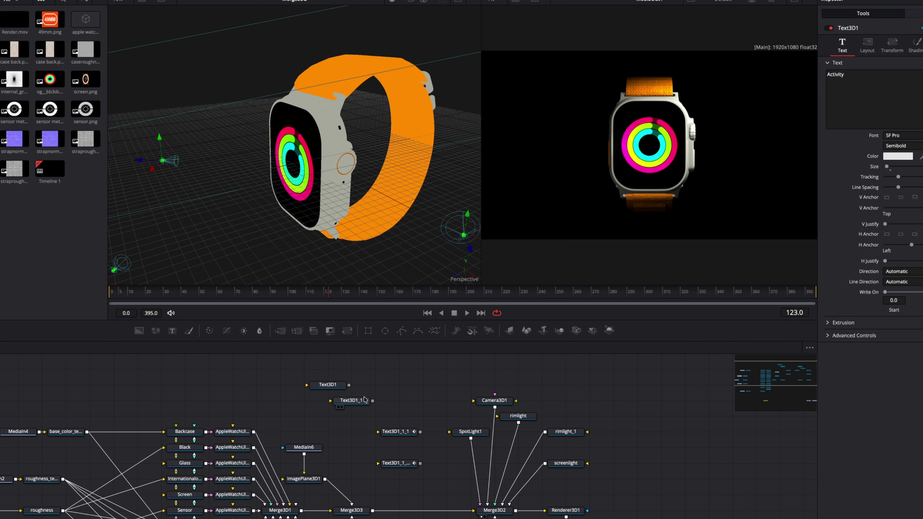
pyautogui.moveTo(362, 399)
pyautogui.mouseDown()
pyautogui.moveTo(410, 400)
pyautogui.moveTo(404, 461)
pyautogui.mouseUp()
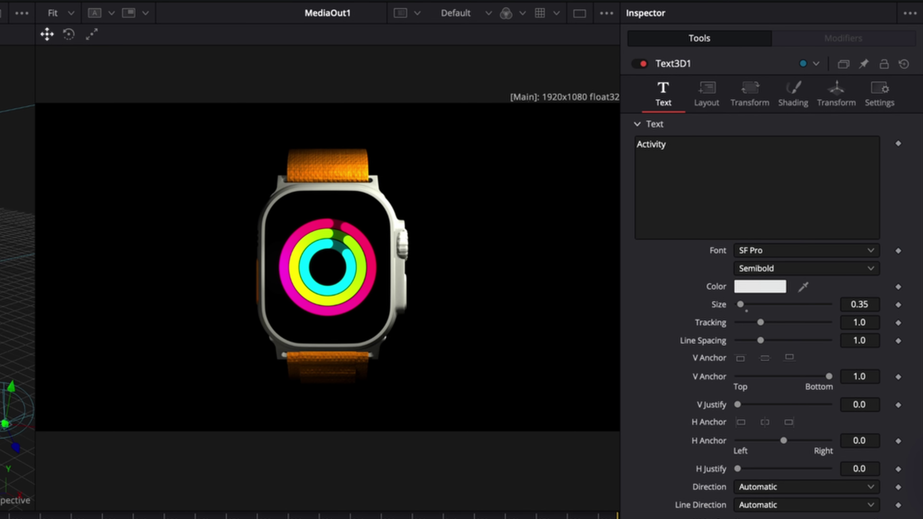
pyautogui.moveTo(373, 416); pyautogui.dragTo(354, 513)
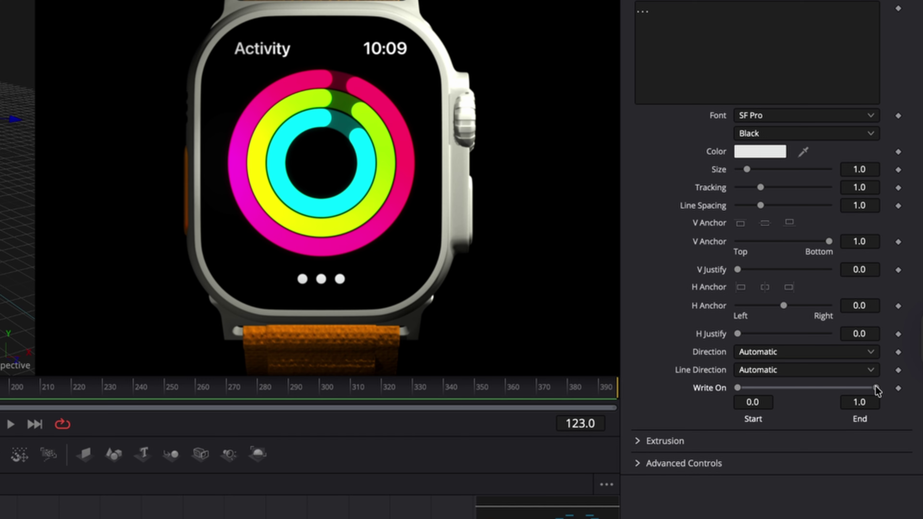
# Lower the Write On end of the white "..." text so only the first dot is drawn.
pyautogui.moveTo(875, 388); pyautogui.dragTo(837, 395)
pyautogui.moveTo(820, 392); pyautogui.dragTo(809, 391)
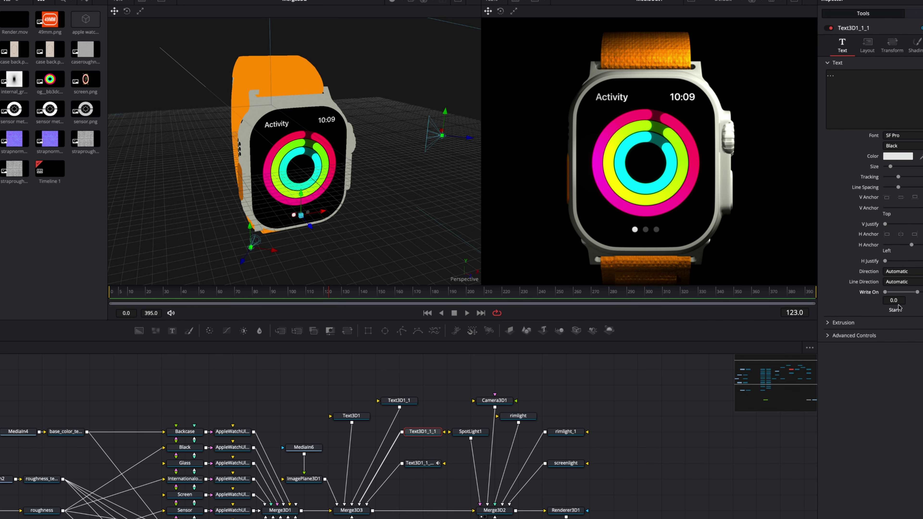
pyautogui.scroll(-2, 631, 192)
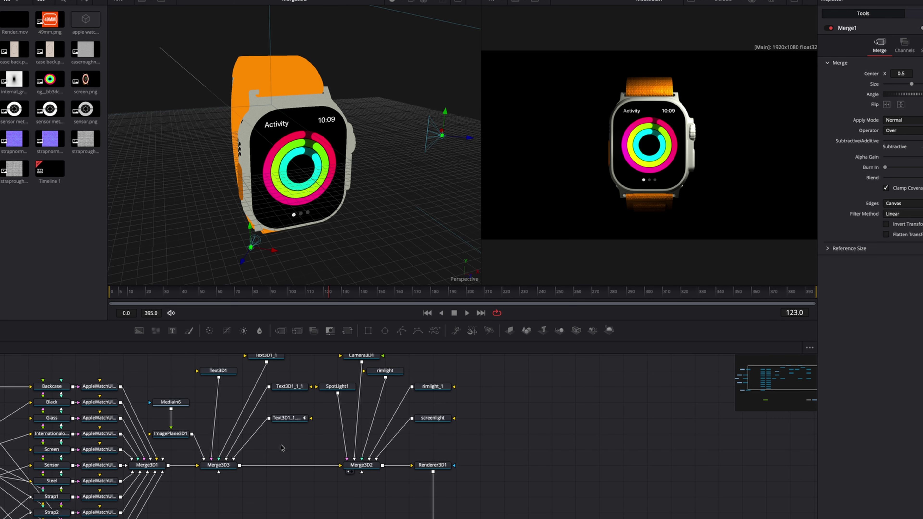
# Insert a Transform 3D node between Merge3D3 and Merge3D2 and space it midway along the connection.
pyautogui.click(226, 466)
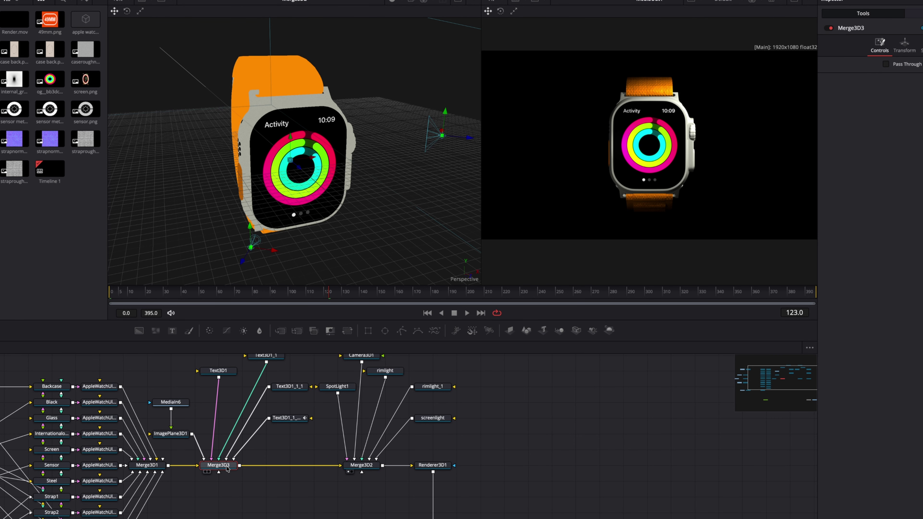
pyautogui.hotkey('shift', 'space')
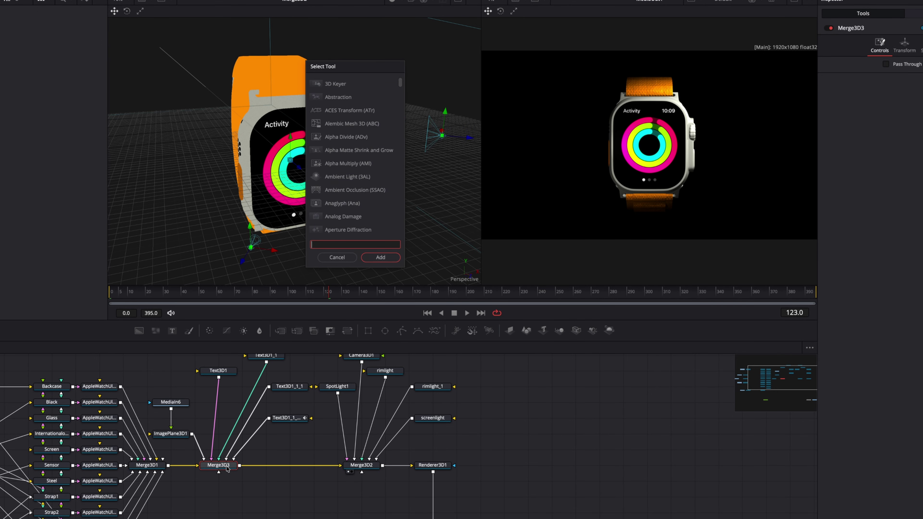
pyautogui.write('trans')
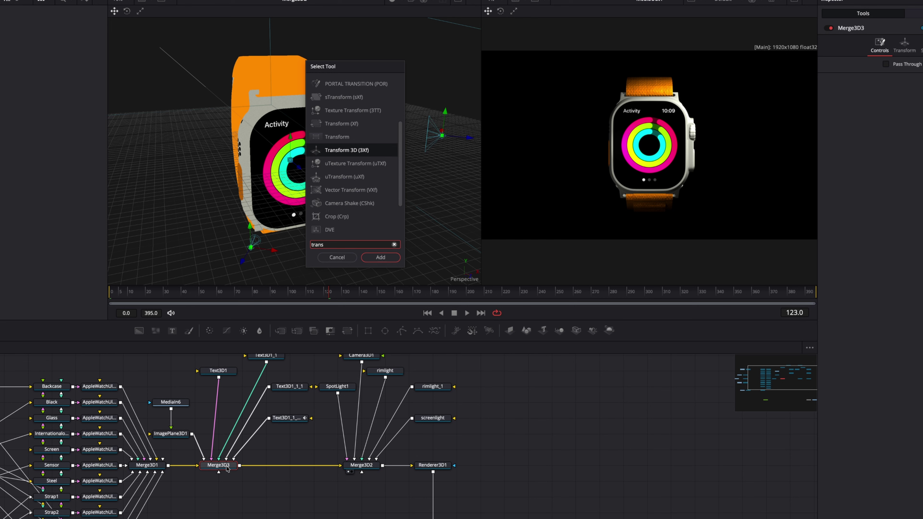
pyautogui.press('Return')
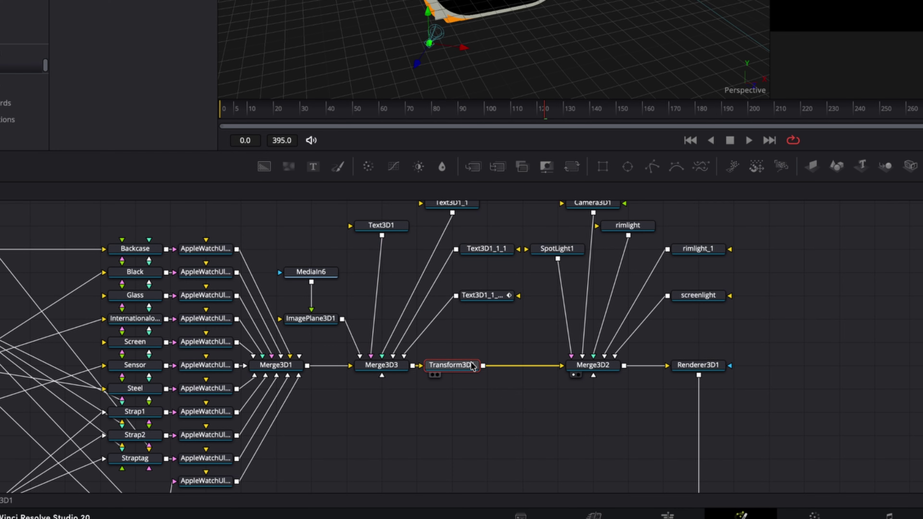
pyautogui.moveTo(265, 465); pyautogui.dragTo(290, 465)
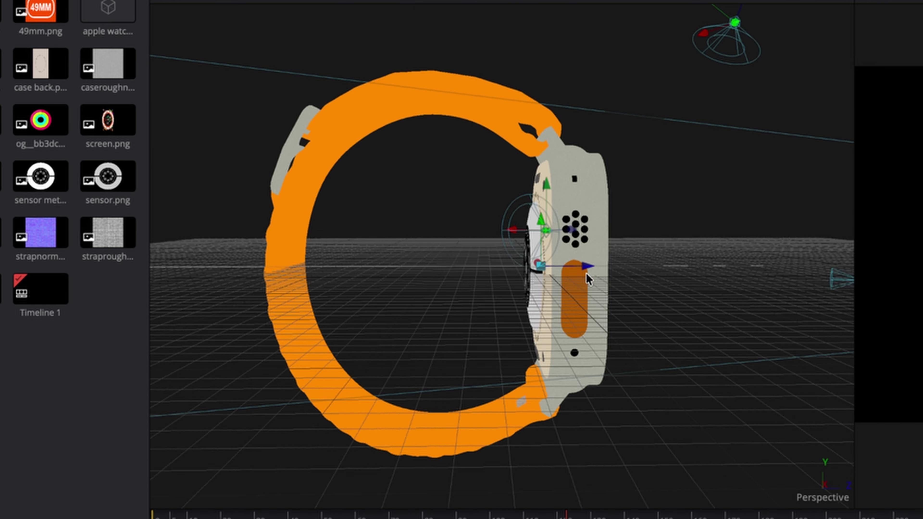
# Set the Pivot Z of Transform3D1 to -2.29, at the centre of the strap loop.
pyautogui.moveTo(586, 274); pyautogui.dragTo(566, 303)
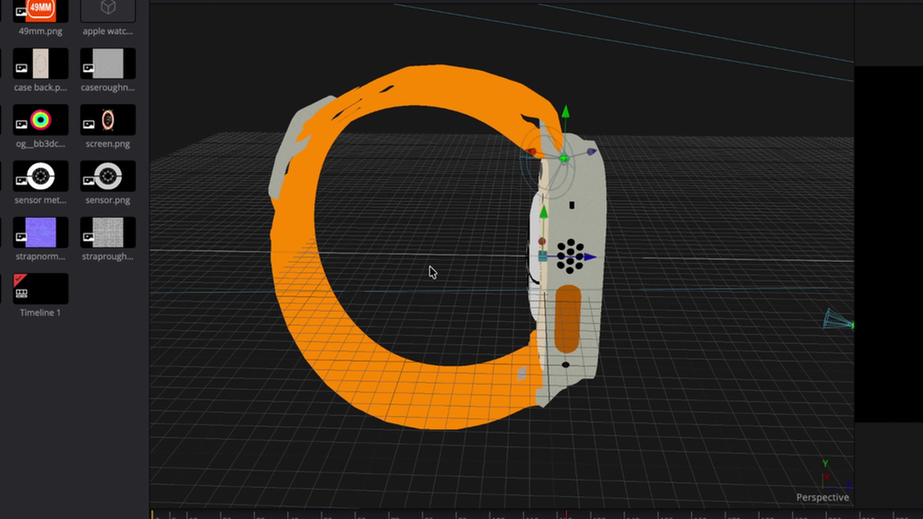
pyautogui.moveTo(450, 258); pyautogui.dragTo(434, 241)
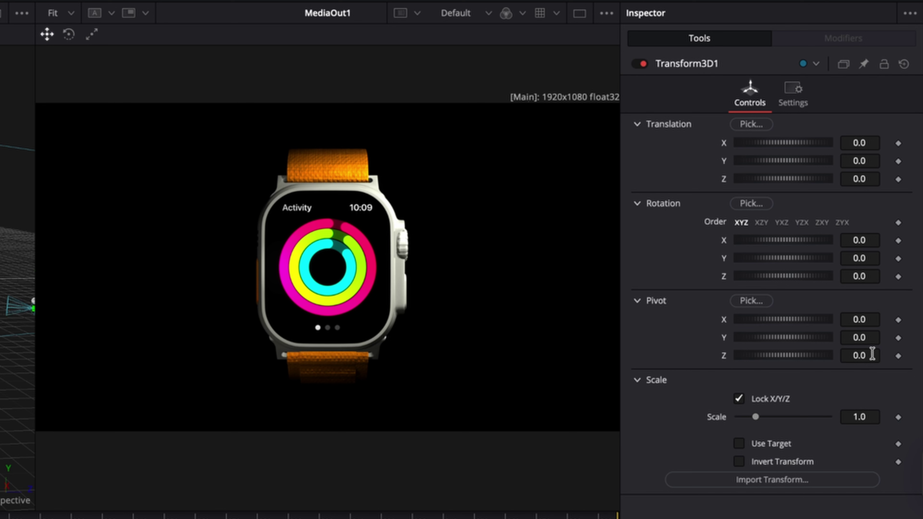
pyautogui.click(873, 356)
pyautogui.press('BackSpace')
pyautogui.press('BackSpace')
pyautogui.press('BackSpace')
pyautogui.write('-2.35')
pyautogui.press('Return')
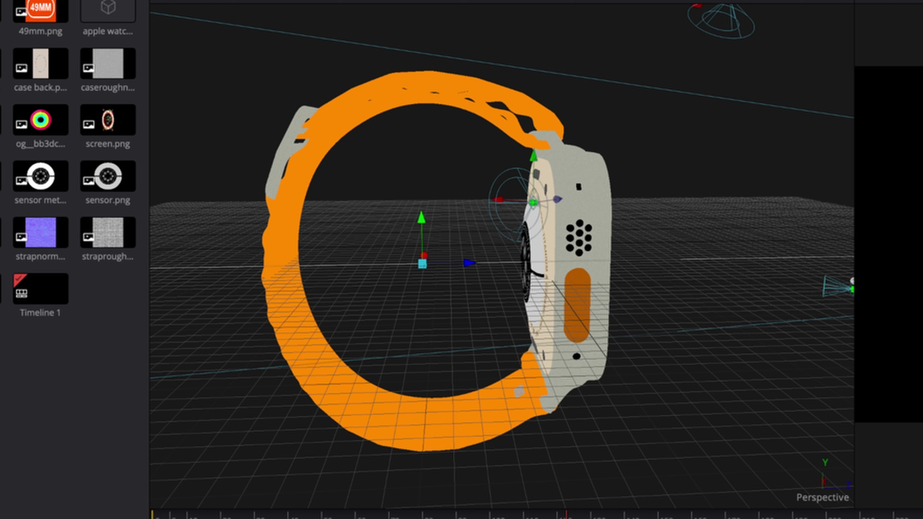
pyautogui.moveTo(469, 260); pyautogui.dragTo(453, 247)
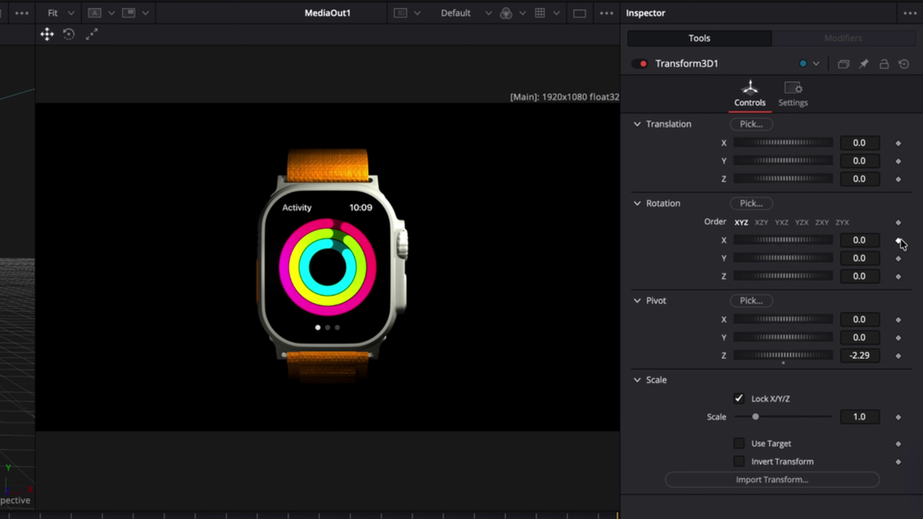
# Keyframe Transform3D1's X rotation at 0 on frame 90 and at -101 on frame 0, and check the motion.
pyautogui.click(898, 241)
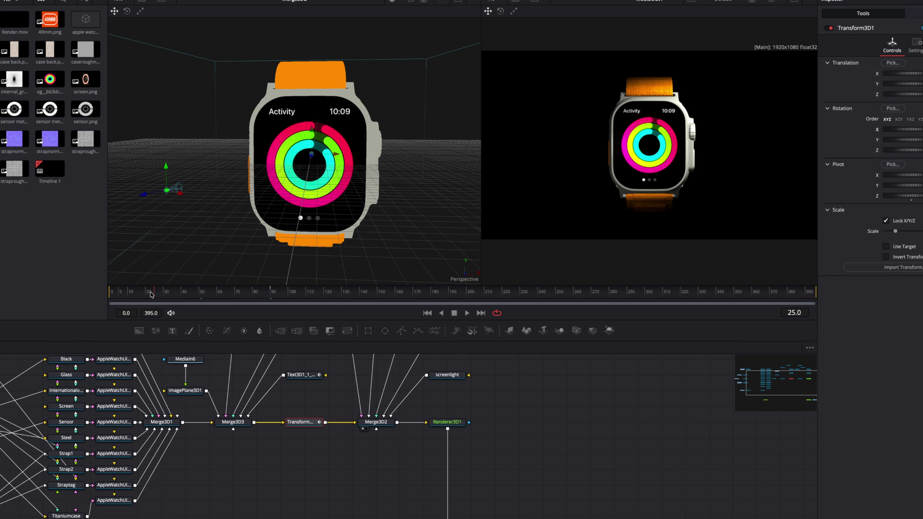
pyautogui.moveTo(152, 295); pyautogui.dragTo(111, 293)
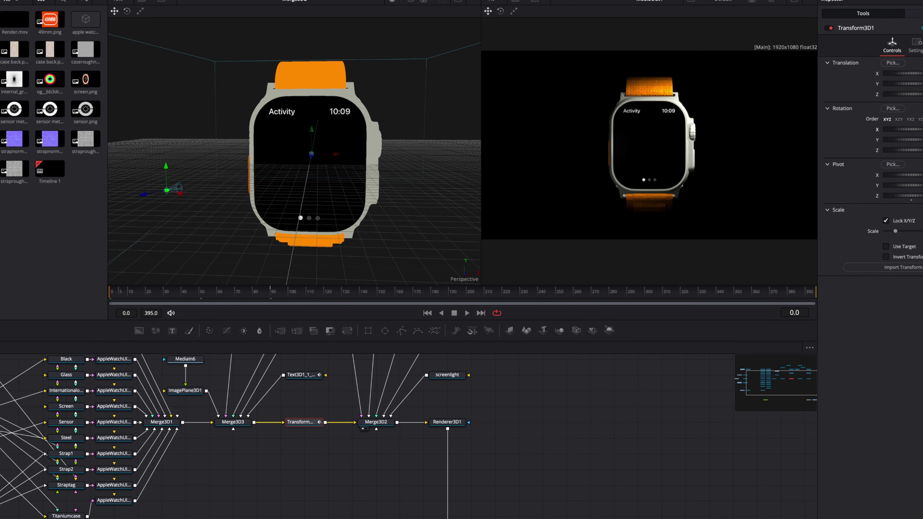
pyautogui.write('-101')
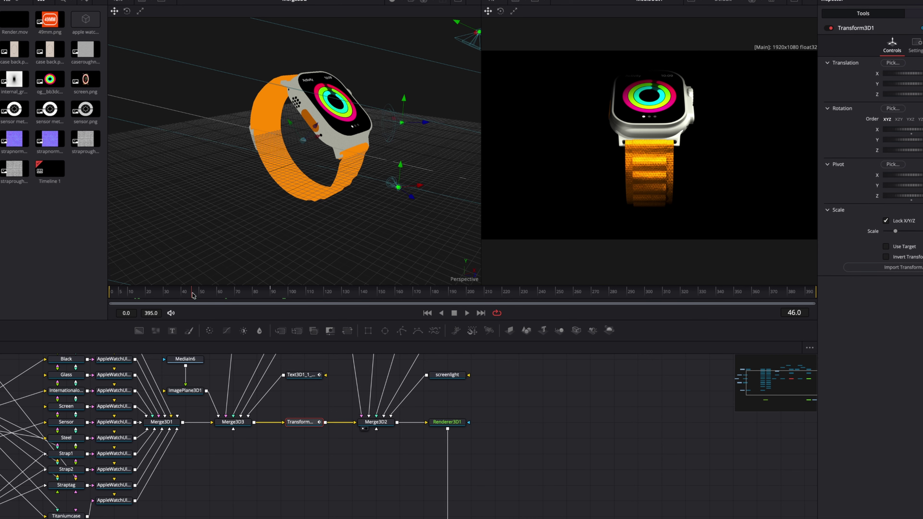
pyautogui.moveTo(192, 297); pyautogui.dragTo(287, 296)
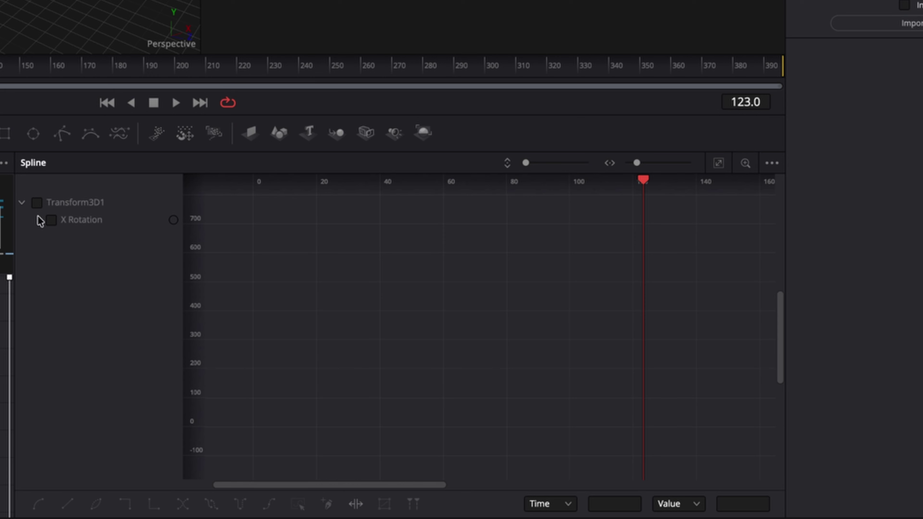
# Display Transform3D1's X Rotation curve in the Spline editor and ease it with Ease In 70 and Ease Out 85.
pyautogui.click(37, 202)
pyautogui.click(719, 163)
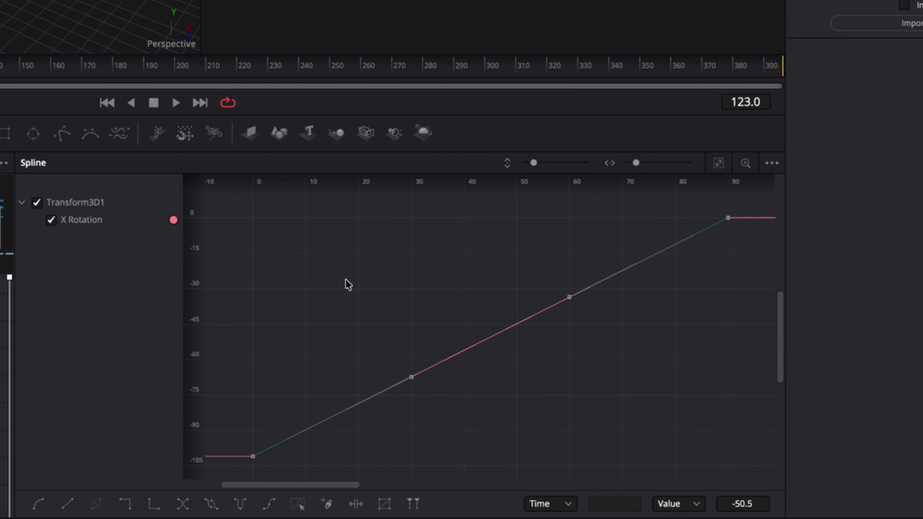
pyautogui.rightClick(338, 274)
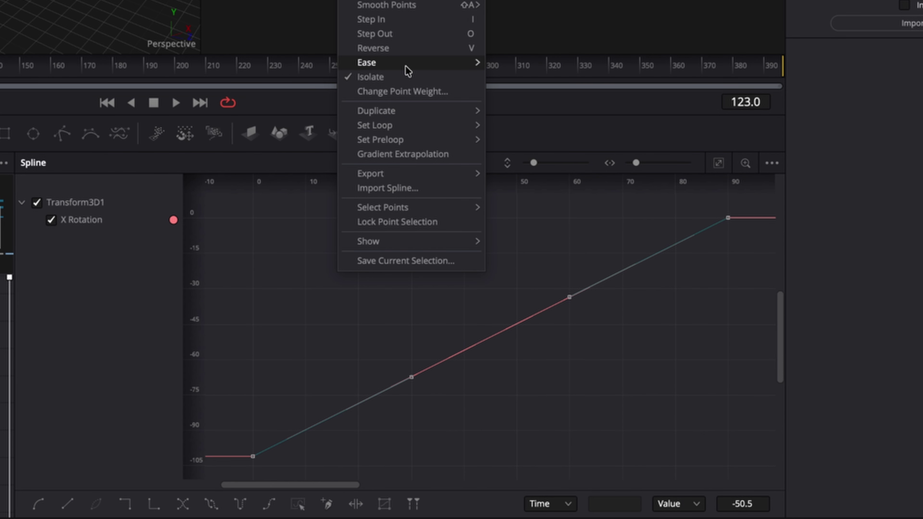
pyautogui.moveTo(406, 64)
pyautogui.click(530, 106)
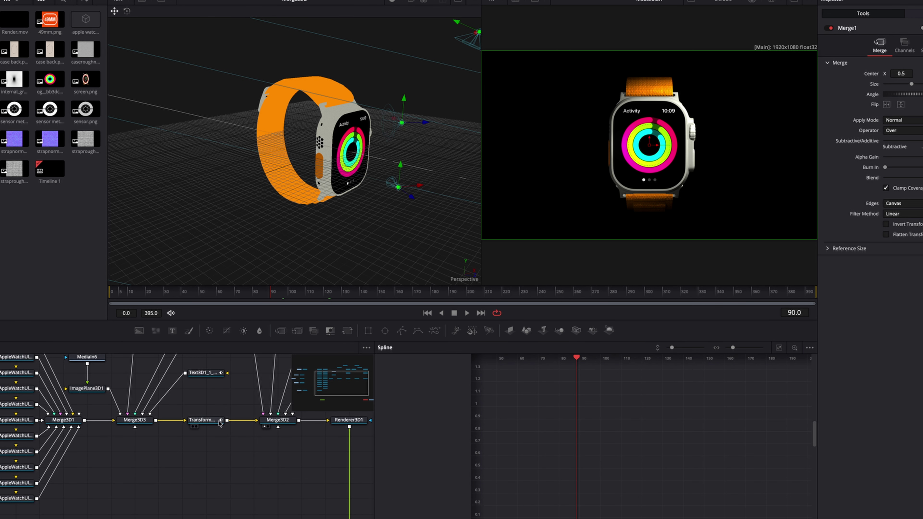
# Animate Transform3D1's Y rotation from 0 at frame 90 to 720 at frame 150.
pyautogui.click(219, 422)
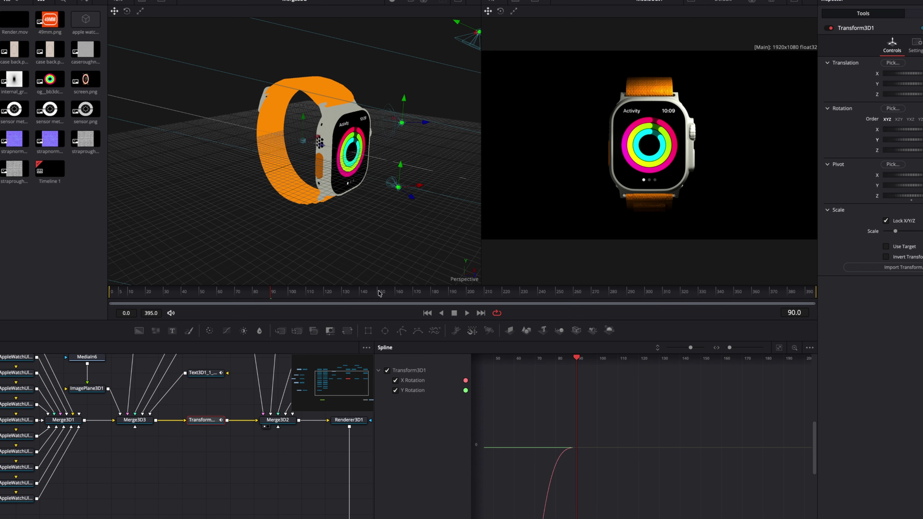
pyautogui.click(379, 294)
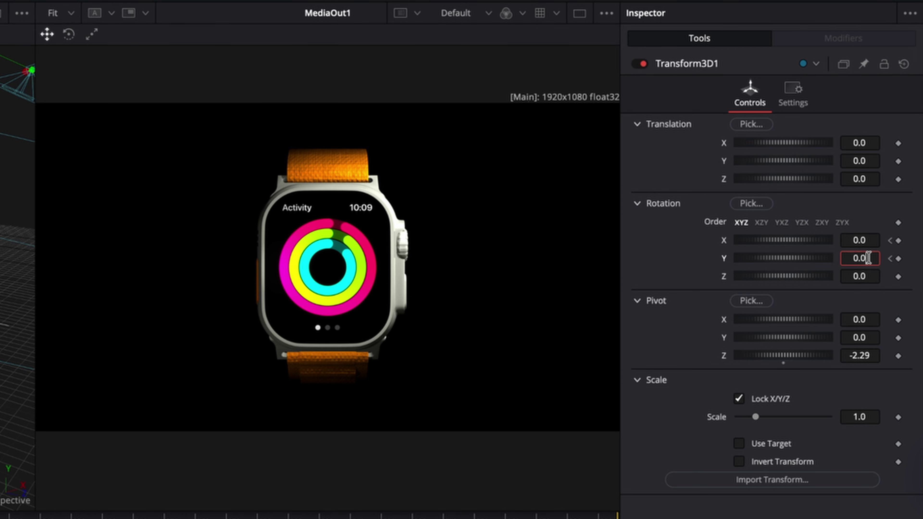
pyautogui.click(867, 258)
pyautogui.press('BackSpace')
pyautogui.press('BackSpace')
pyautogui.press('BackSpace')
pyautogui.write('720')
pyautogui.press('Return')
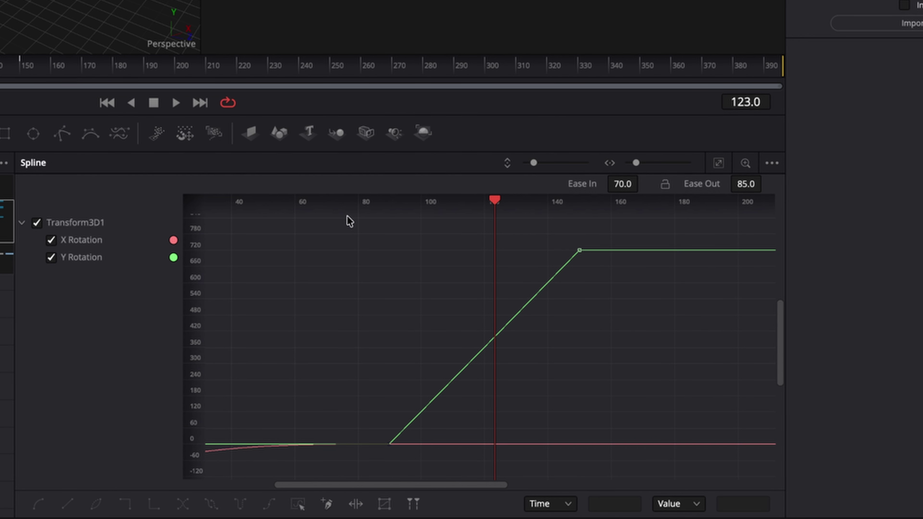
# Smooth the Y Rotation curve between its two keyframes, with Ease In 73 and Ease Out 77.
pyautogui.moveTo(348, 217); pyautogui.dragTo(653, 471)
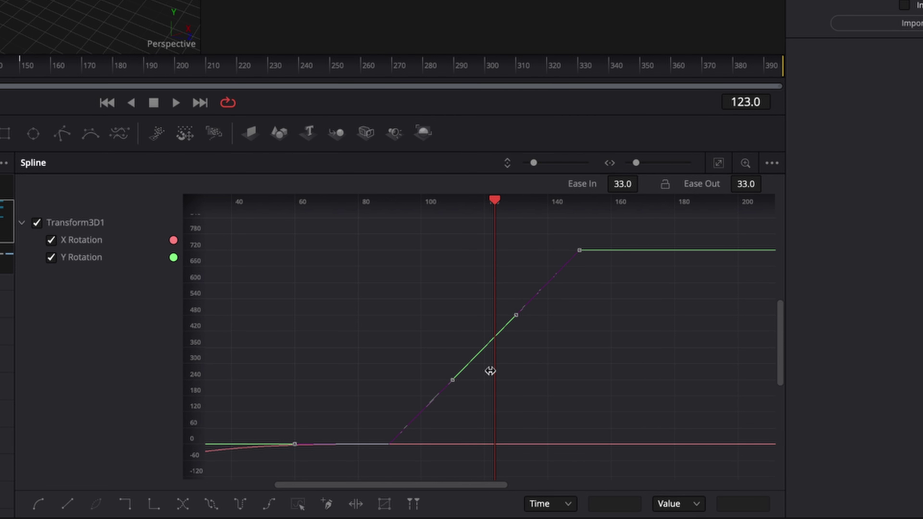
pyautogui.hotkey('shift', 's')
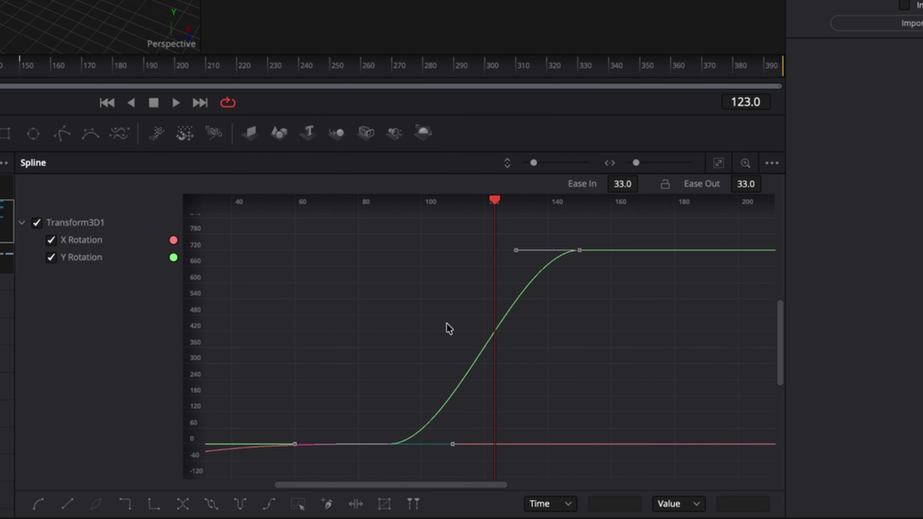
pyautogui.click(622, 185)
pyautogui.write('73')
pyautogui.press('Return')
pyautogui.click(745, 184)
pyautogui.write('77')
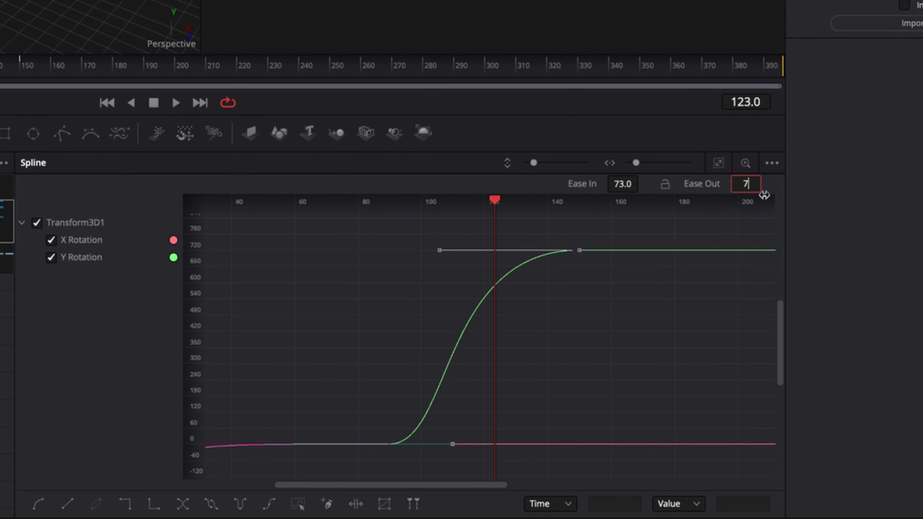
pyautogui.press('Return')
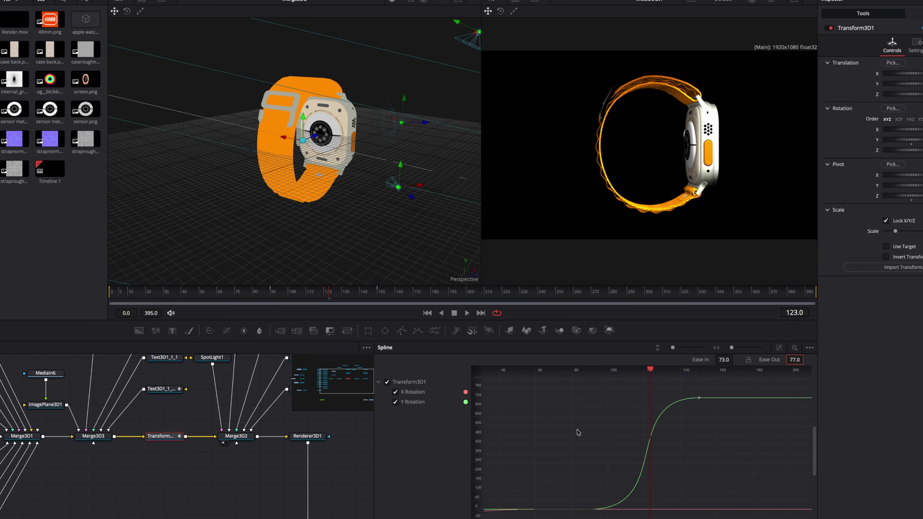
# Animate SpotLight1's intensity with keyframes, fading up from 0 at the first frame to 1.402.
pyautogui.click(225, 291)
pyautogui.moveTo(213, 297); pyautogui.dragTo(74, 303)
pyautogui.scroll(3, 145, 436)
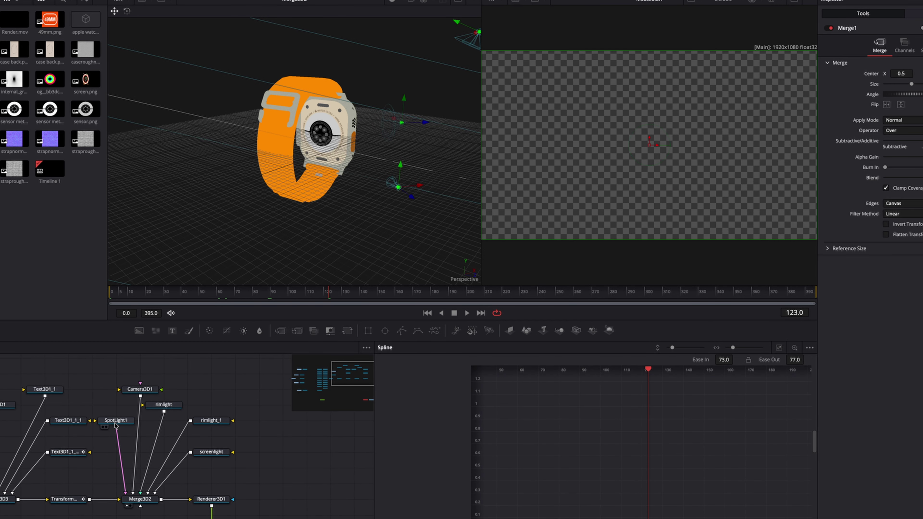
pyautogui.click(116, 421)
pyautogui.click(112, 293)
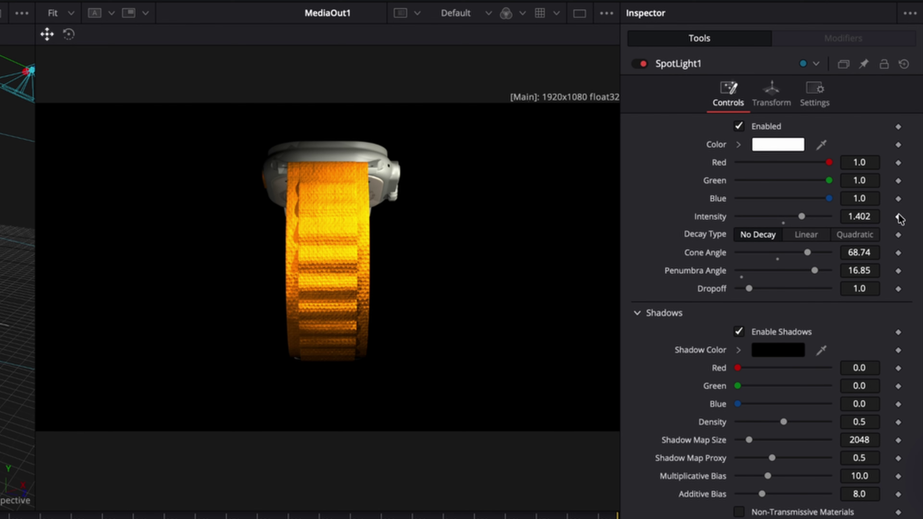
pyautogui.click(922, 116)
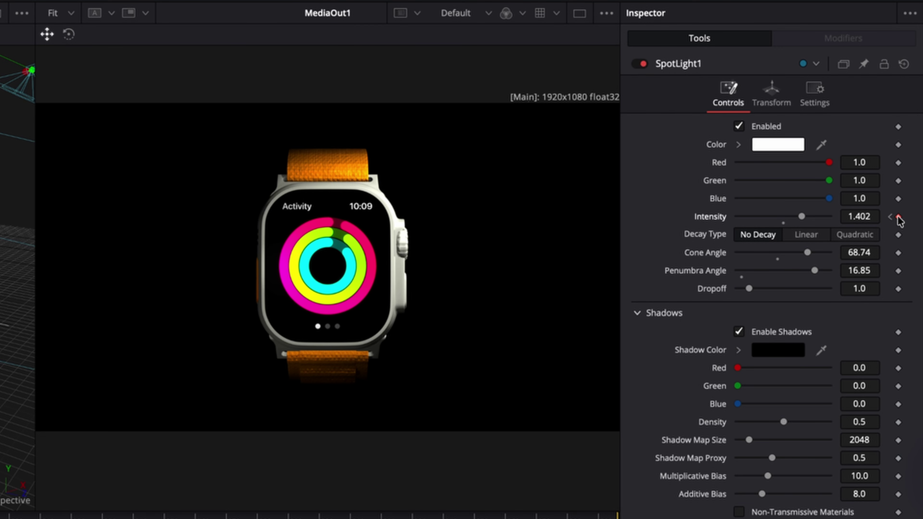
pyautogui.click(890, 216)
pyautogui.moveTo(802, 216); pyautogui.dragTo(614, 226)
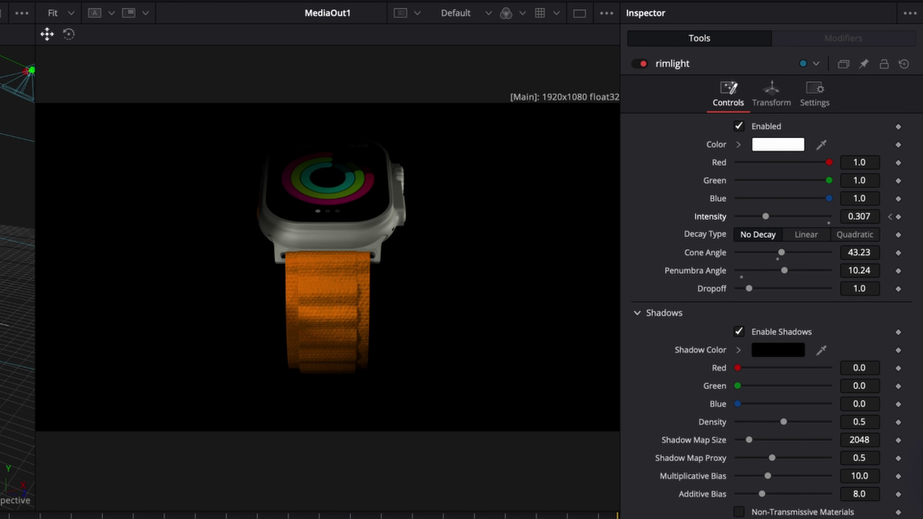
# Keyframe the rimlight's intensity and lower the screenlight's animated intensity to 0.
pyautogui.click(897, 217)
pyautogui.moveTo(766, 216); pyautogui.dragTo(765, 218)
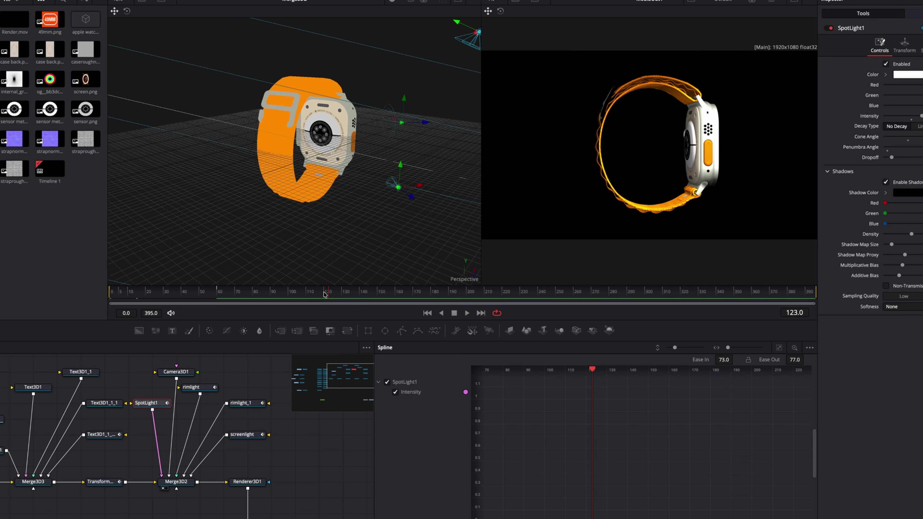
pyautogui.click(325, 295)
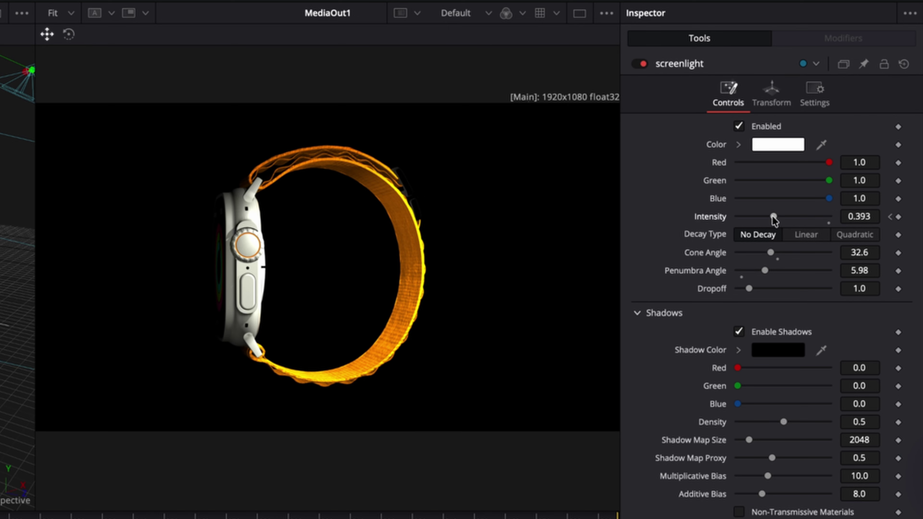
pyautogui.moveTo(774, 220); pyautogui.dragTo(586, 228)
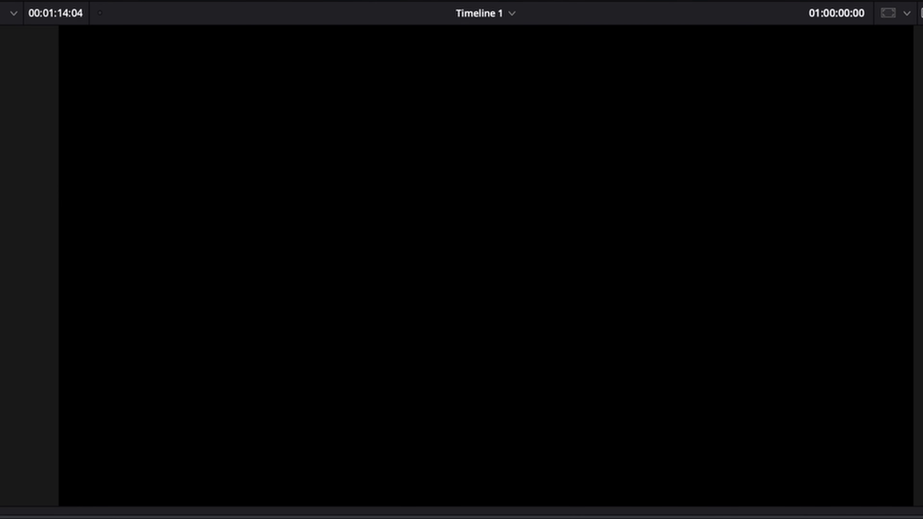
# Play Timeline 1 from its start and look through the mKeynote 2 product page on motionvfx.com in the browser.
pyautogui.press('space')
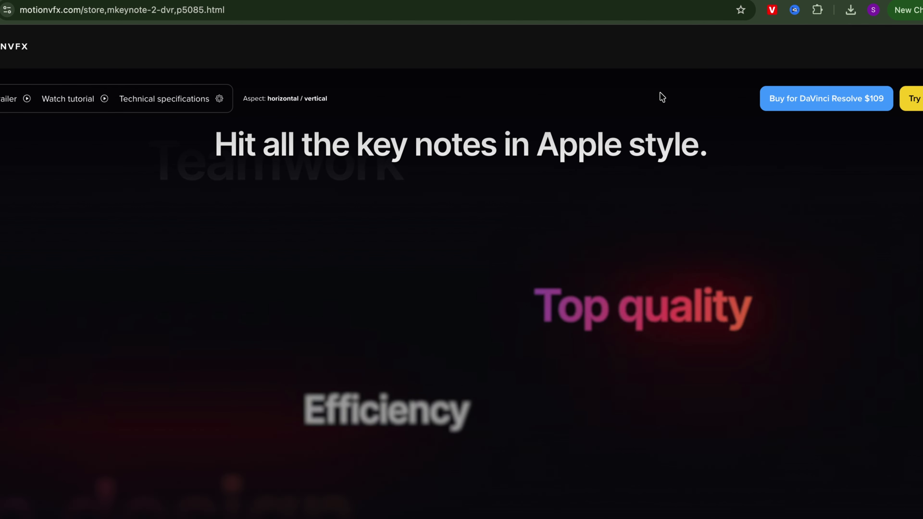
pyautogui.scroll(-5, 661, 97)
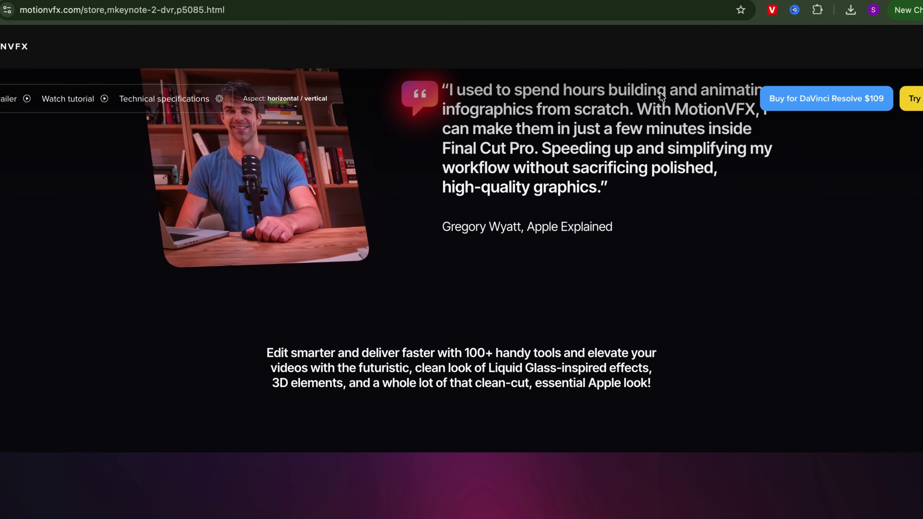
pyautogui.scroll(-5, 660, 91)
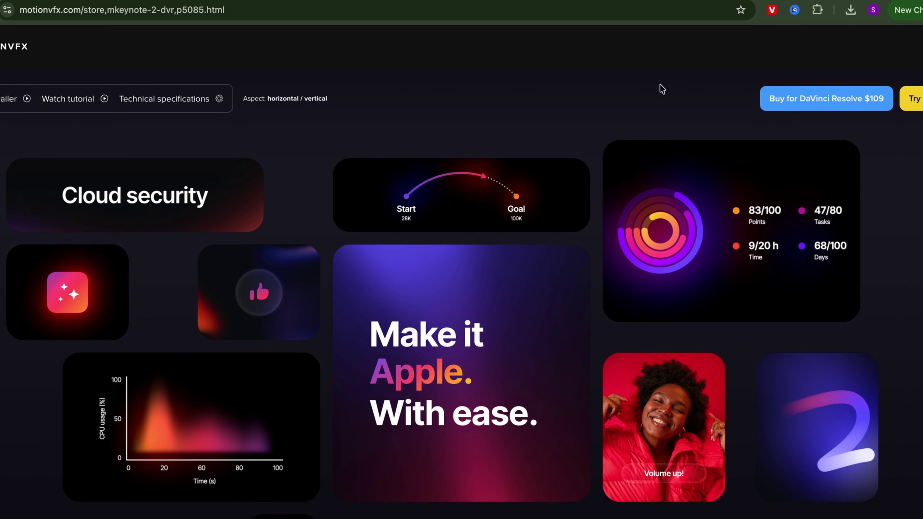
pyautogui.scroll(-10, 660, 84)
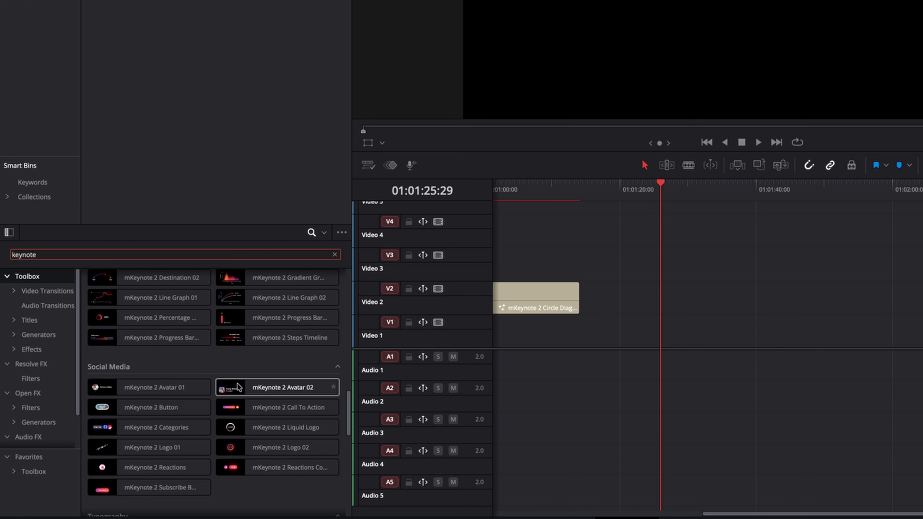
# Add the mKeynote 2 Text Cascade title to the Video 2 track at the playhead, after the circle diagram clip.
pyautogui.scroll(-8, 238, 384)
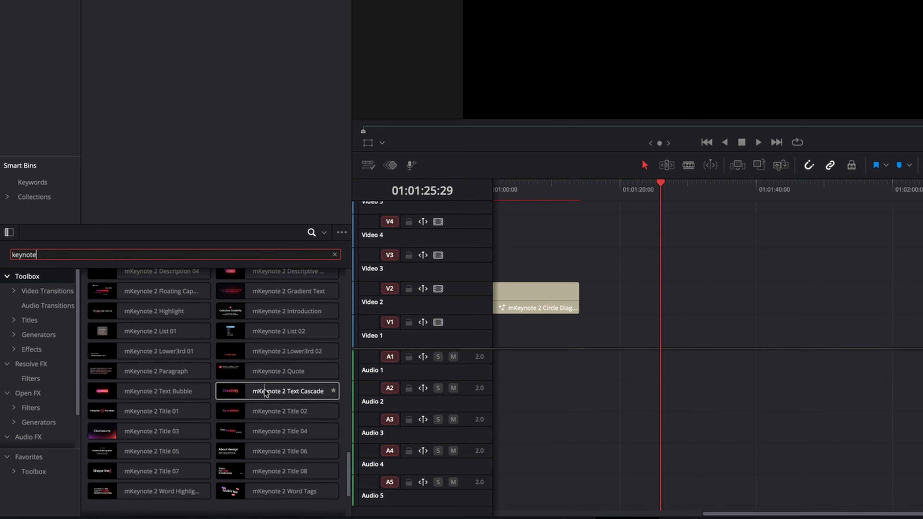
pyautogui.moveTo(249, 394); pyautogui.dragTo(665, 298)
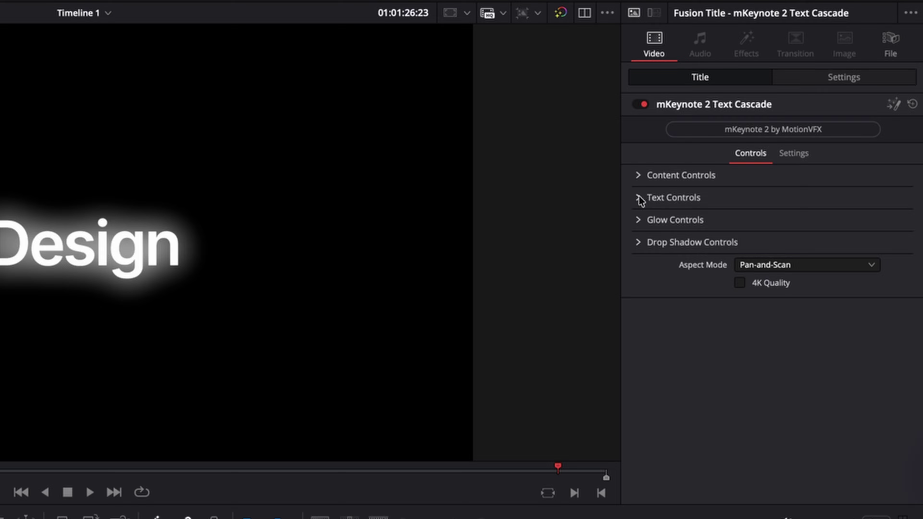
# Set the Text Cascade words to Design, Power and Ultra on separate lines, and set the first Highlight Word value to 3.
pyautogui.click(639, 199)
pyautogui.moveTo(738, 243); pyautogui.dragTo(801, 270)
pyautogui.press('BackSpace')
pyautogui.write('Powe')
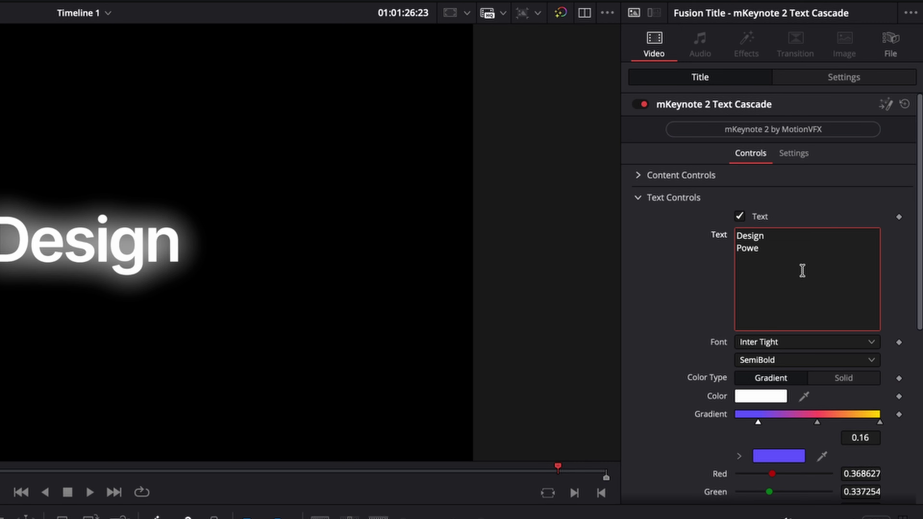
pyautogui.write('r')
pyautogui.press('Return')
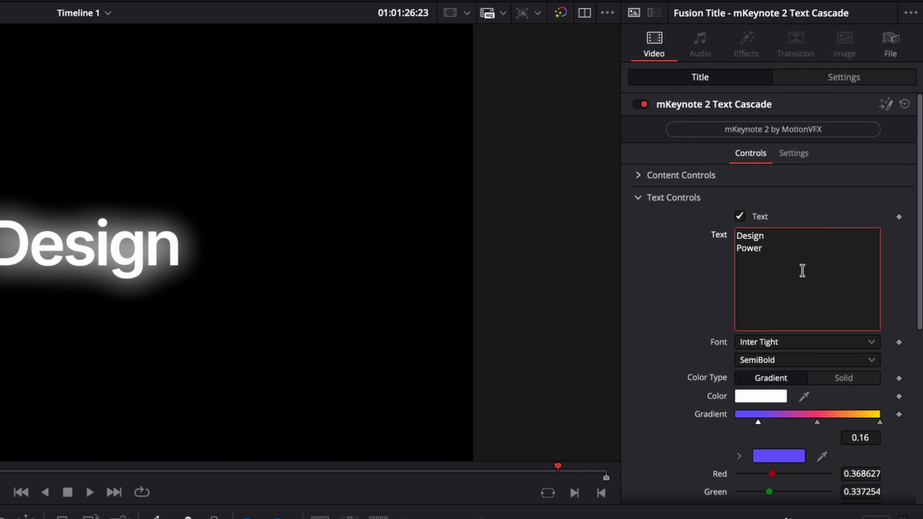
pyautogui.write('Ulk')
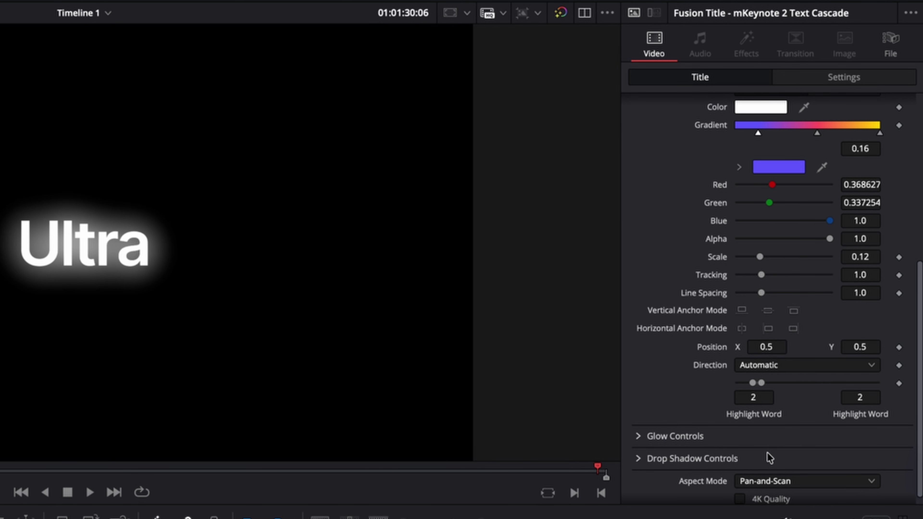
pyautogui.click(761, 400)
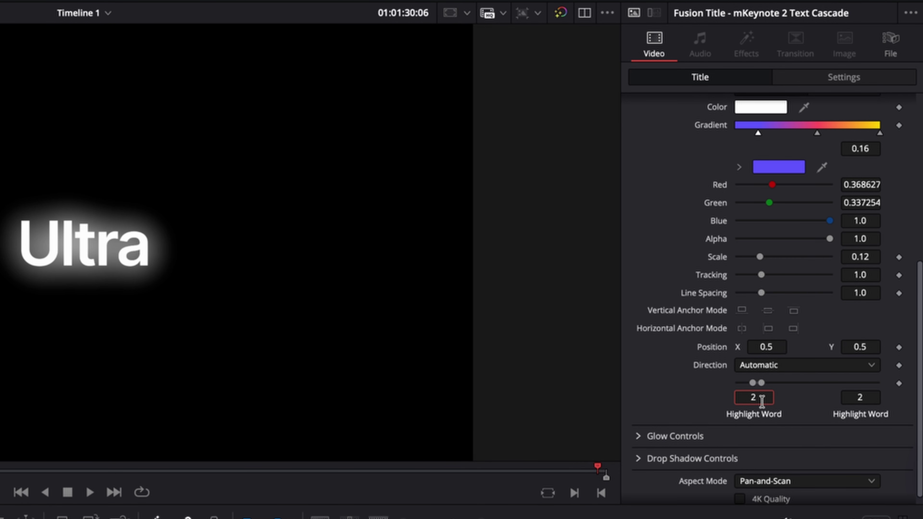
pyautogui.write('3')
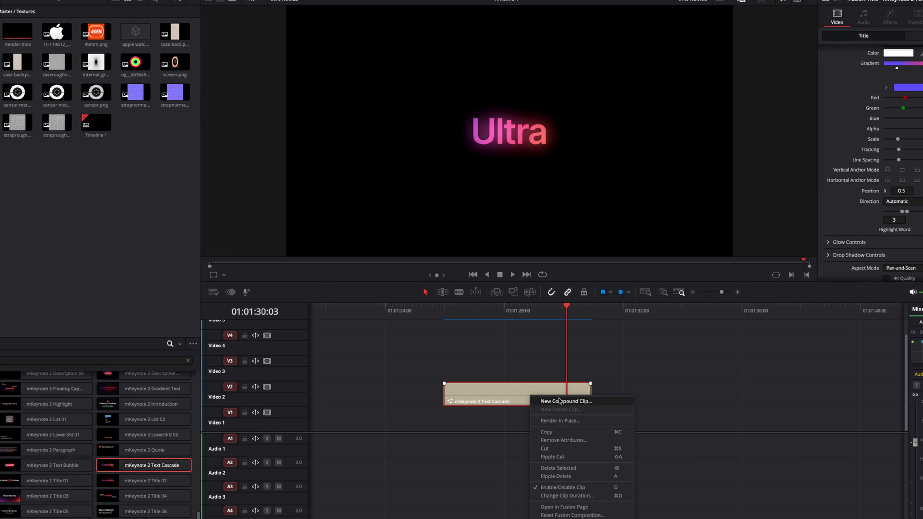
# Turn the Text Cascade title into a compound clip named "text animation" and play it back.
pyautogui.click(556, 402)
pyautogui.write('text animation')
pyautogui.press('Return')
pyautogui.press('space')
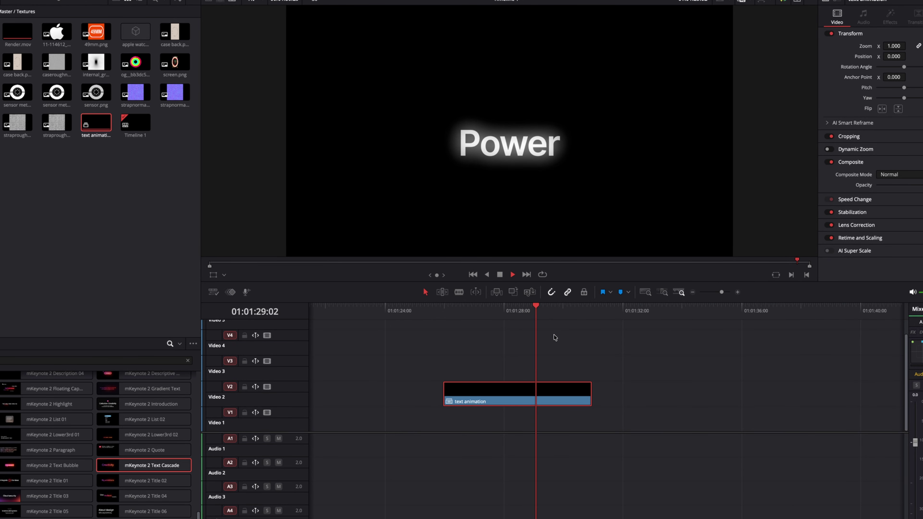
# Show the retime controls on the text animation clip and freeze the frame at the playhead, on the word Ultra.
pyautogui.rightClick(578, 392)
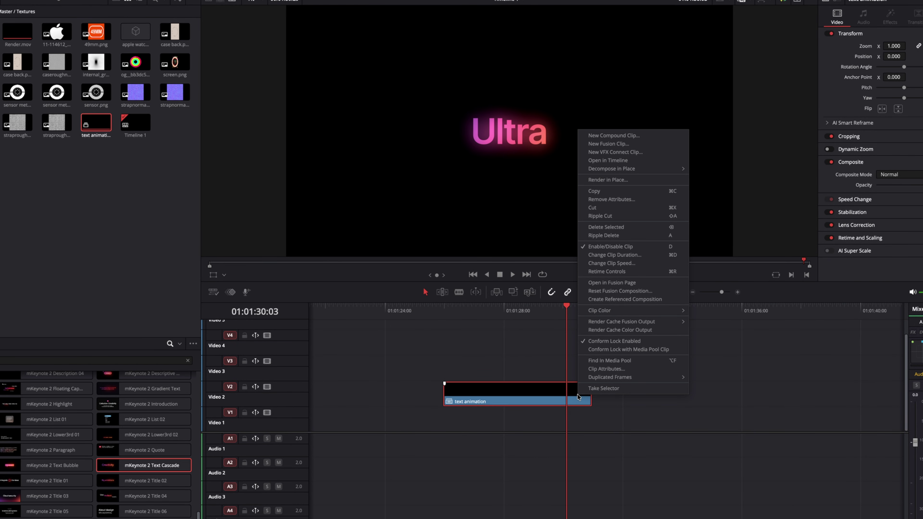
pyautogui.click(598, 279)
pyautogui.click(522, 410)
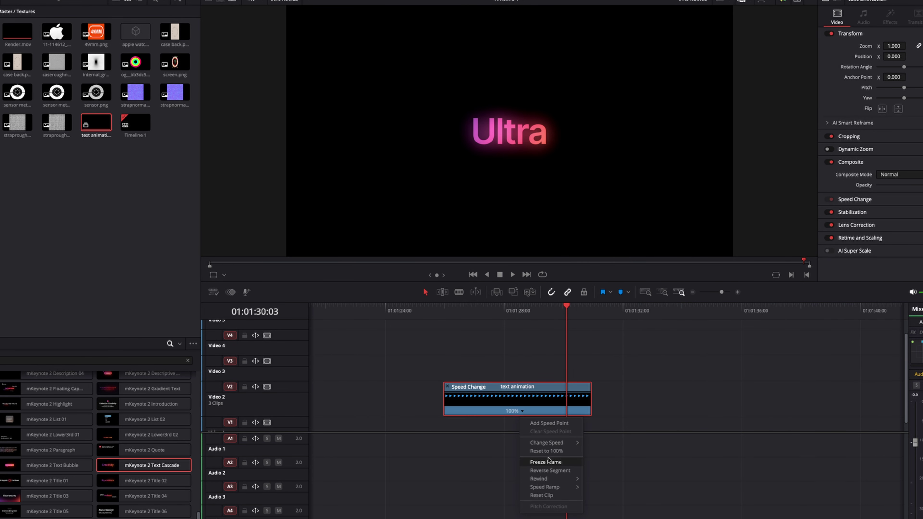
pyautogui.click(549, 460)
# Extend the frozen end of the text animation clip to about 01:01:42:18, hide its retime controls and render the clip in place.
pyautogui.moveTo(629, 404); pyautogui.dragTo(857, 404)
pyautogui.hscroll(3, 692, 412)
pyautogui.hscroll(3, 692, 412)
pyautogui.moveTo(632, 404); pyautogui.dragTo(715, 397)
pyautogui.rightClick(471, 388)
pyautogui.click(499, 277)
pyautogui.rightClick(536, 393)
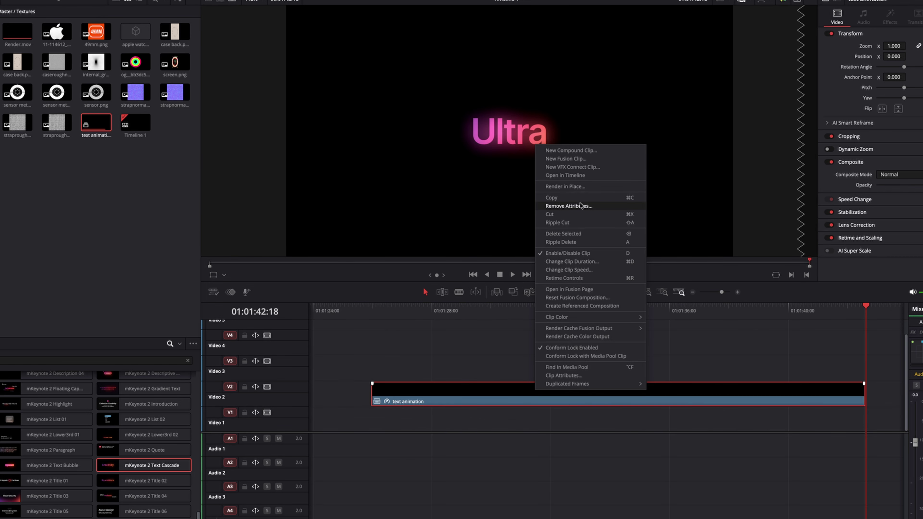
pyautogui.click(573, 187)
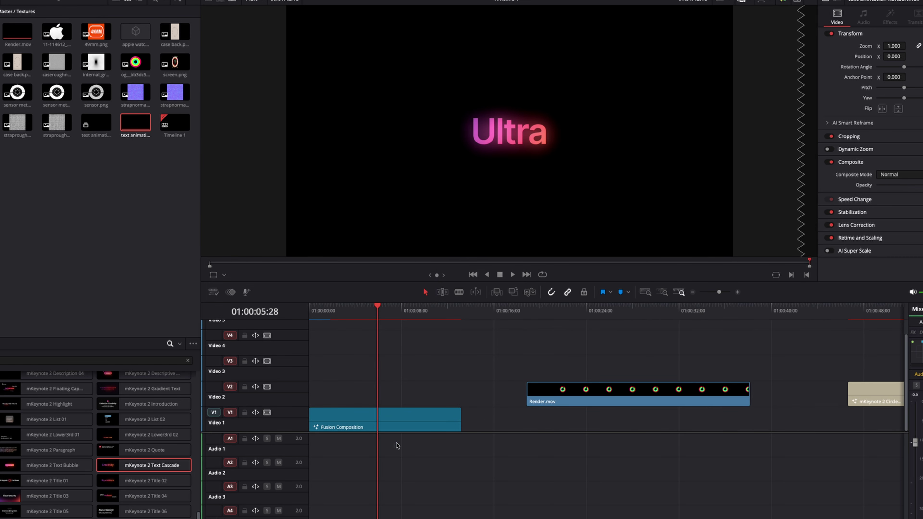
# In the Fusion composition at frame 130, add a Rectangle mask about 1.18 wide and 1.23 high and keyframe its Level at 1.0.
pyautogui.hotkey('shift', '5')
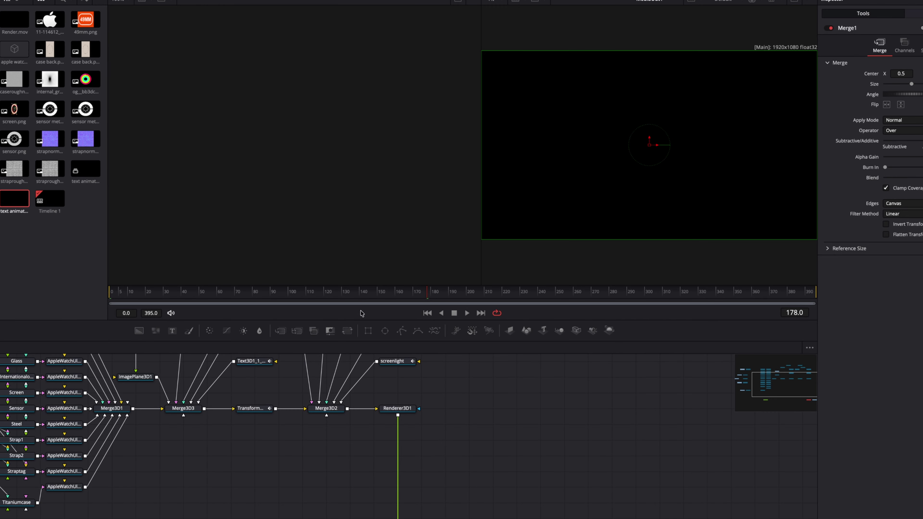
pyautogui.click(343, 292)
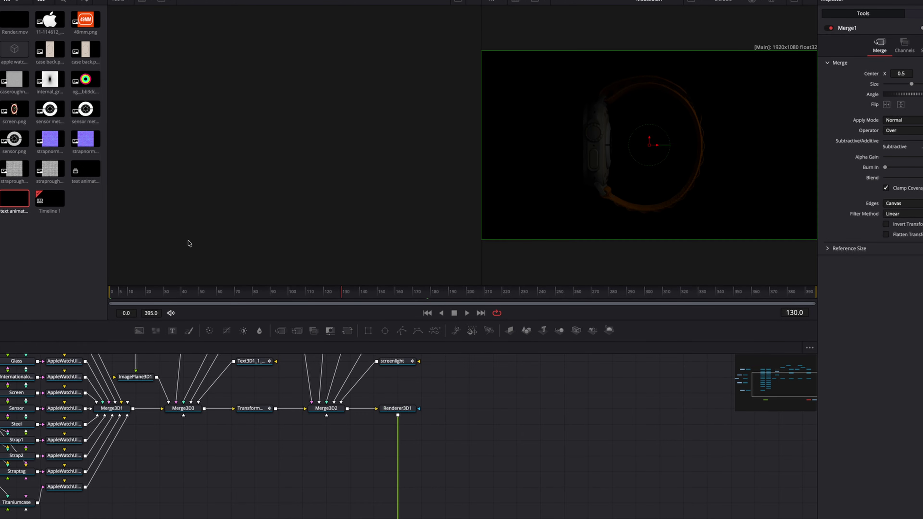
pyautogui.click(367, 332)
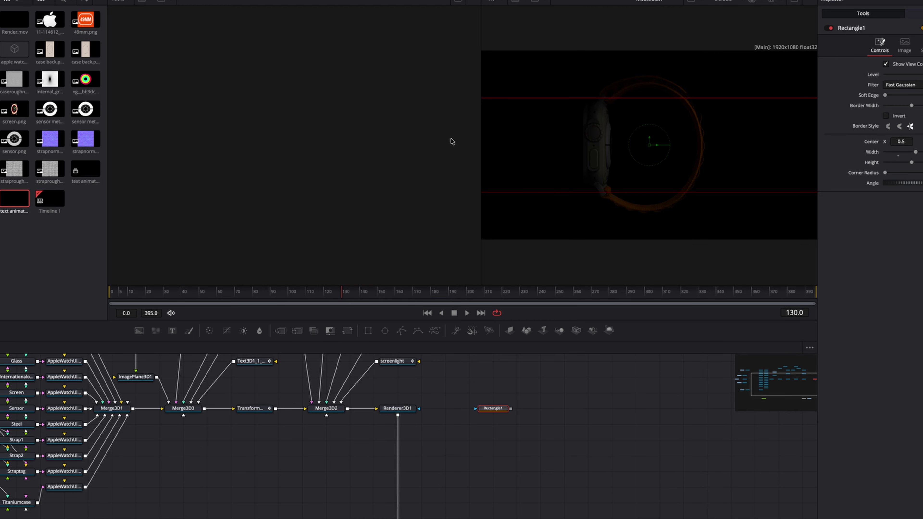
pyautogui.scroll(-2, 608, 144)
pyautogui.moveTo(623, 115); pyautogui.dragTo(628, 70)
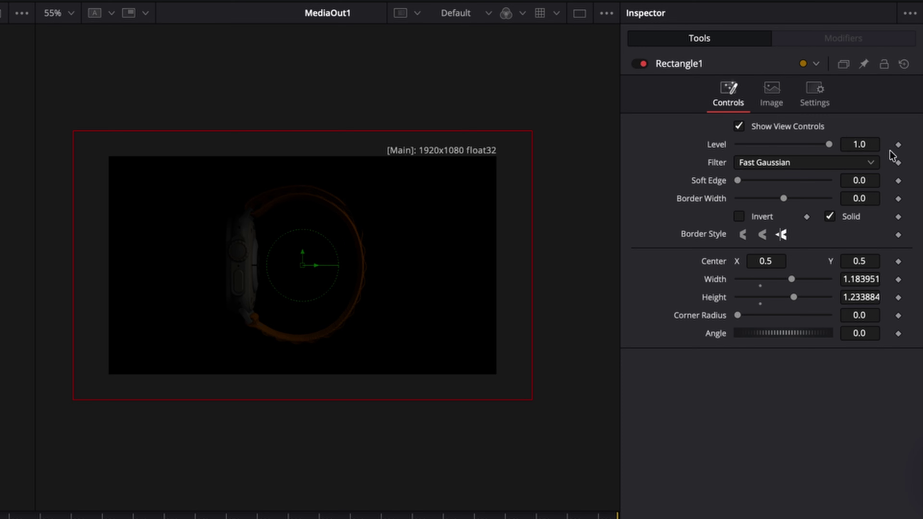
pyautogui.click(899, 145)
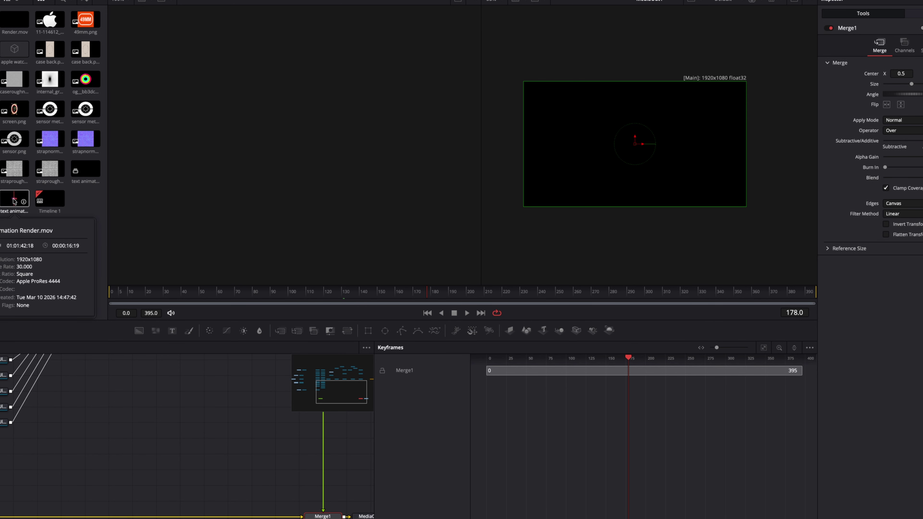
# Merge text animation Render.mov into the composition ahead of Merge1 and delay its clip's start in the keyframe timeline.
pyautogui.moveTo(14, 201); pyautogui.dragTo(0, 516)
pyautogui.click(132, 469)
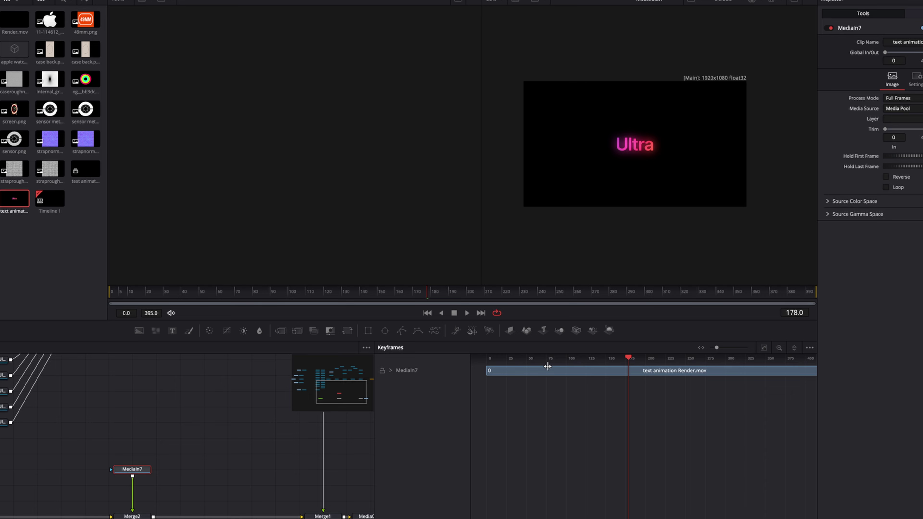
pyautogui.moveTo(524, 371); pyautogui.dragTo(644, 373)
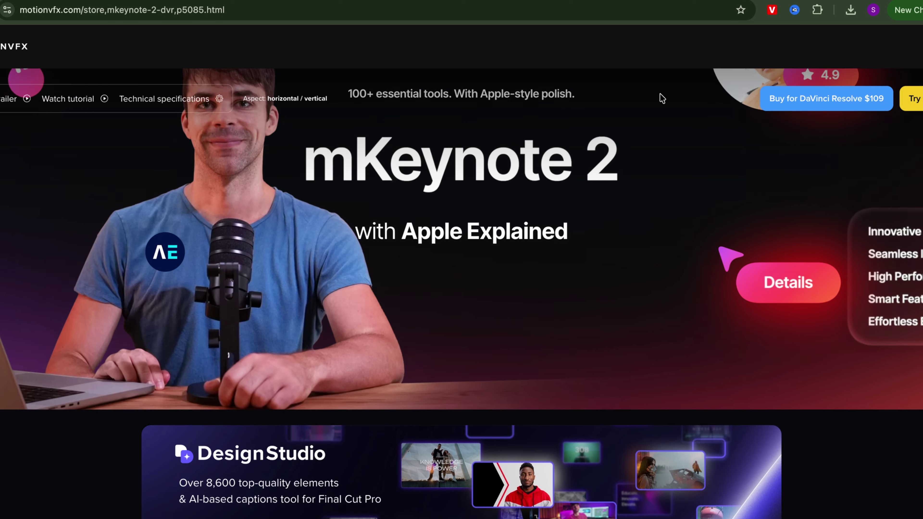
# Switch to the browser and look over the mKeynote 2 product description and testimonial on motionvfx.com.
pyautogui.scroll(-5, 662, 98)
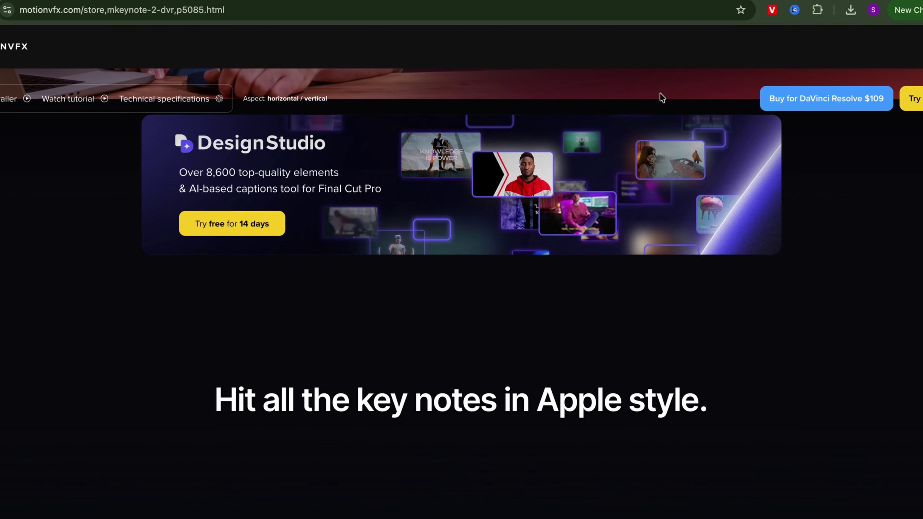
pyautogui.scroll(-5, 662, 98)
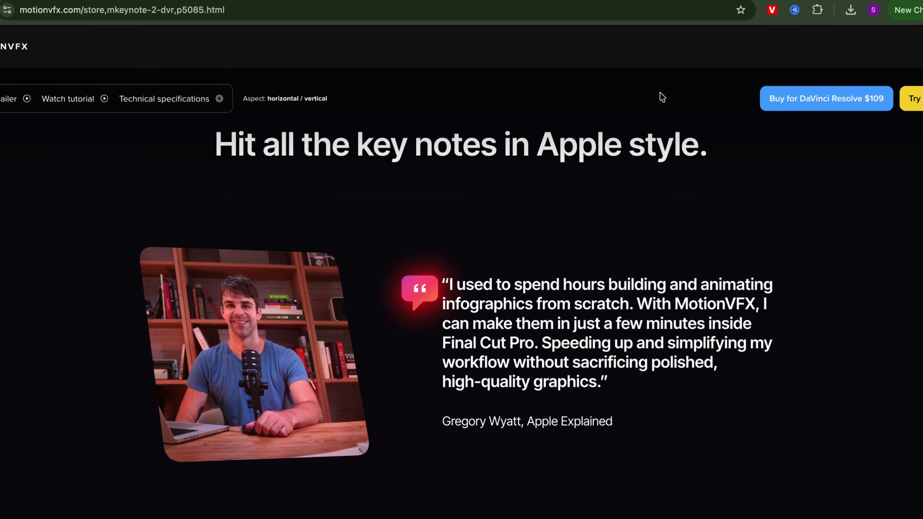
pyautogui.scroll(-10, 662, 98)
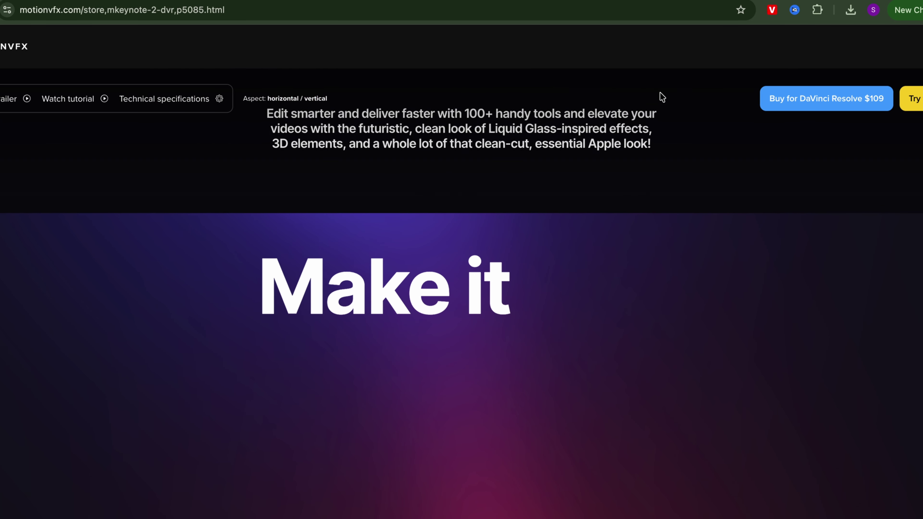